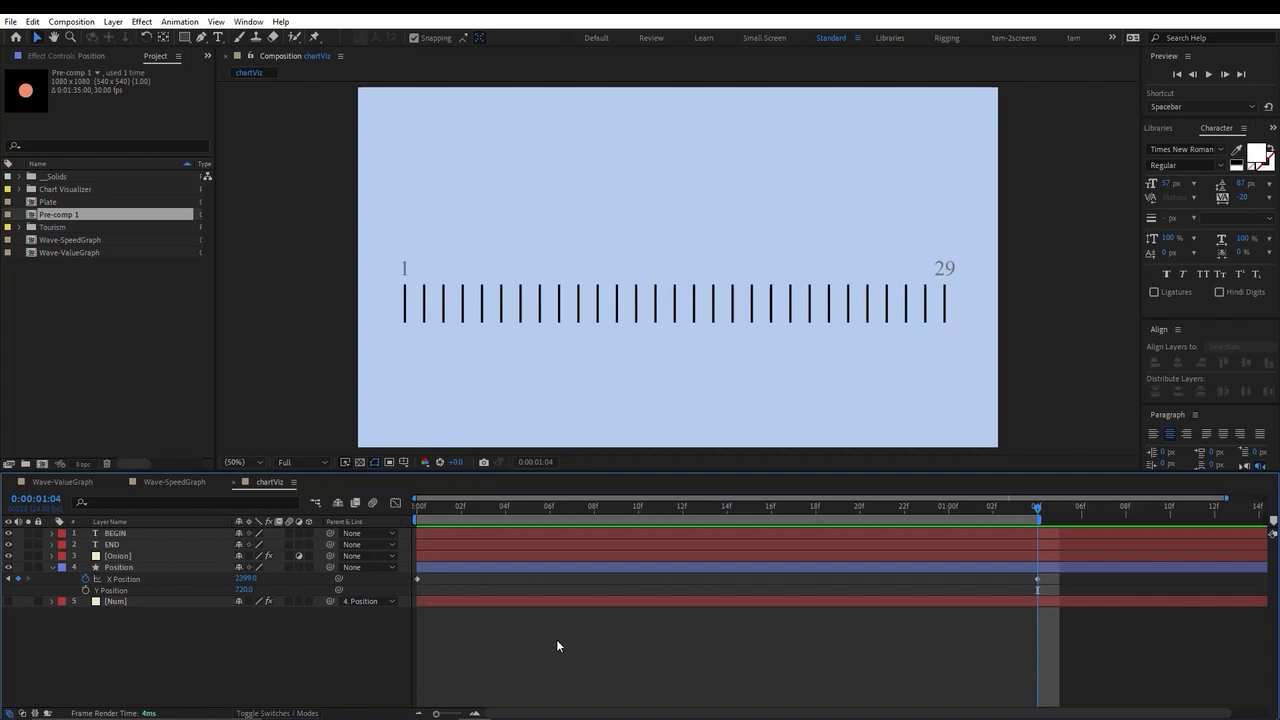
# - Select the Position layer's X Position keyframes and scrub between them to review the vertical line's motion
pyautogui.click(138, 568)
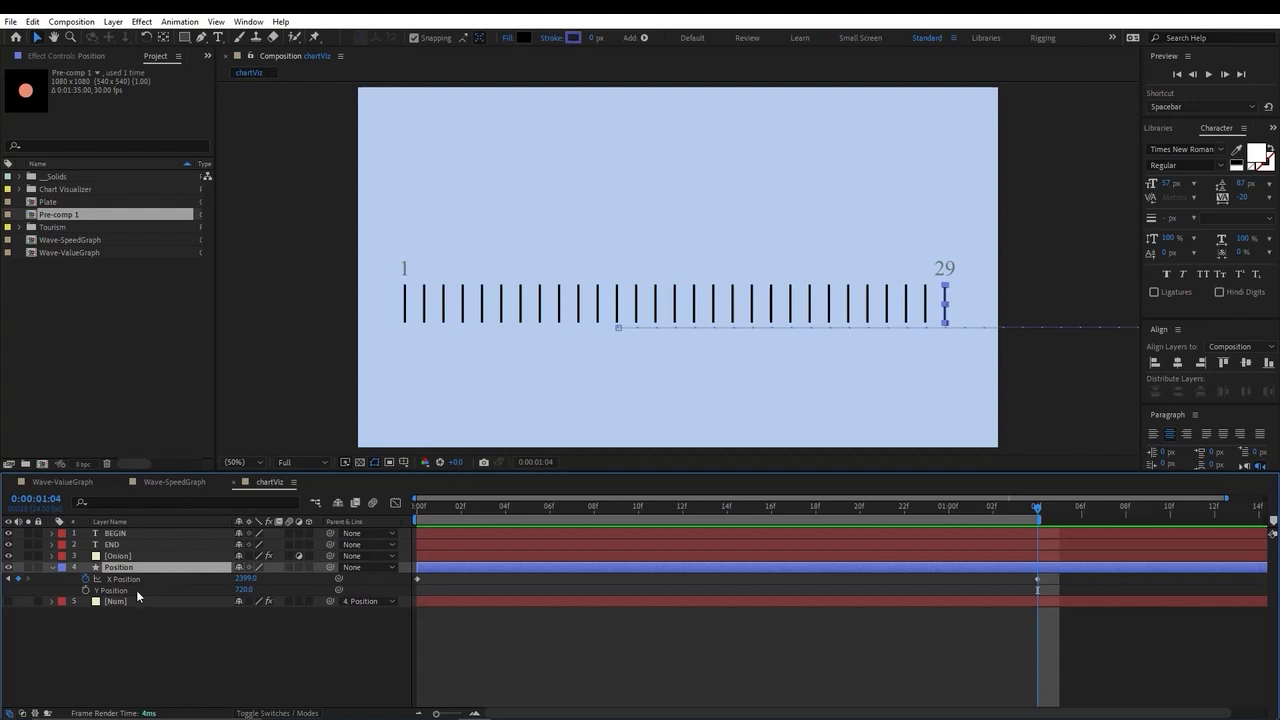
pyautogui.click(141, 580)
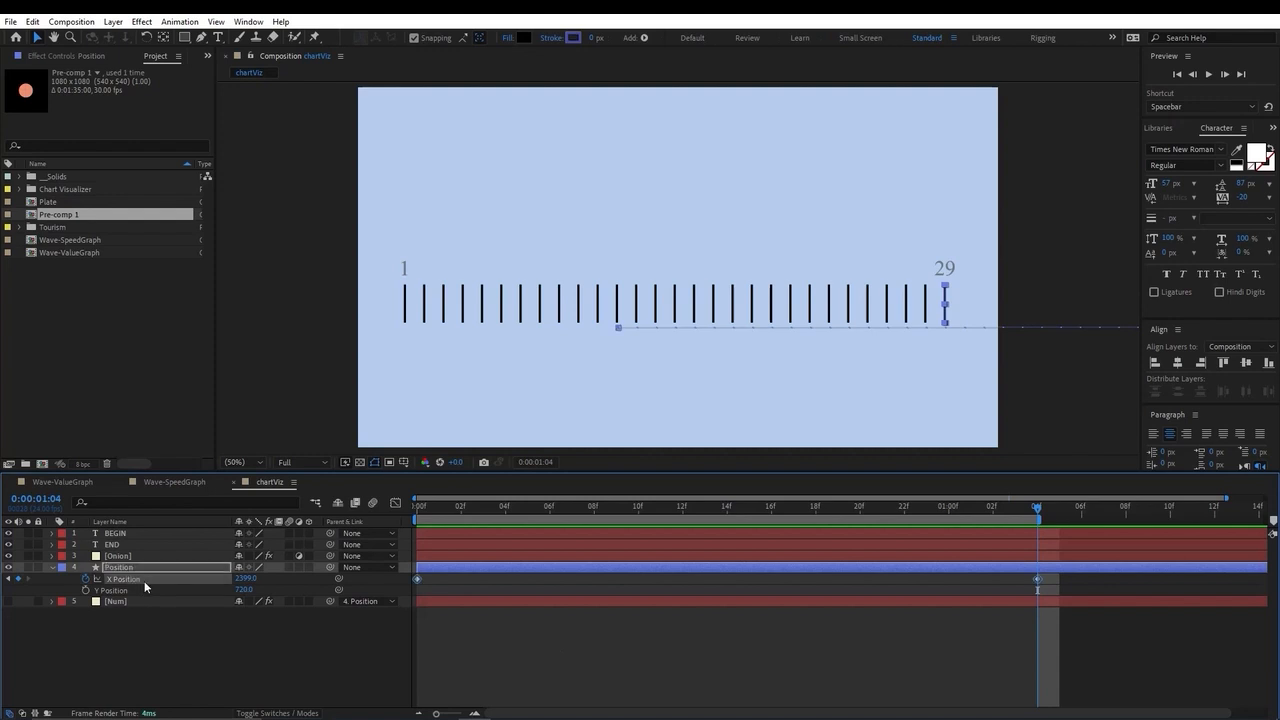
pyautogui.moveTo(887, 510); pyautogui.dragTo(1034, 531)
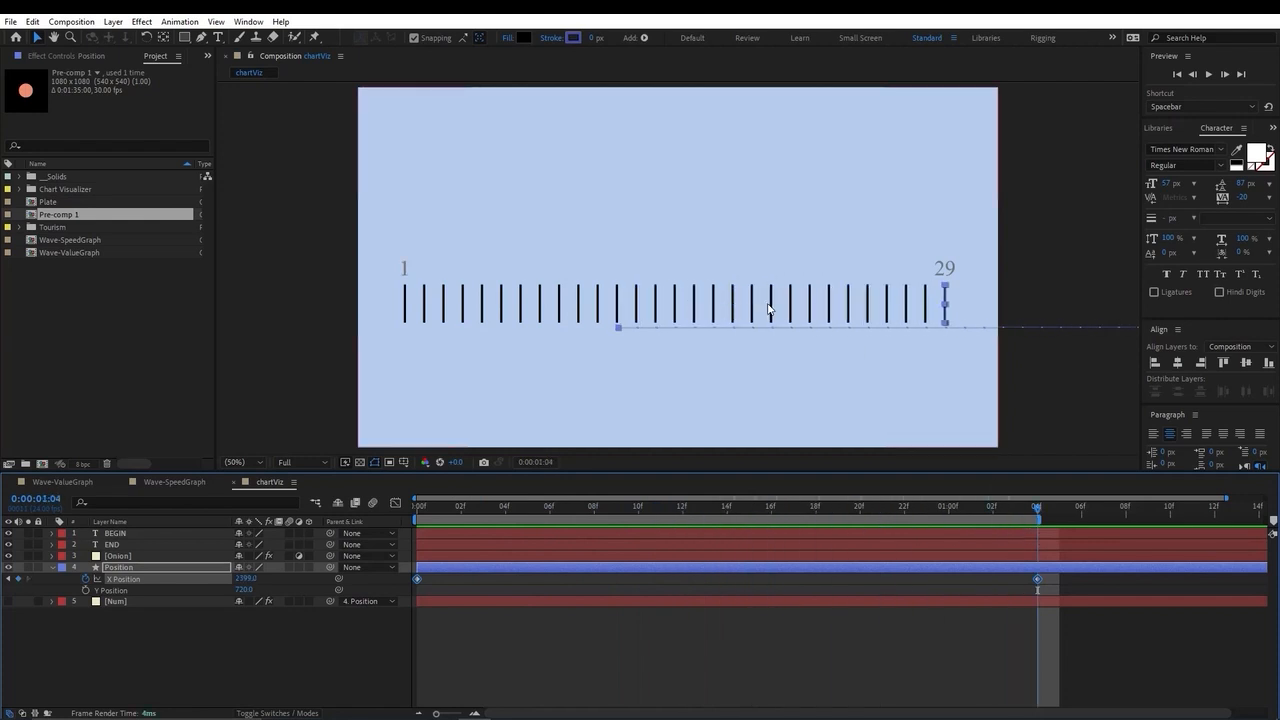
pyautogui.click(555, 393)
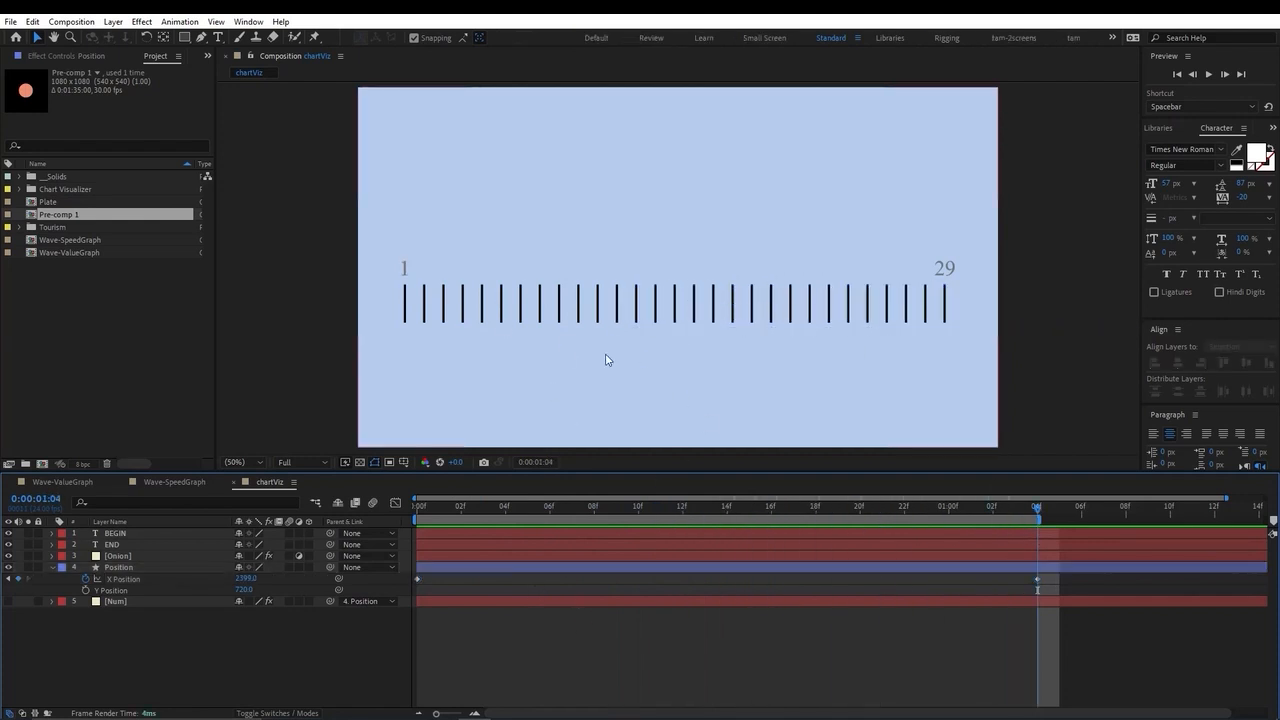
# - Hide the Onion layer and show it again to compare the single line with its frame-by-frame trail
pyautogui.click(117, 556)
pyautogui.click(9, 556)
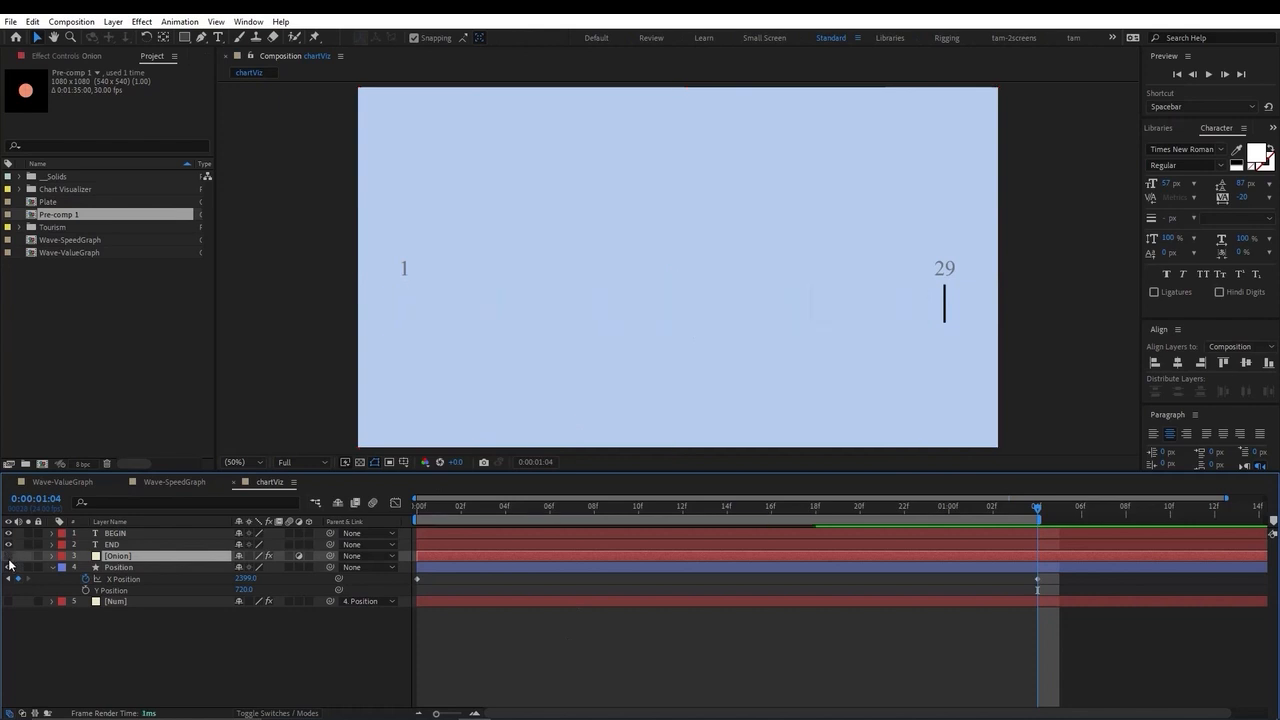
pyautogui.click(9, 556)
pyautogui.click(438, 627)
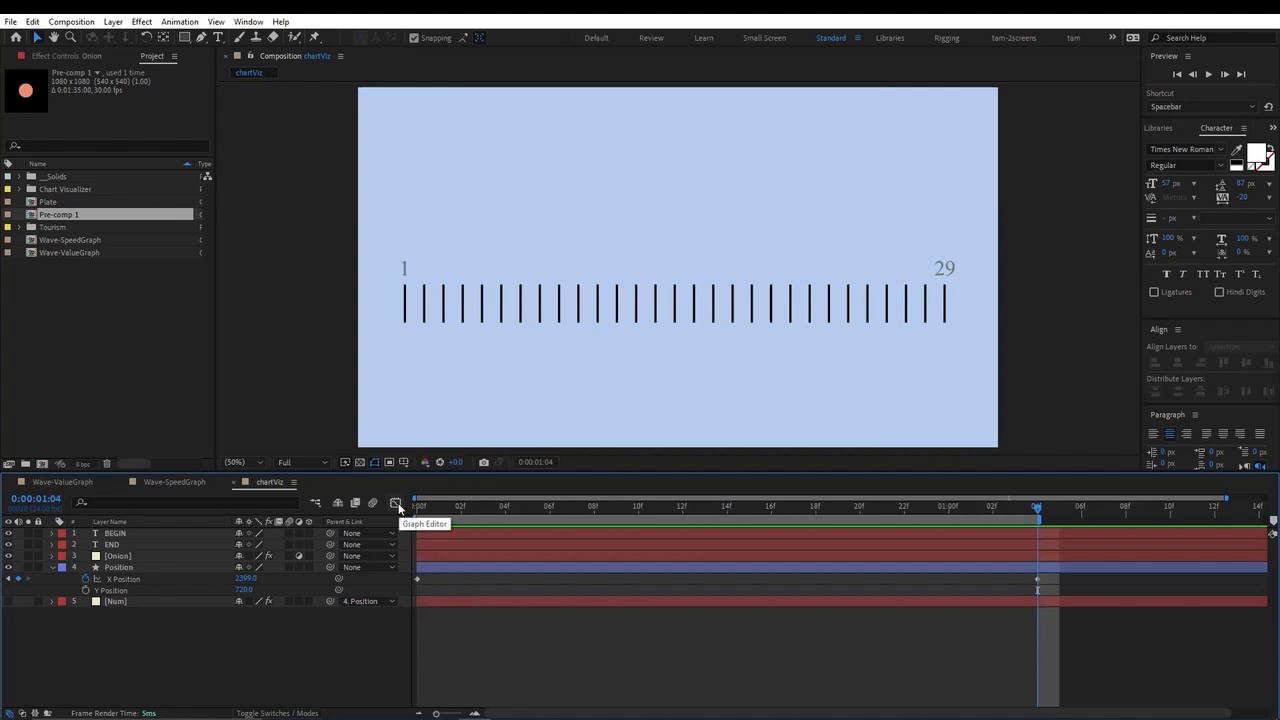
# - Display the X Position curve in an enlarged Graph Editor using the Edit Value Graph type
pyautogui.click(396, 503)
pyautogui.moveTo(540, 471); pyautogui.dragTo(540, 412)
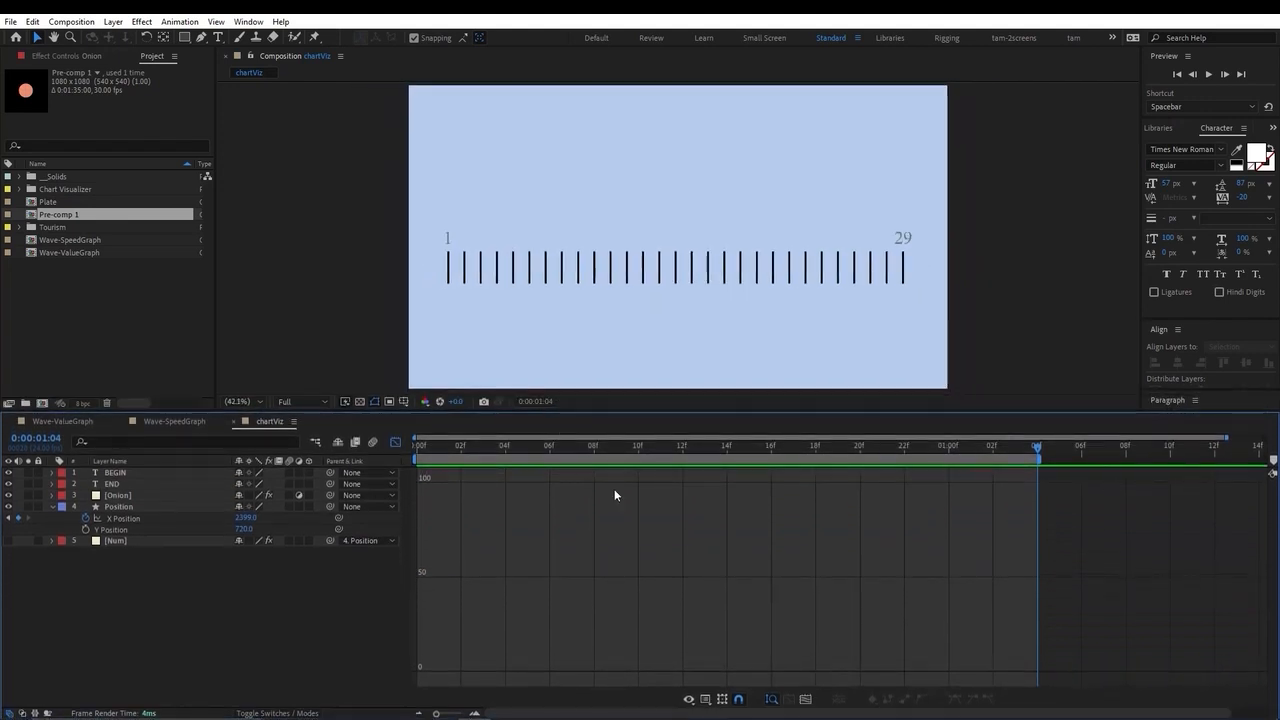
pyautogui.click(706, 700)
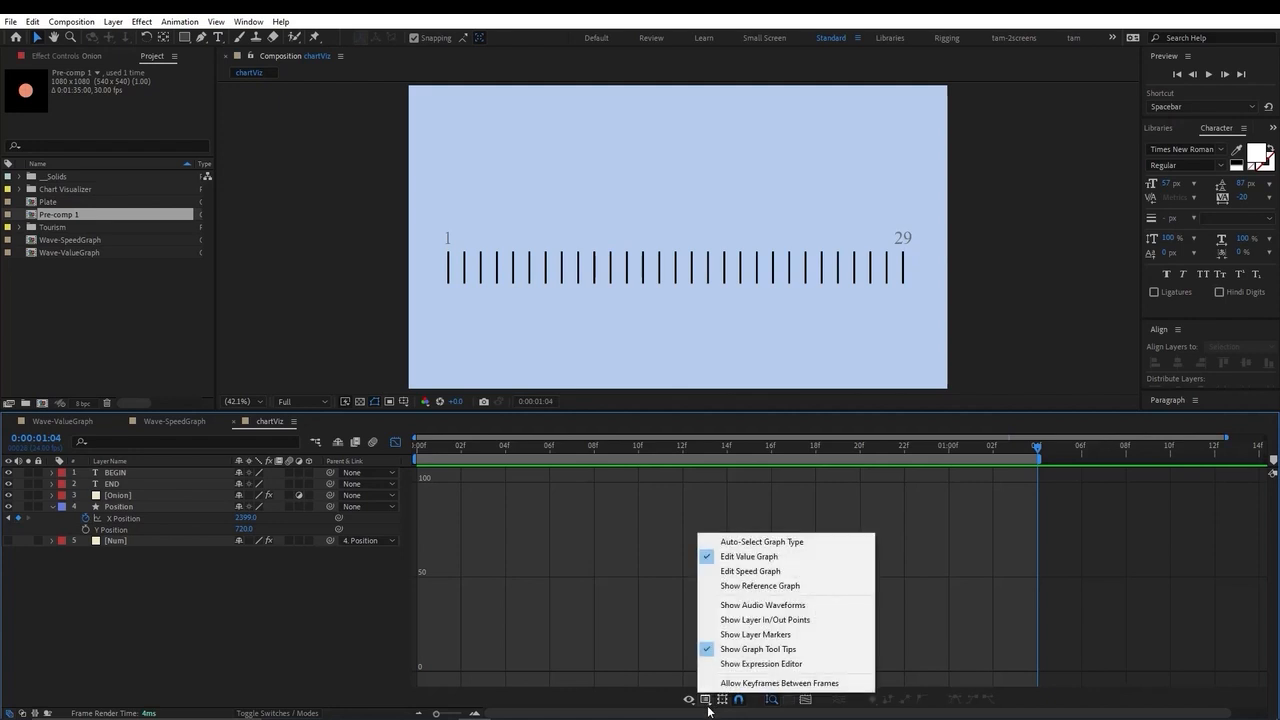
pyautogui.click(748, 563)
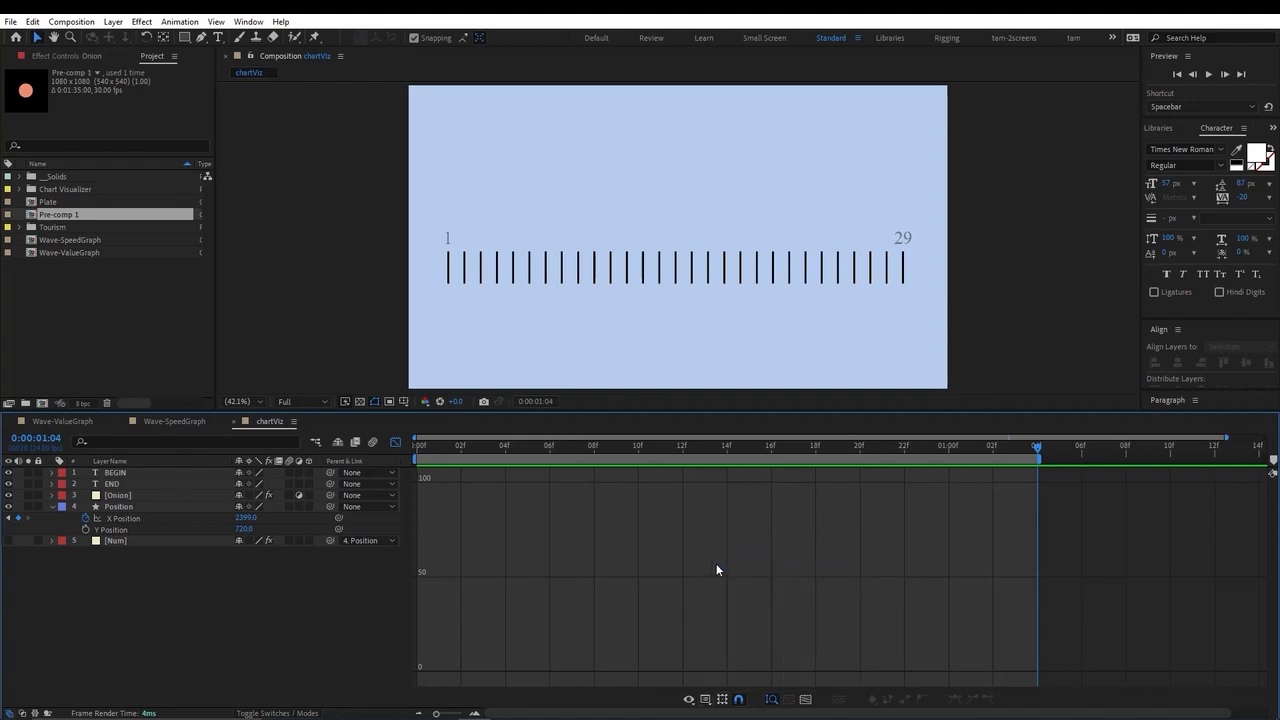
pyautogui.click(135, 519)
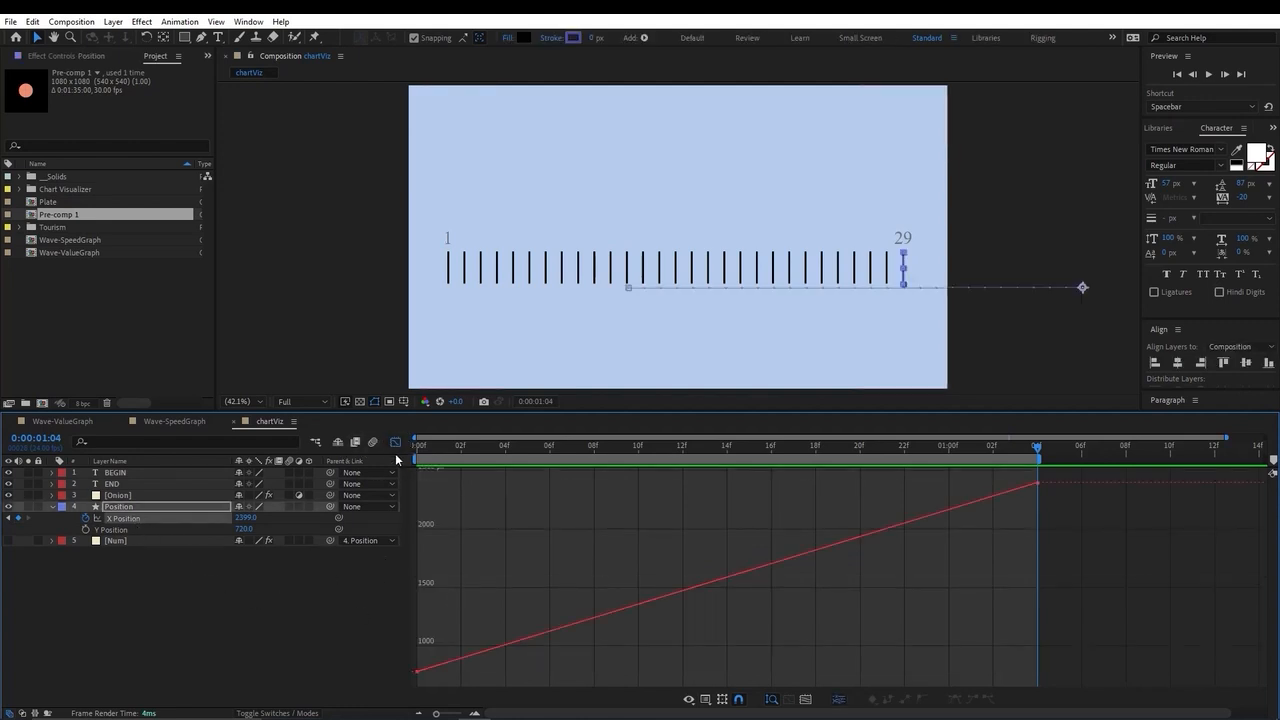
# - Check the Separate Dimensions option of the Position layer's X Position and bring its curve back into the graph
pyautogui.click(120, 520)
pyautogui.rightClick(123, 519)
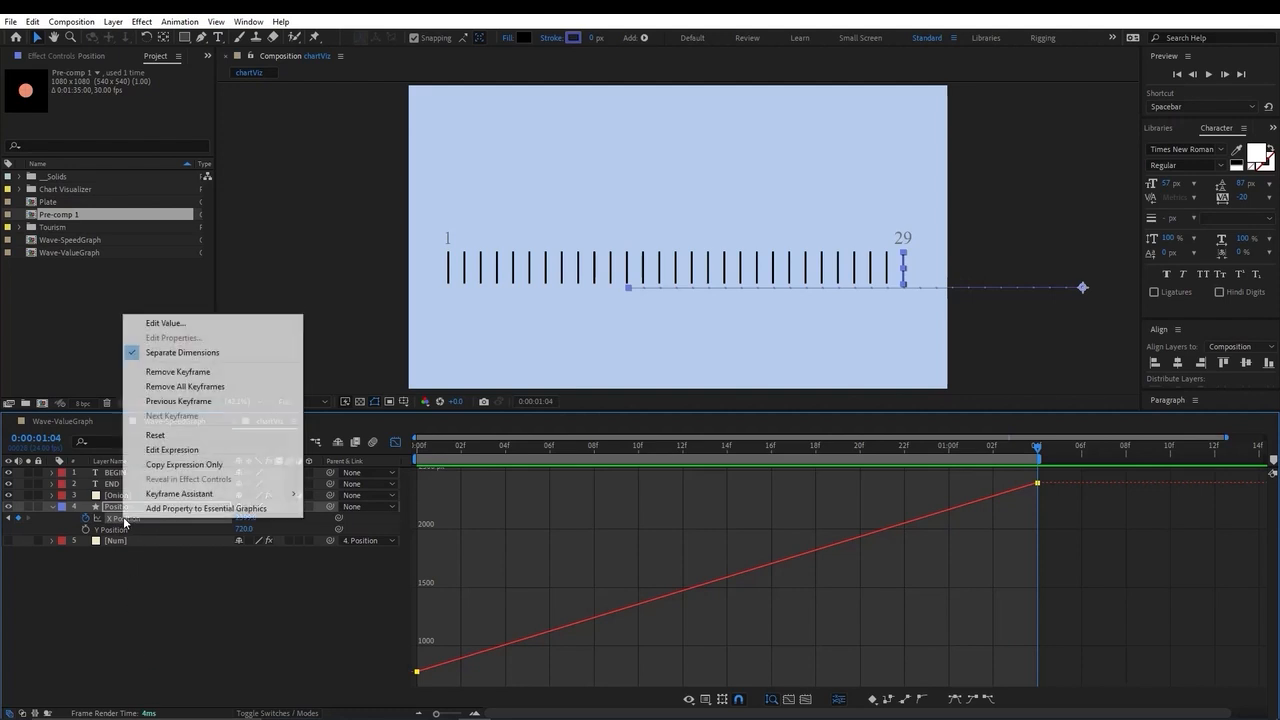
pyautogui.click(178, 371)
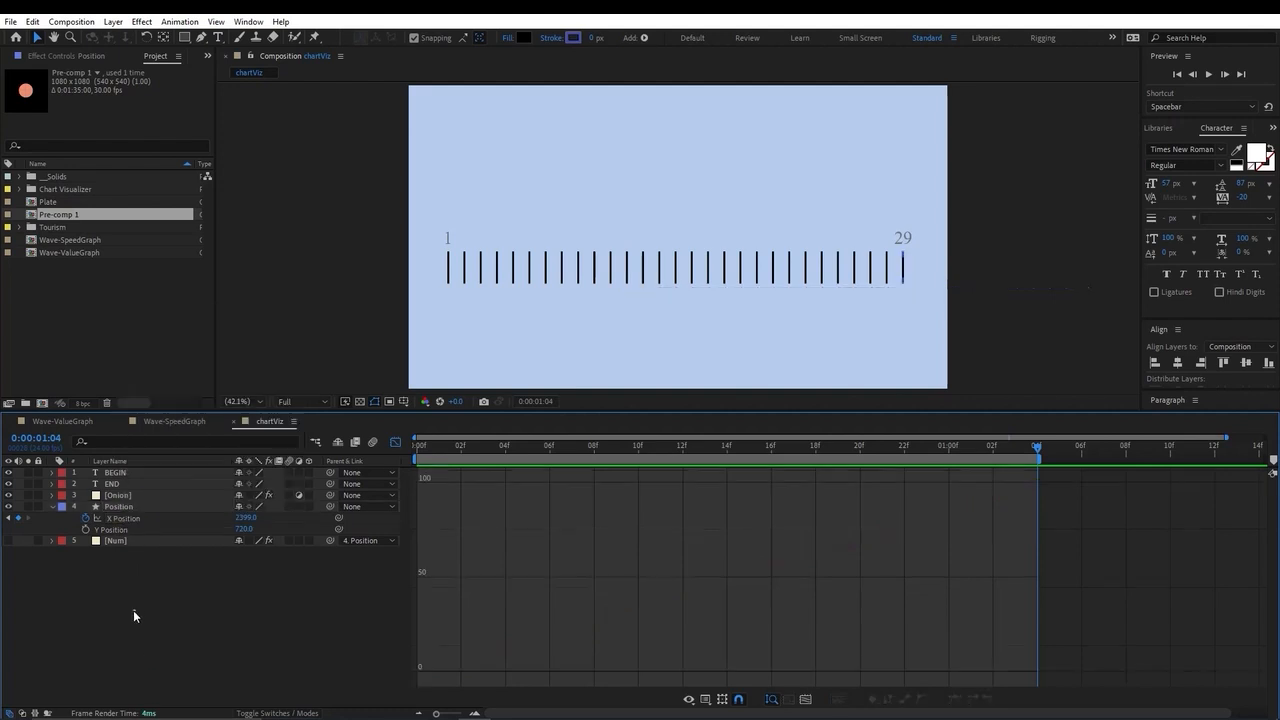
pyautogui.click(124, 521)
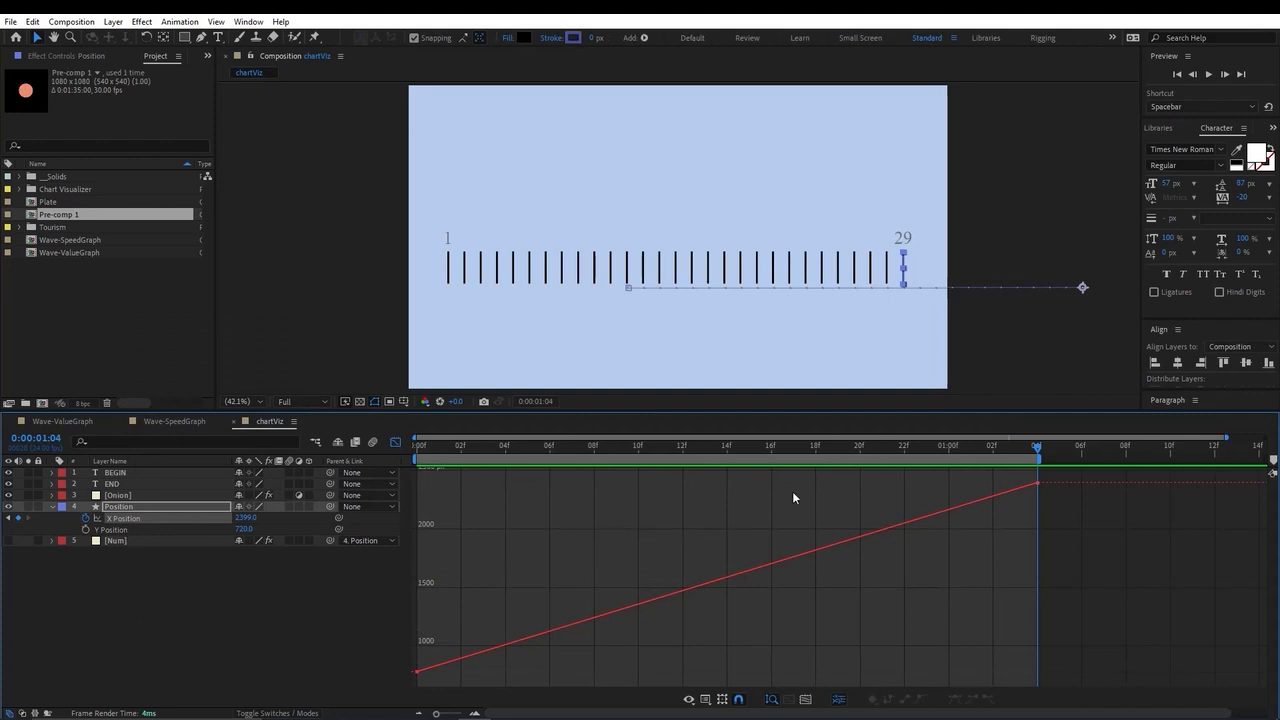
# - Examine the linear X Position value graph over its whole time range and preview the constant-speed motion
pyautogui.moveTo(1227, 438); pyautogui.dragTo(1203, 458)
pyautogui.press('=')
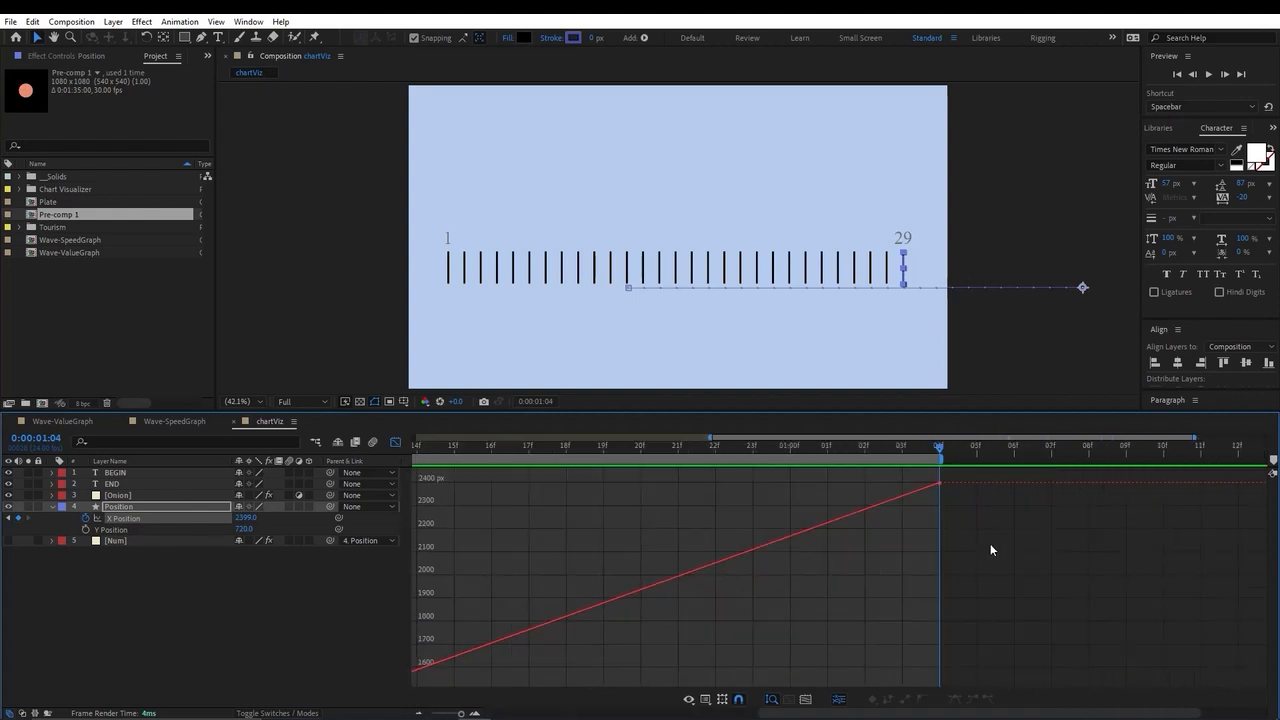
pyautogui.press('-')
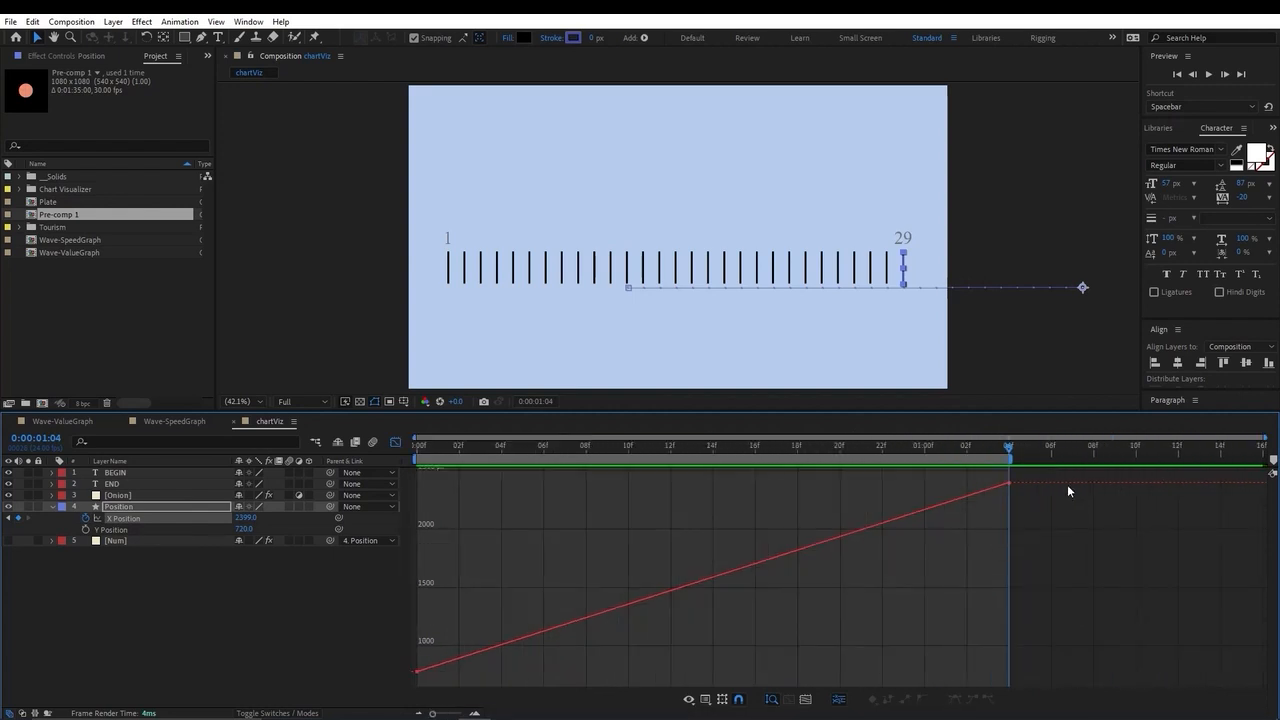
pyautogui.click(807, 702)
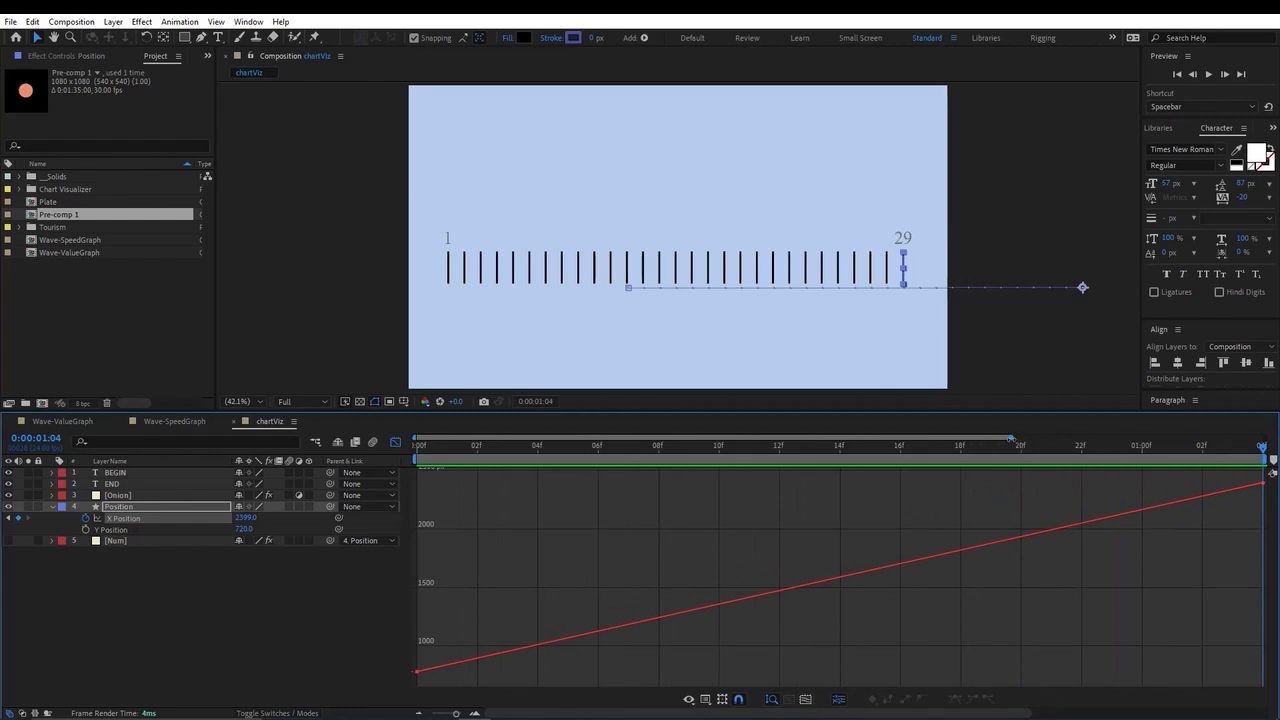
pyautogui.moveTo(1012, 438); pyautogui.dragTo(1180, 440)
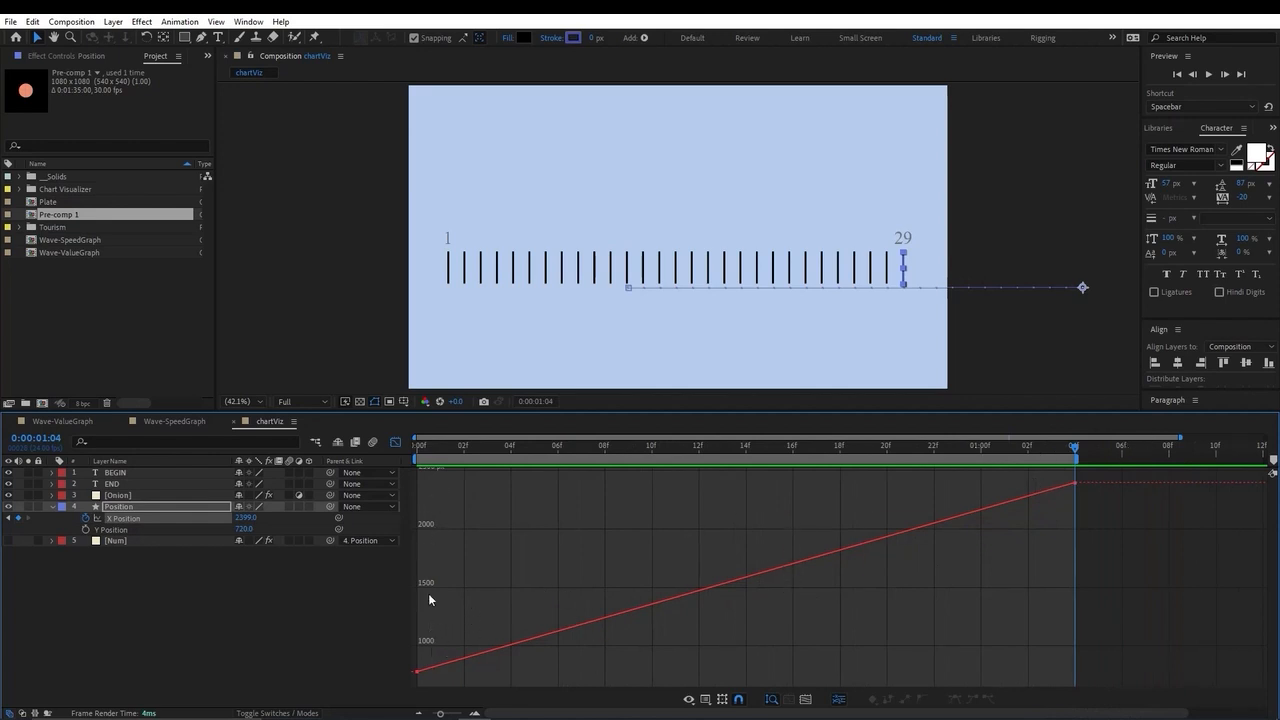
pyautogui.moveTo(420, 445); pyautogui.dragTo(958, 447)
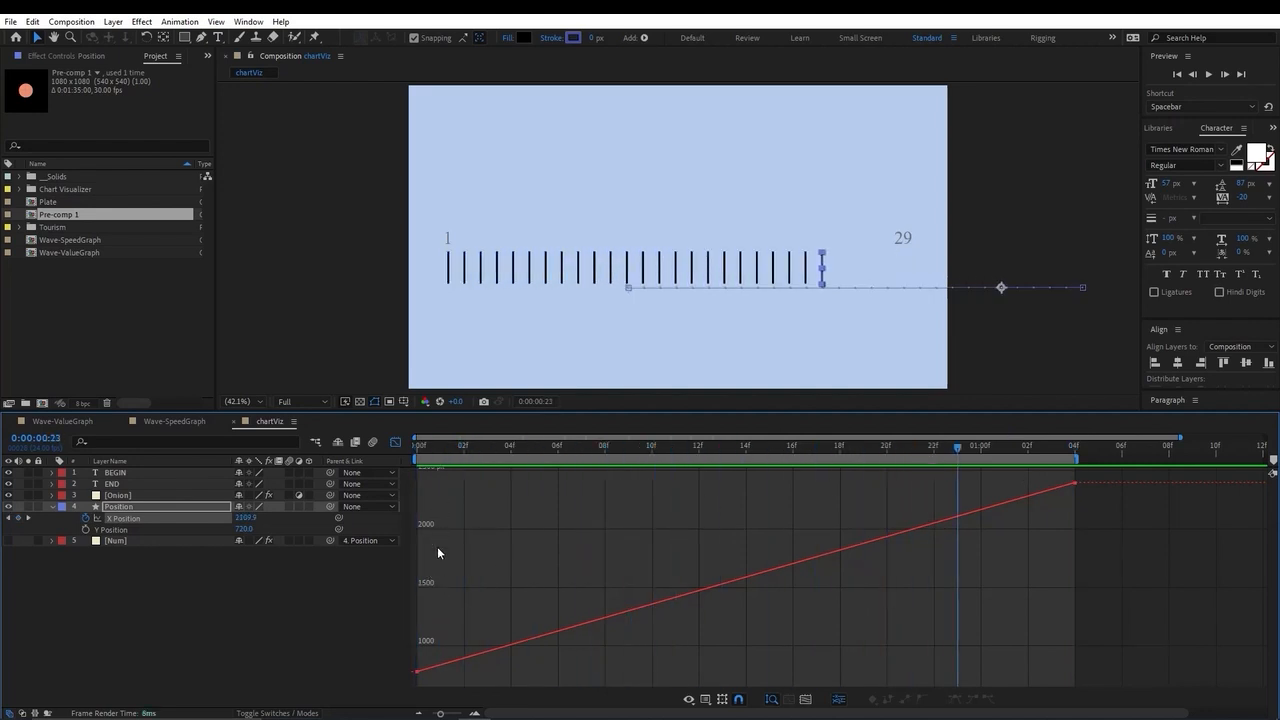
pyautogui.press('space')
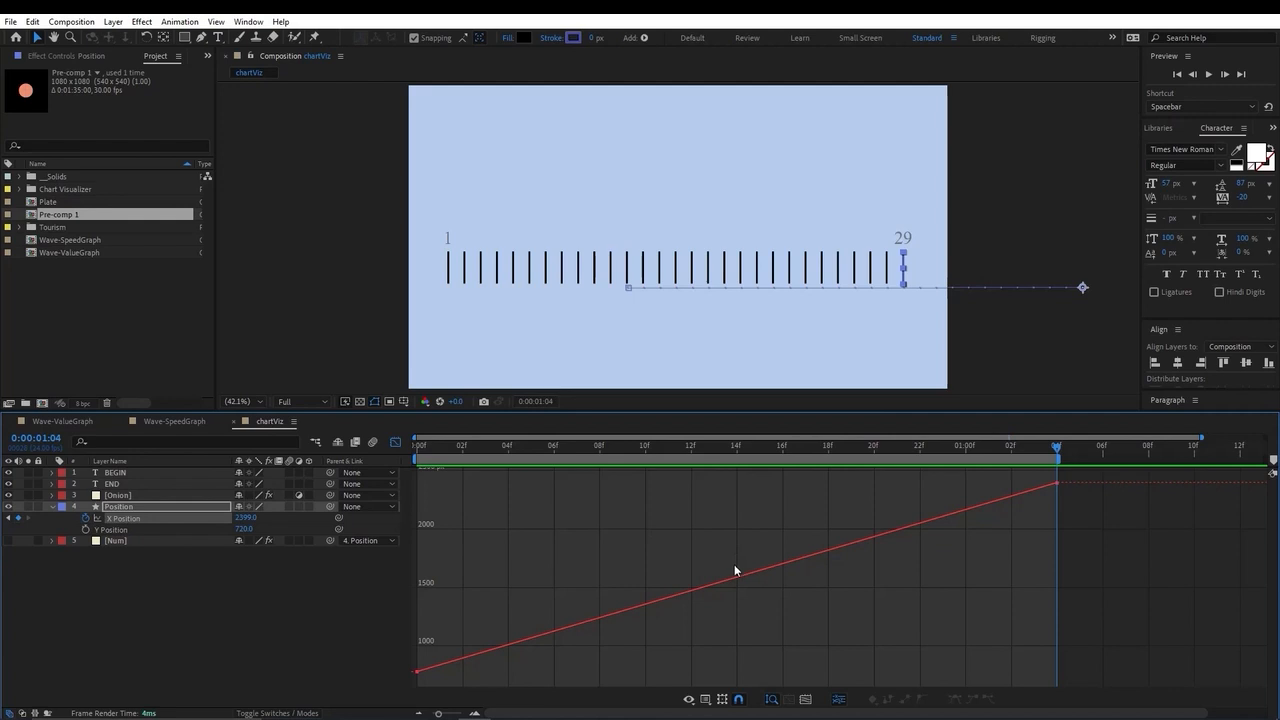
# - Apply Easy Ease to both X Position keyframes
pyautogui.click(117, 520)
pyautogui.press('F9')
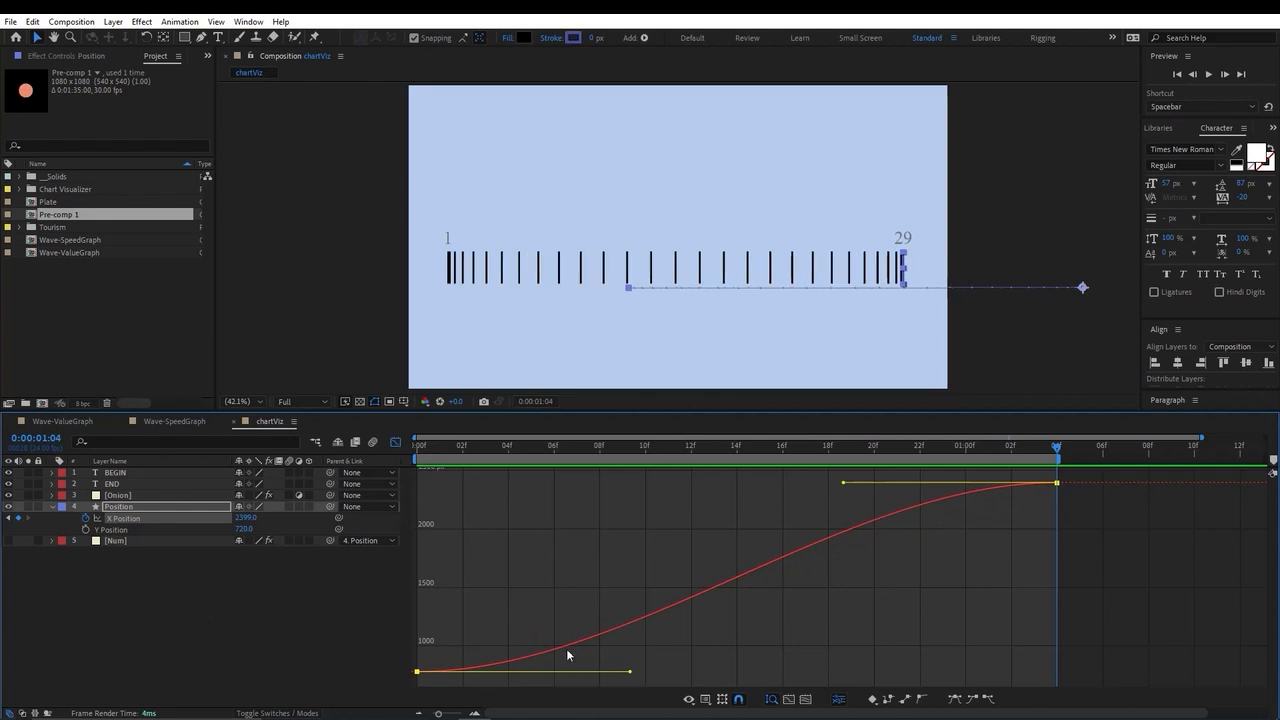
pyautogui.click(886, 614)
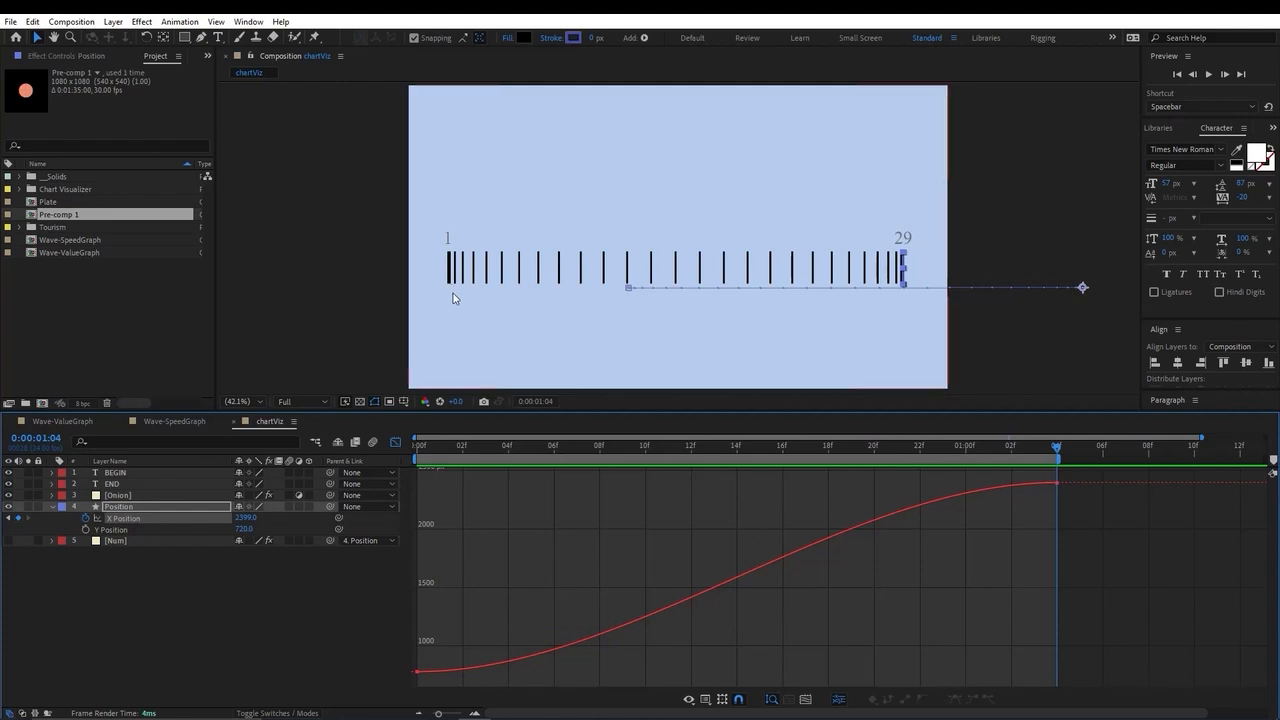
pyautogui.click(929, 286)
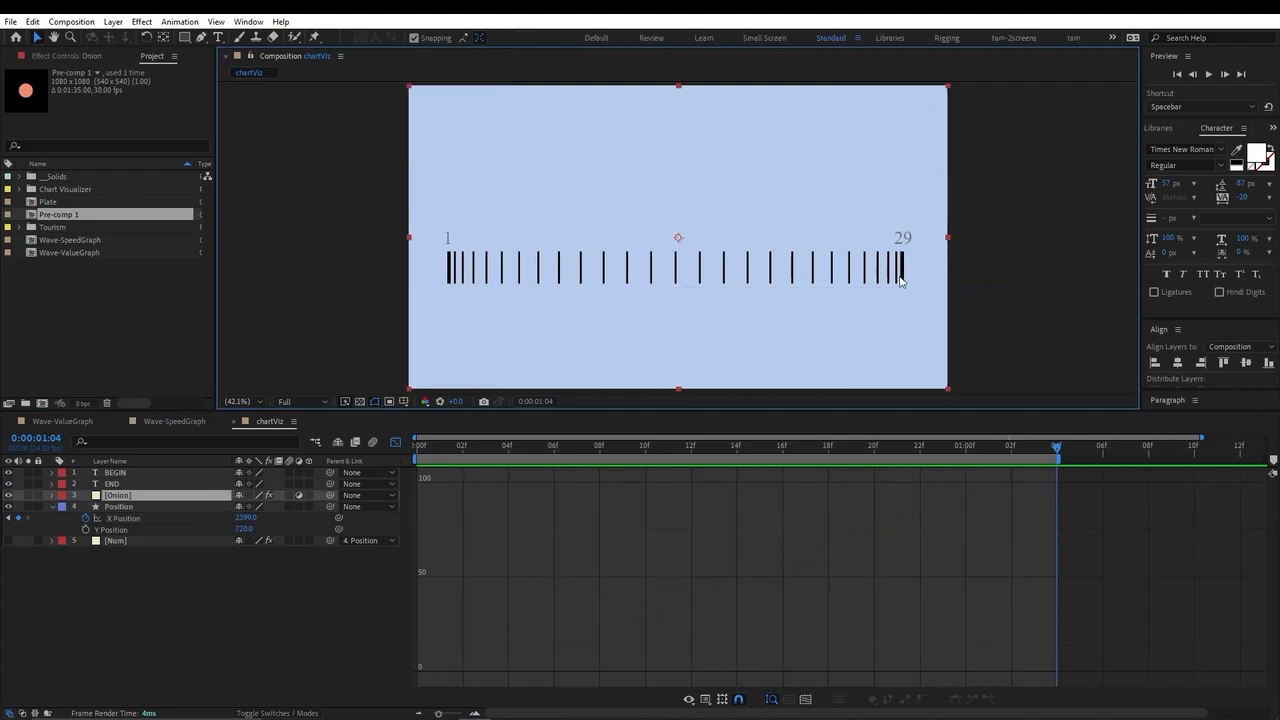
# - Lengthen the first X Position keyframe's ease handle horizontally to about frame 17 and scrub through the slower start
pyautogui.click(142, 516)
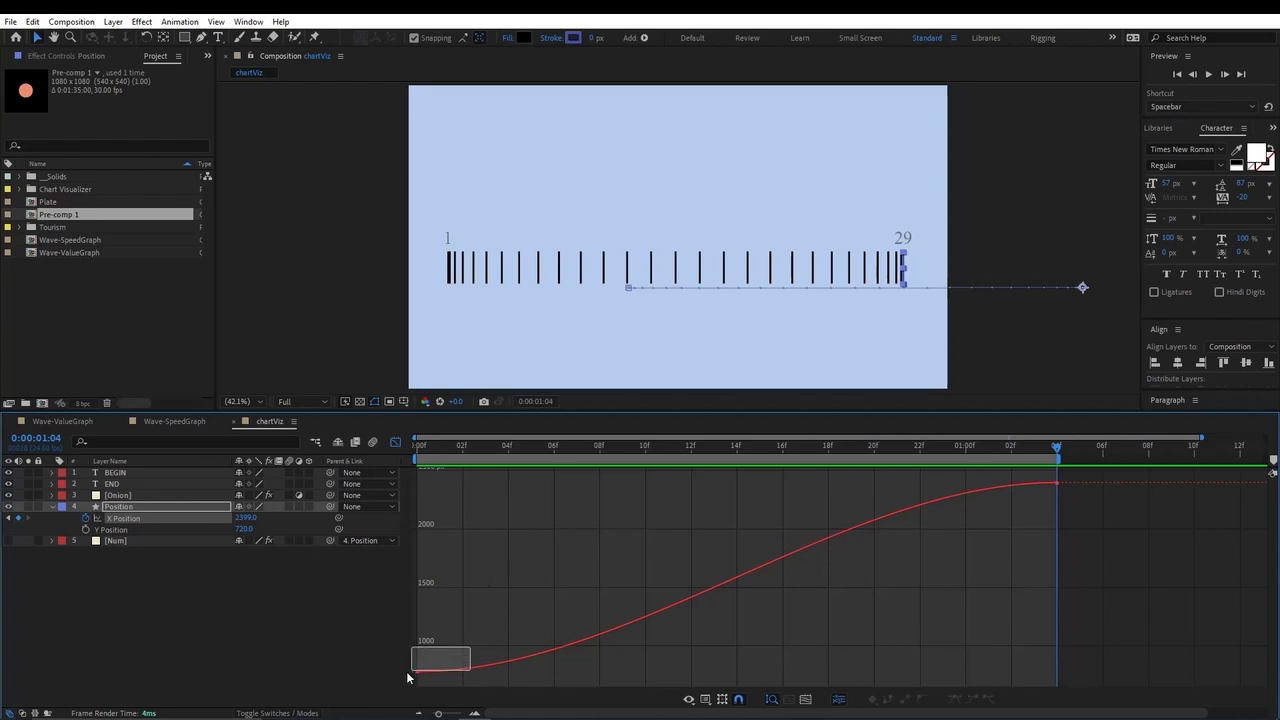
pyautogui.moveTo(407, 677); pyautogui.dragTo(412, 680)
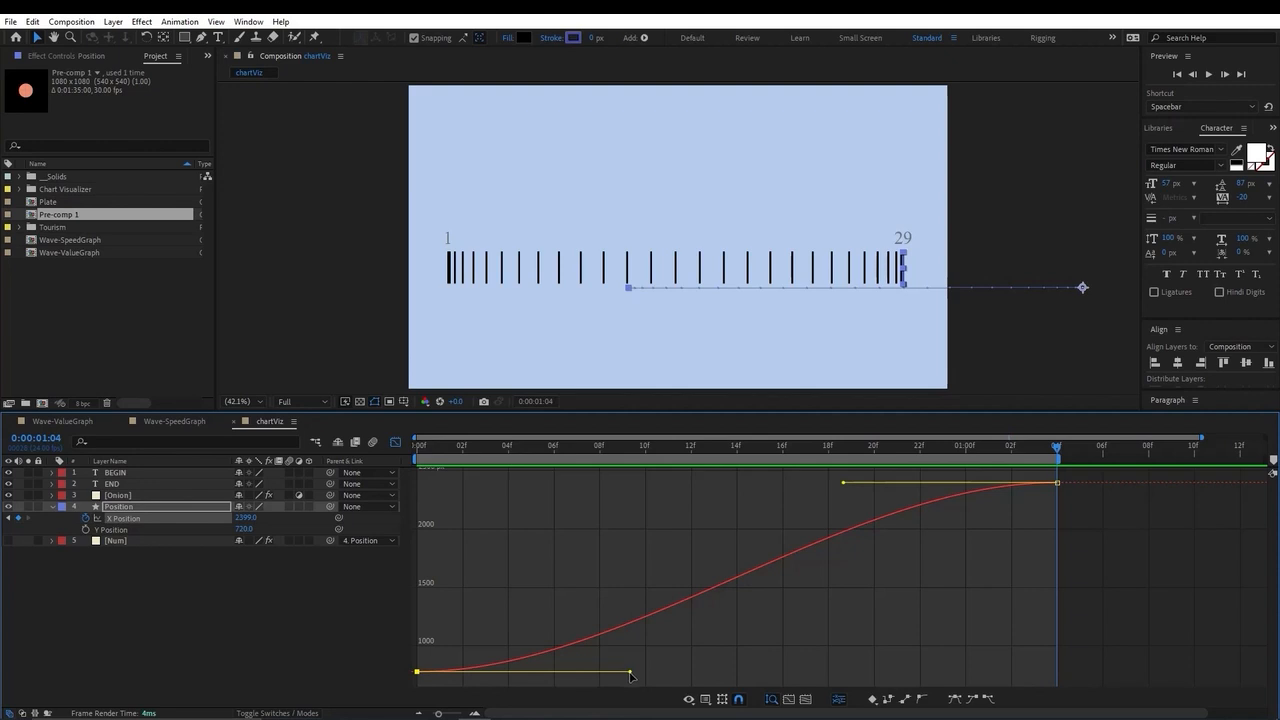
pyautogui.moveTo(630, 673); pyautogui.dragTo(803, 672)
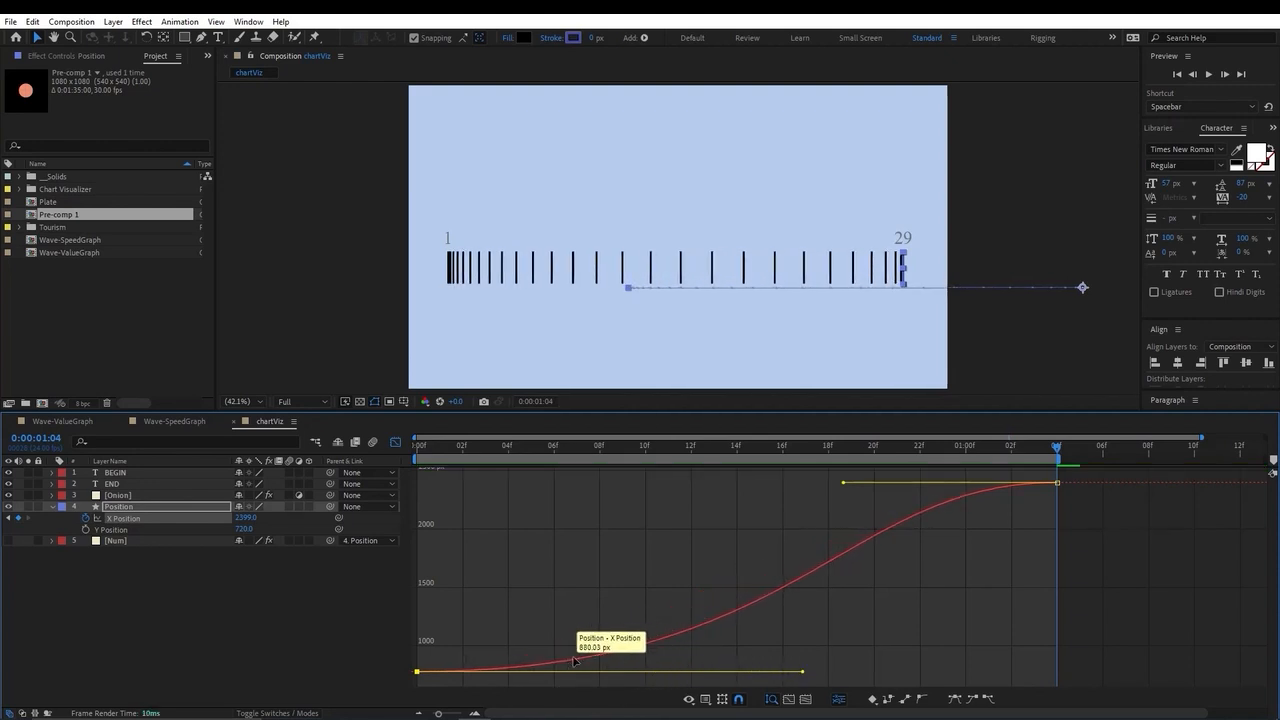
pyautogui.moveTo(803, 672); pyautogui.dragTo(818, 673)
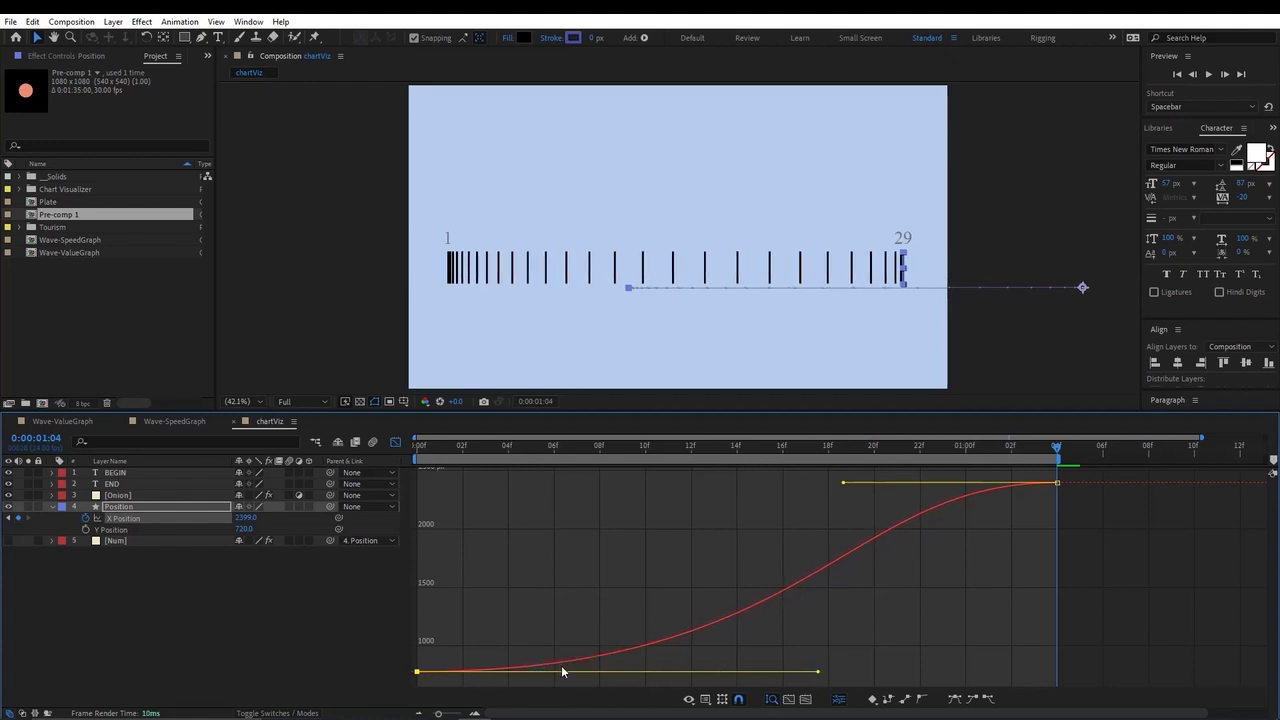
pyautogui.moveTo(487, 452); pyautogui.dragTo(1057, 447)
# - Pull the first keyframe's handle steeply upward to about frame 5 and 2200 px, and scrub through the fast-starting motion
pyautogui.moveTo(451, 675)
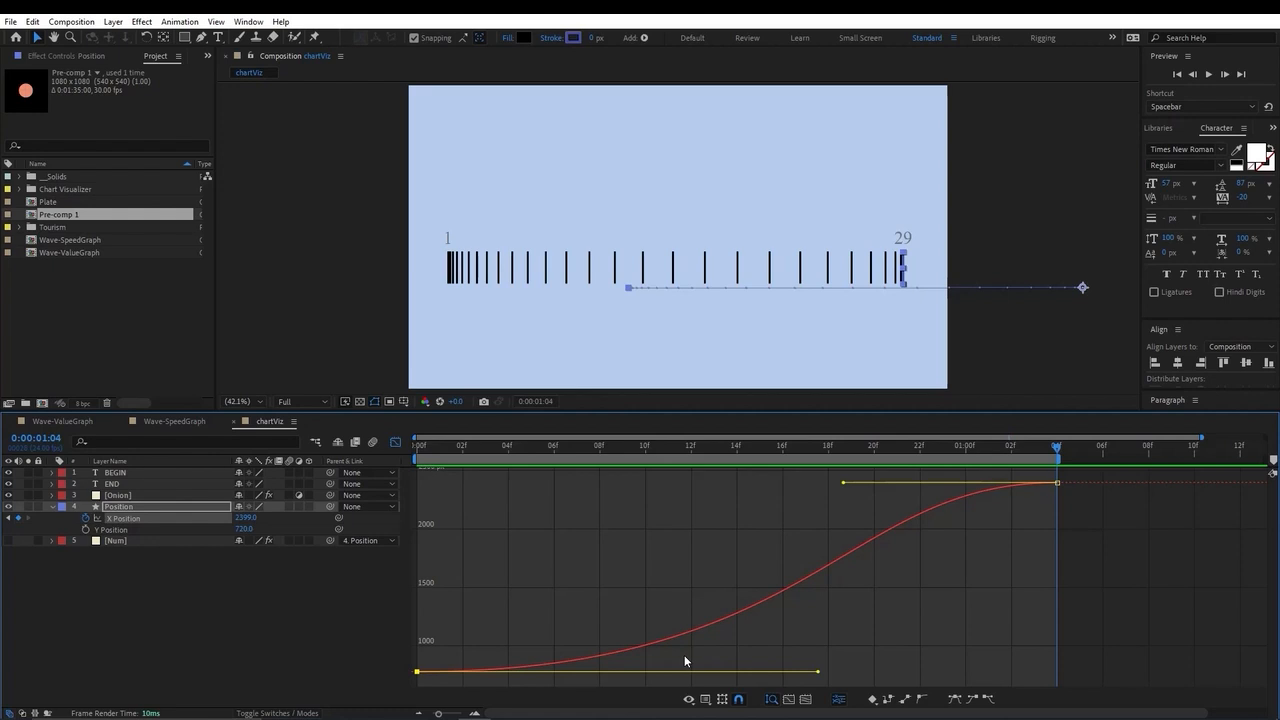
pyautogui.moveTo(722, 623)
pyautogui.moveTo(818, 674); pyautogui.dragTo(530, 503)
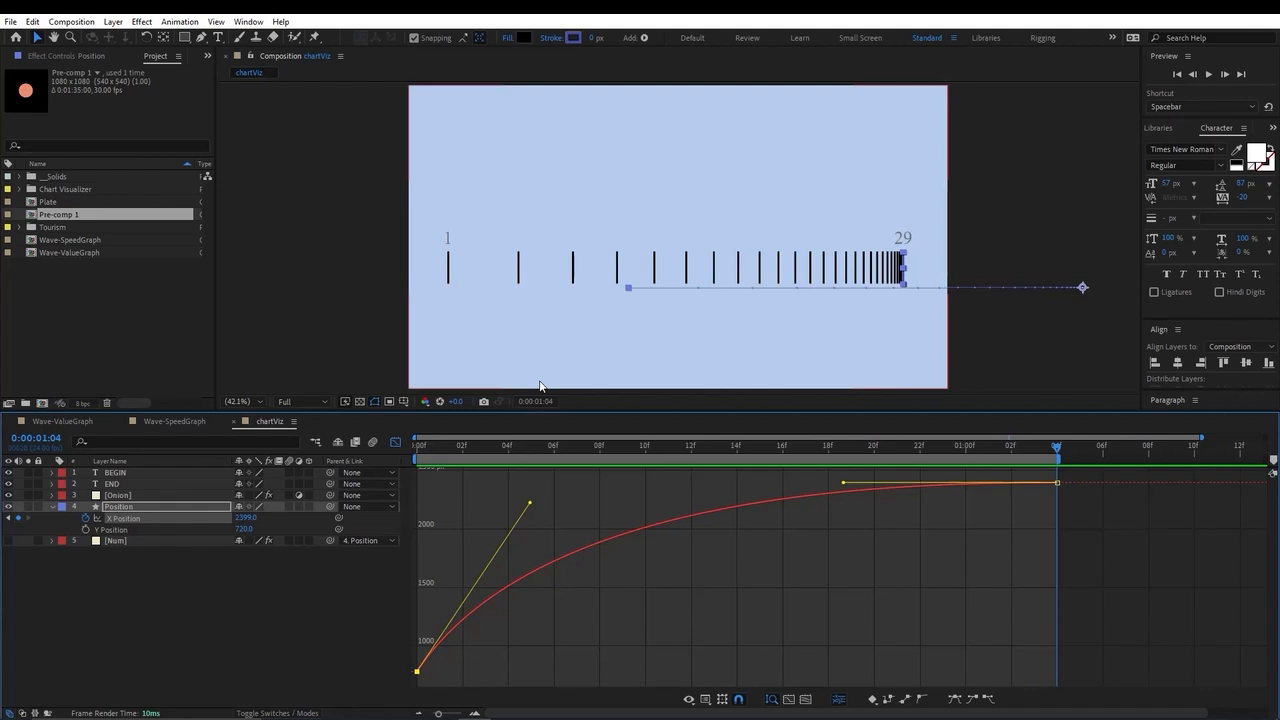
pyautogui.moveTo(822, 458); pyautogui.dragTo(1057, 458)
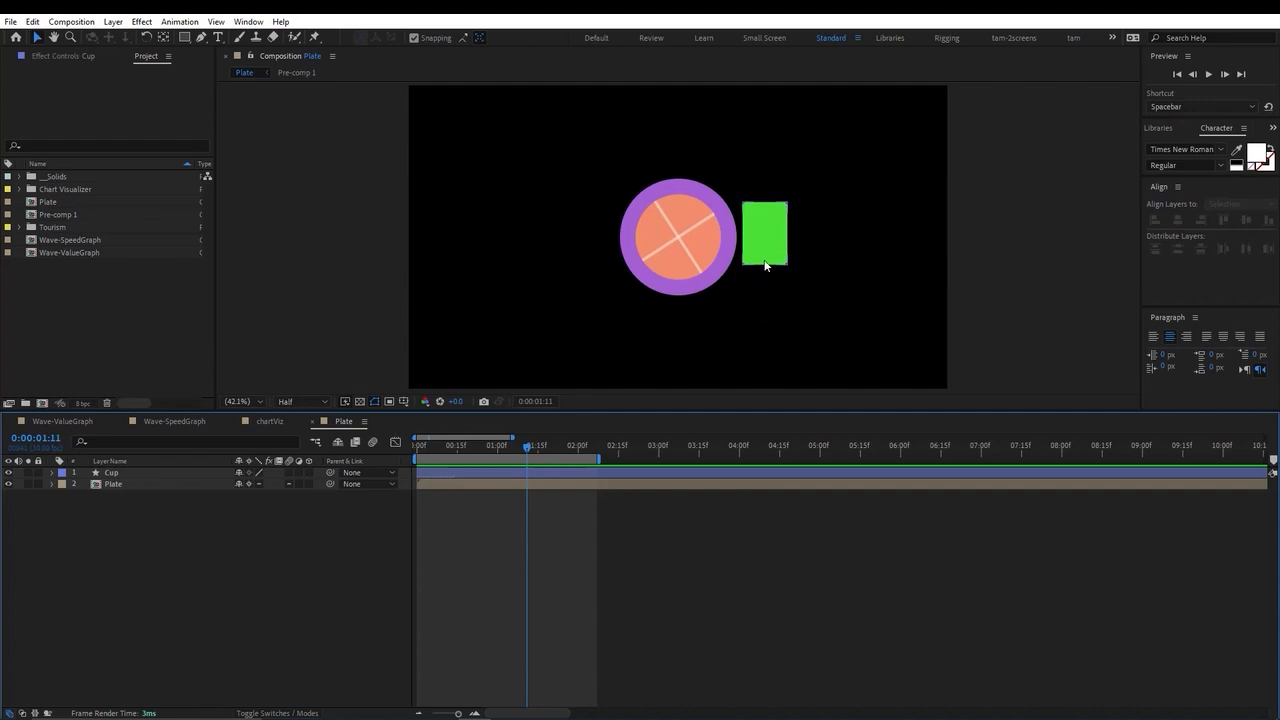
# - Open the Plate layer's pre-comp to view its contents and close it again
pyautogui.click(122, 485)
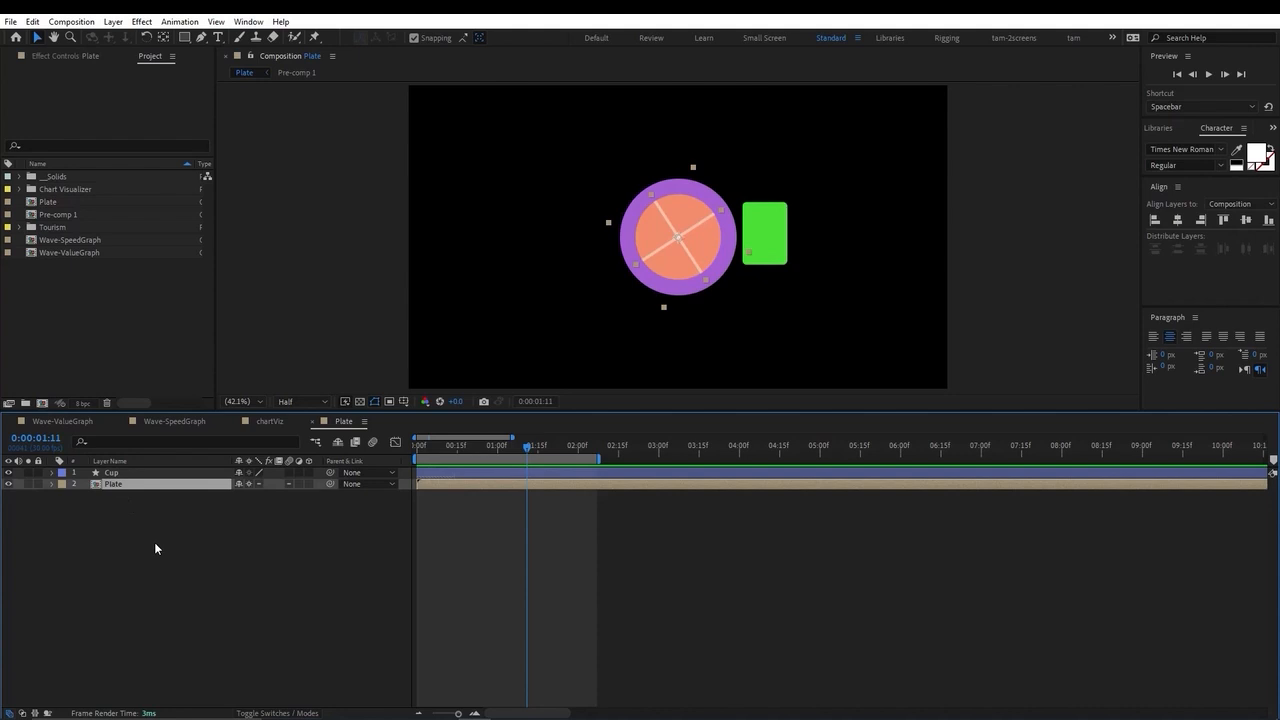
pyautogui.click(156, 548)
pyautogui.doubleClick(122, 485)
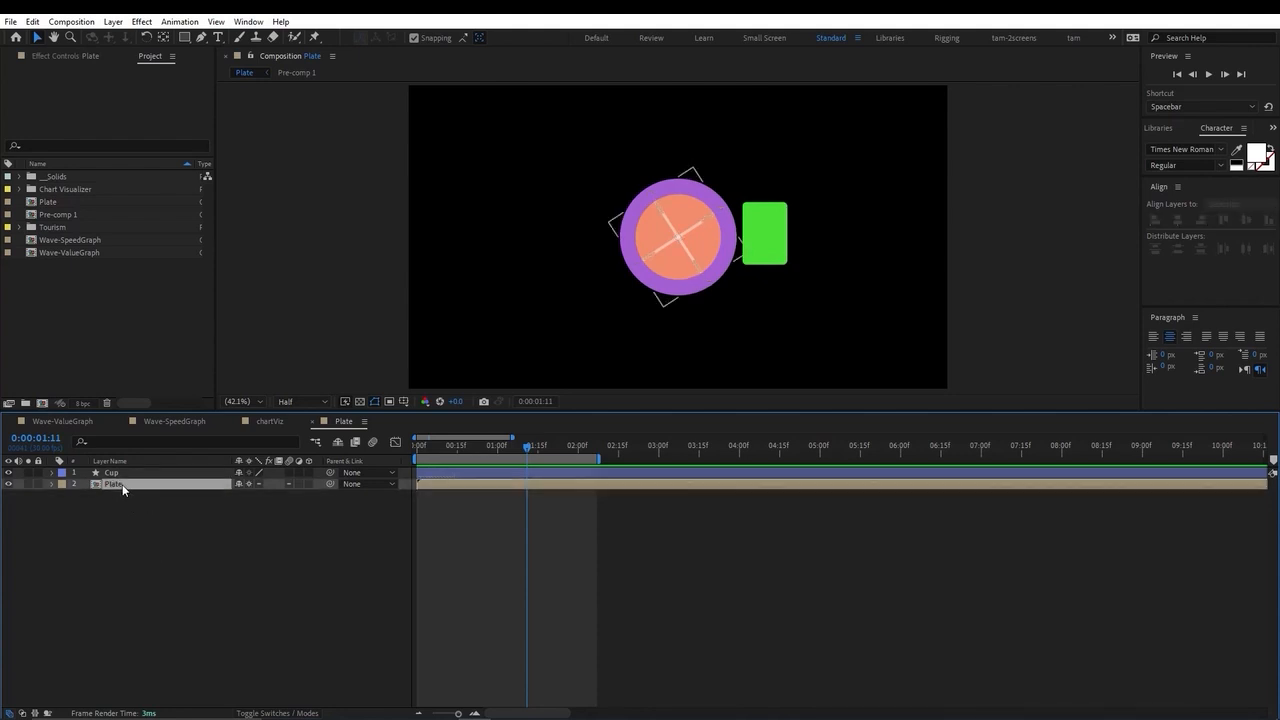
pyautogui.click(383, 421)
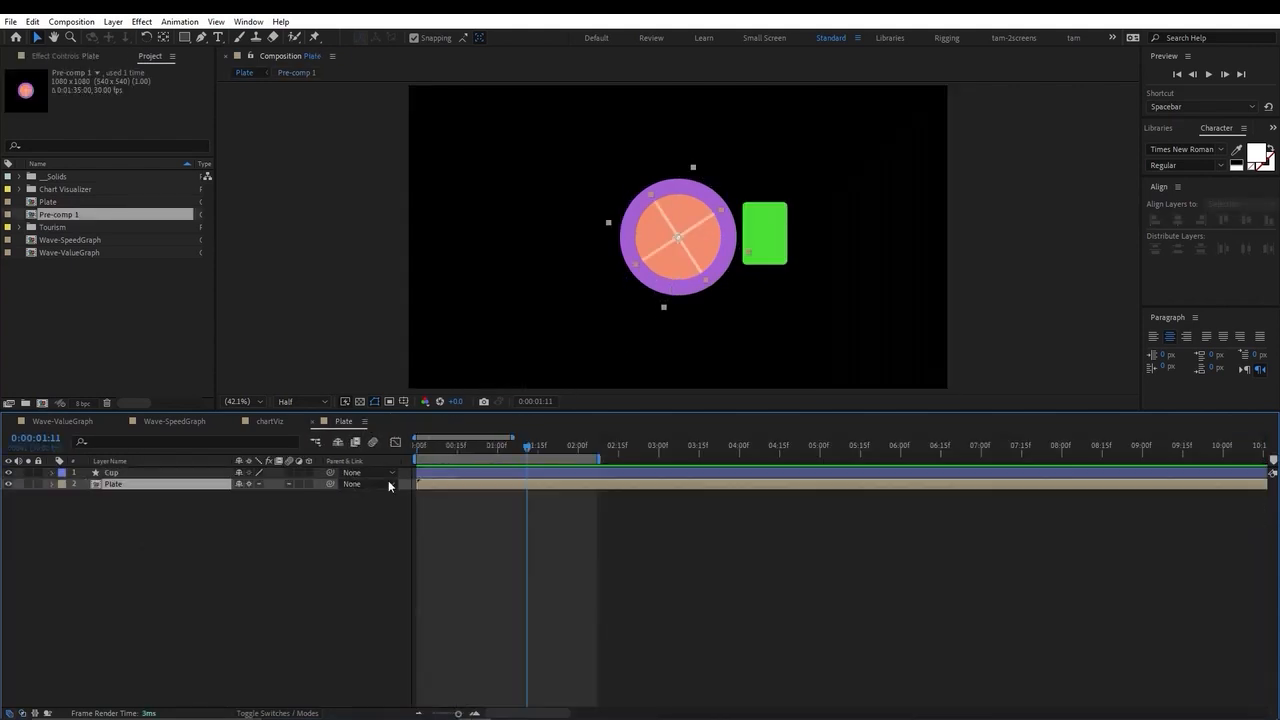
# - Return to frame 0, reveal the Plate layer's Position and separate it into X and Y dimensions
pyautogui.click(122, 487)
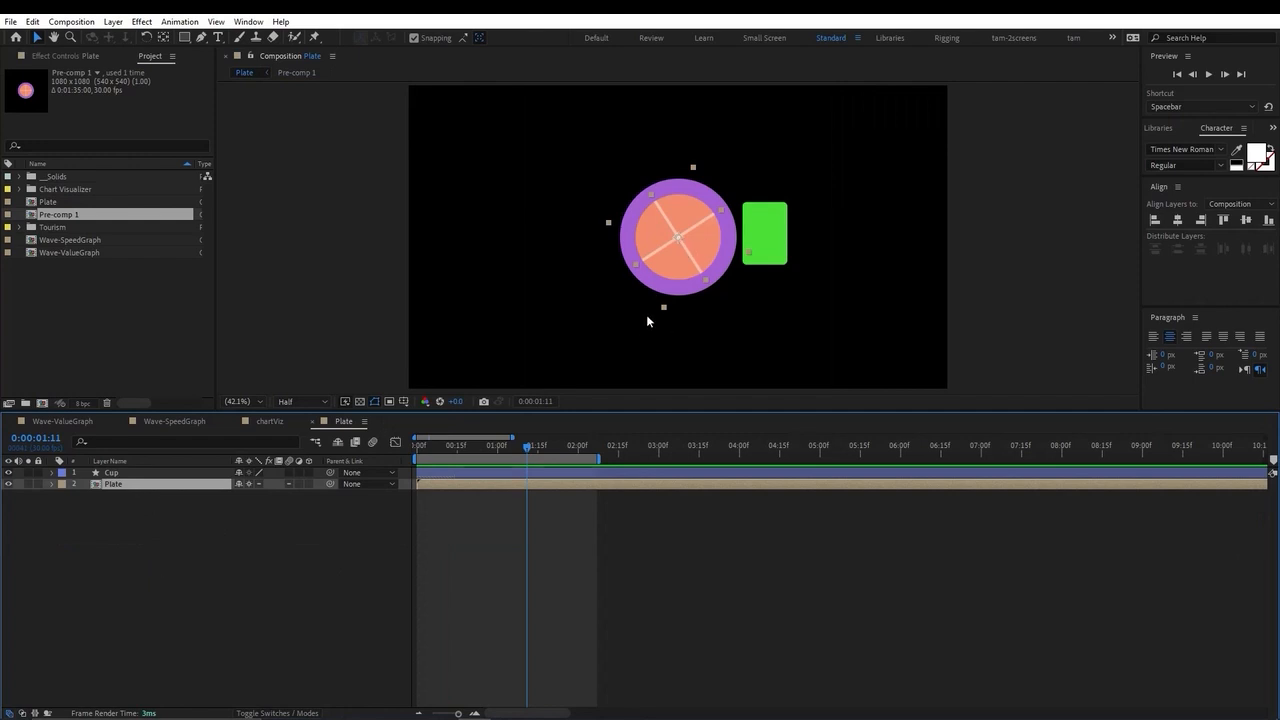
pyautogui.moveTo(640, 312); pyautogui.dragTo(643, 290)
pyautogui.moveTo(474, 450); pyautogui.dragTo(382, 502)
pyautogui.press('p')
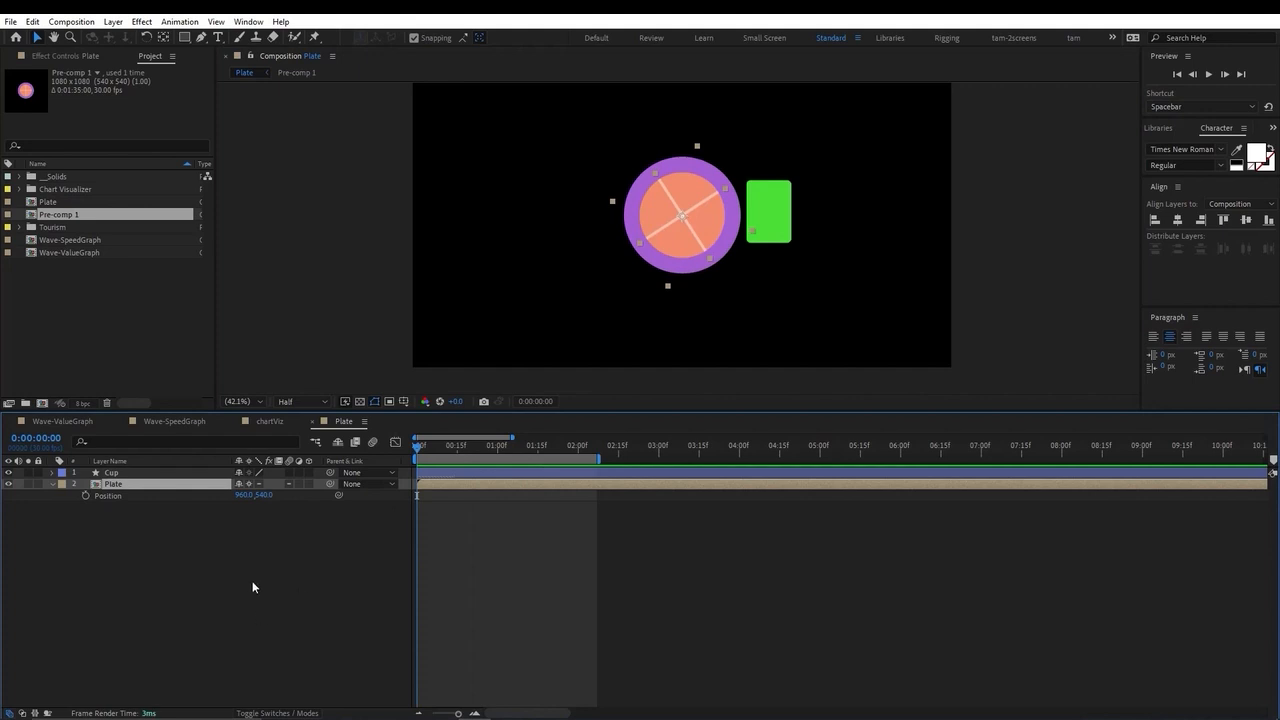
pyautogui.rightClick(106, 498)
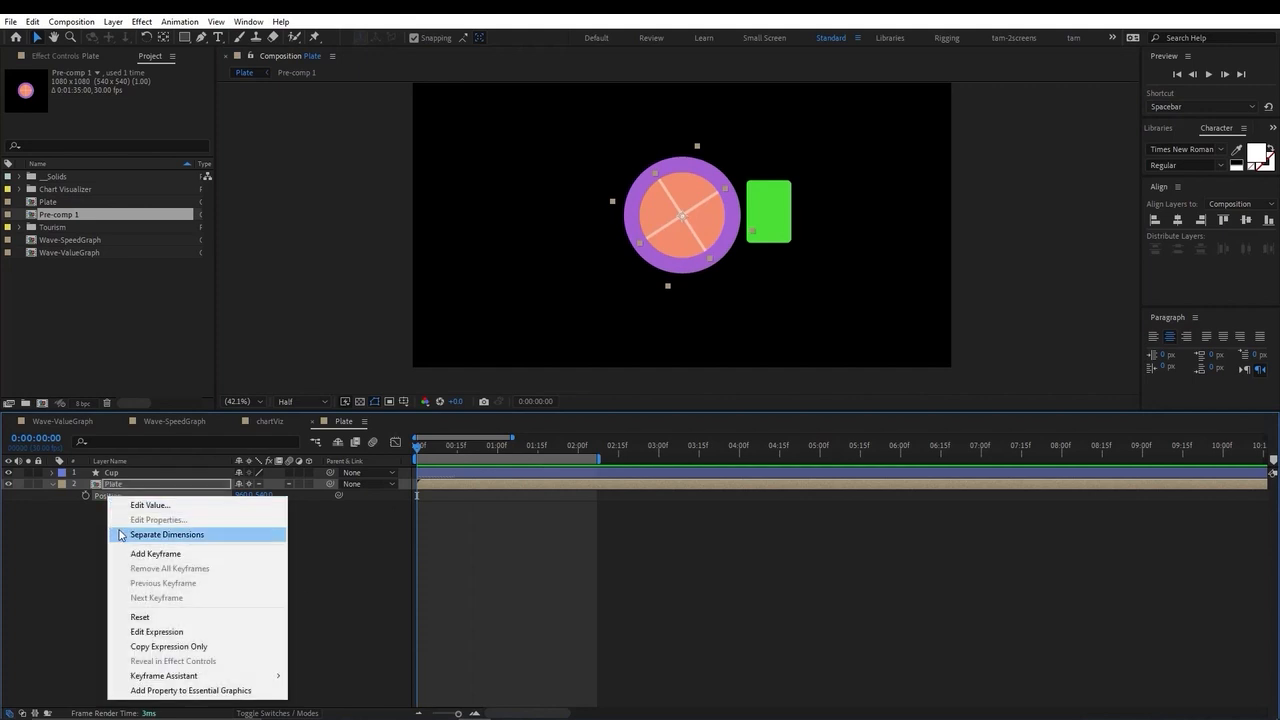
pyautogui.click(140, 534)
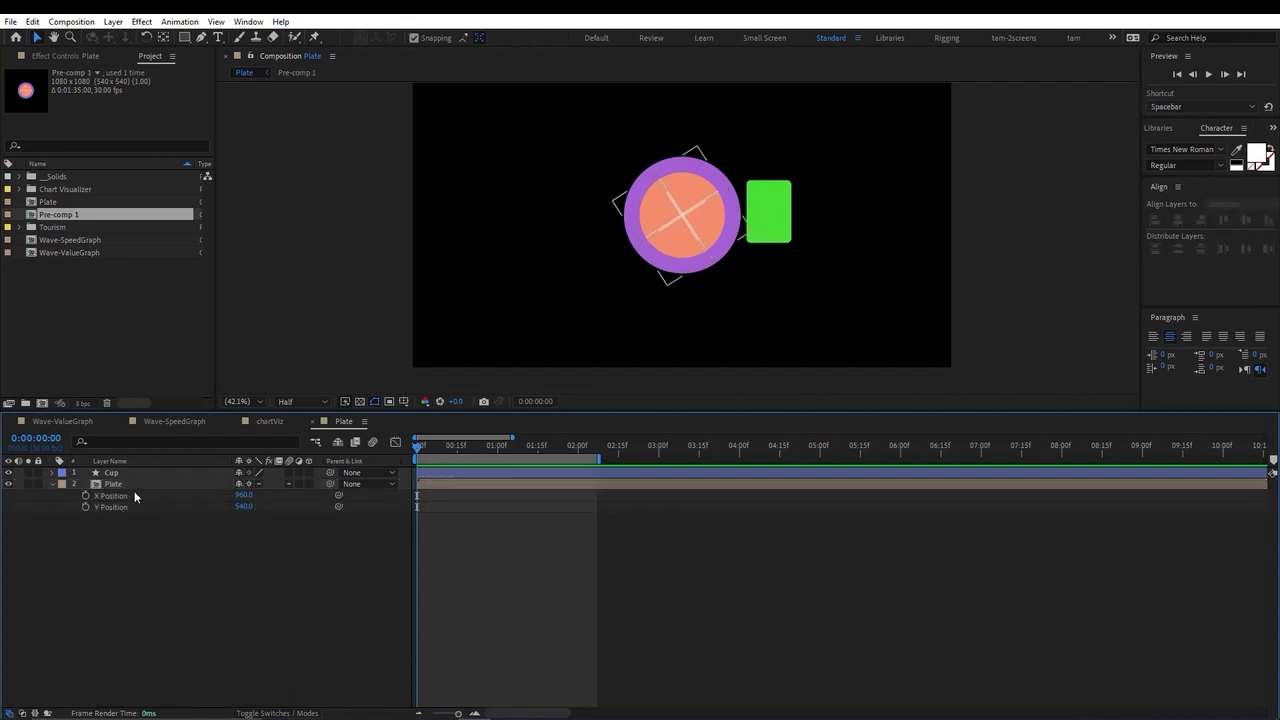
# - Add keyframes to the Plate layer's X Position and Y Position and move both to frame 24
pyautogui.click(183, 566)
pyautogui.press('=')
pyautogui.press('=')
pyautogui.press('-')
pyautogui.click(416, 484)
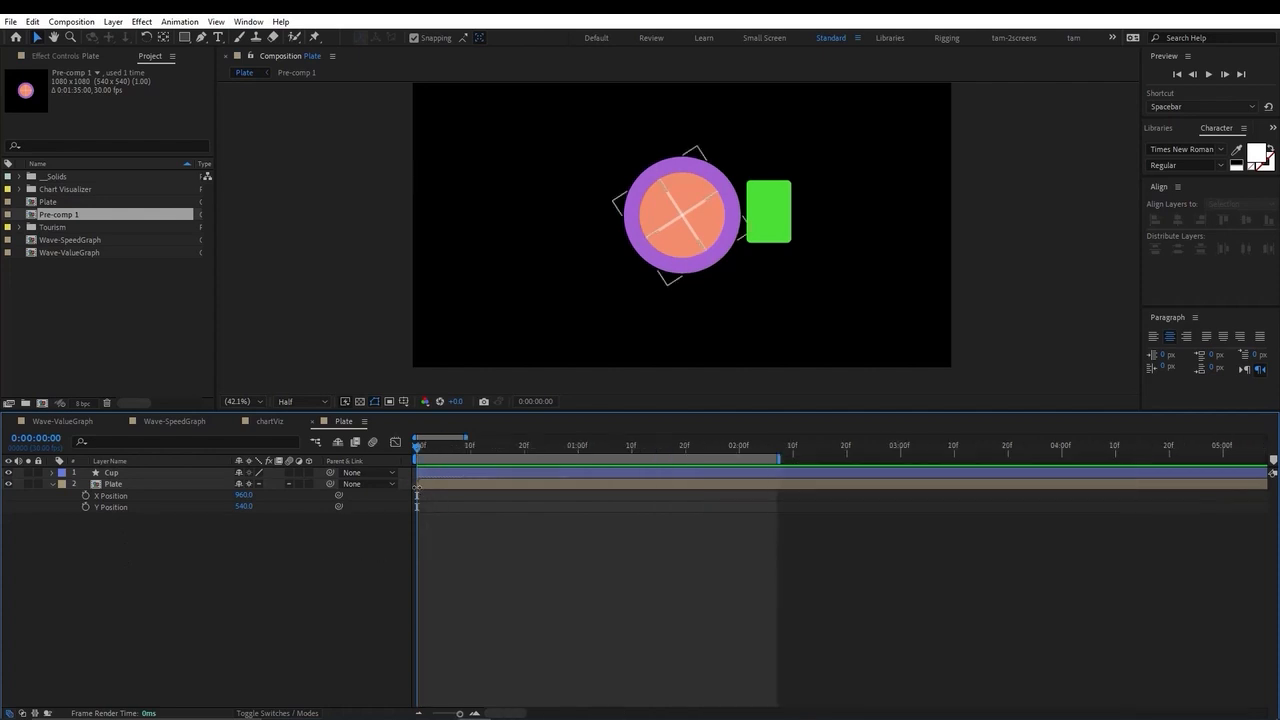
pyautogui.click(680, 268)
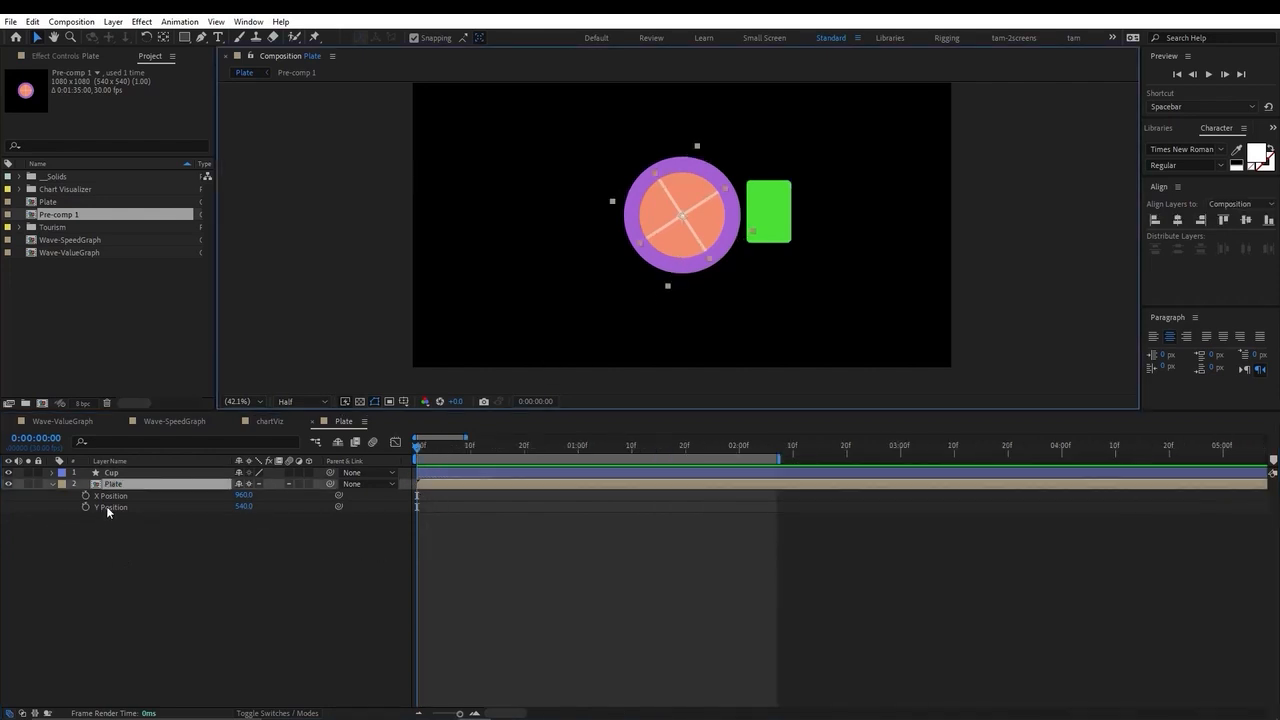
pyautogui.moveTo(86, 496); pyautogui.dragTo(86, 508)
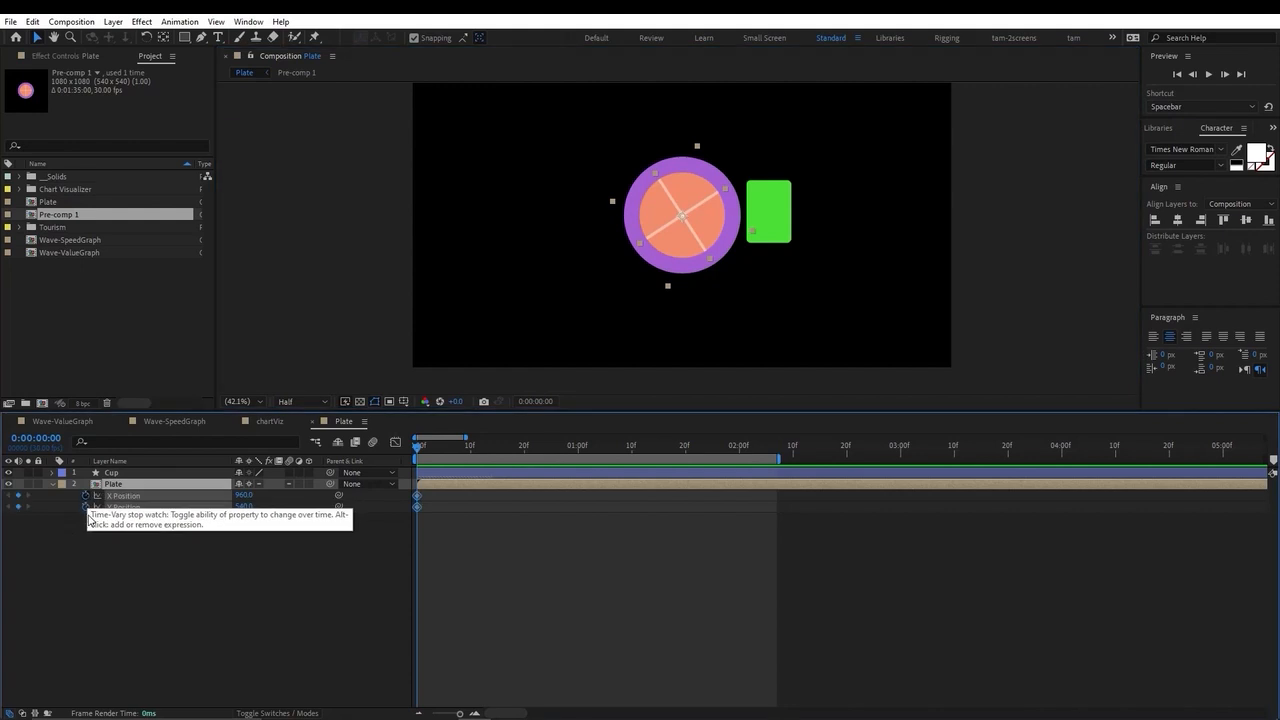
pyautogui.moveTo(440, 544); pyautogui.dragTo(525, 504)
pyautogui.click(500, 449)
pyautogui.moveTo(502, 451); pyautogui.dragTo(544, 500)
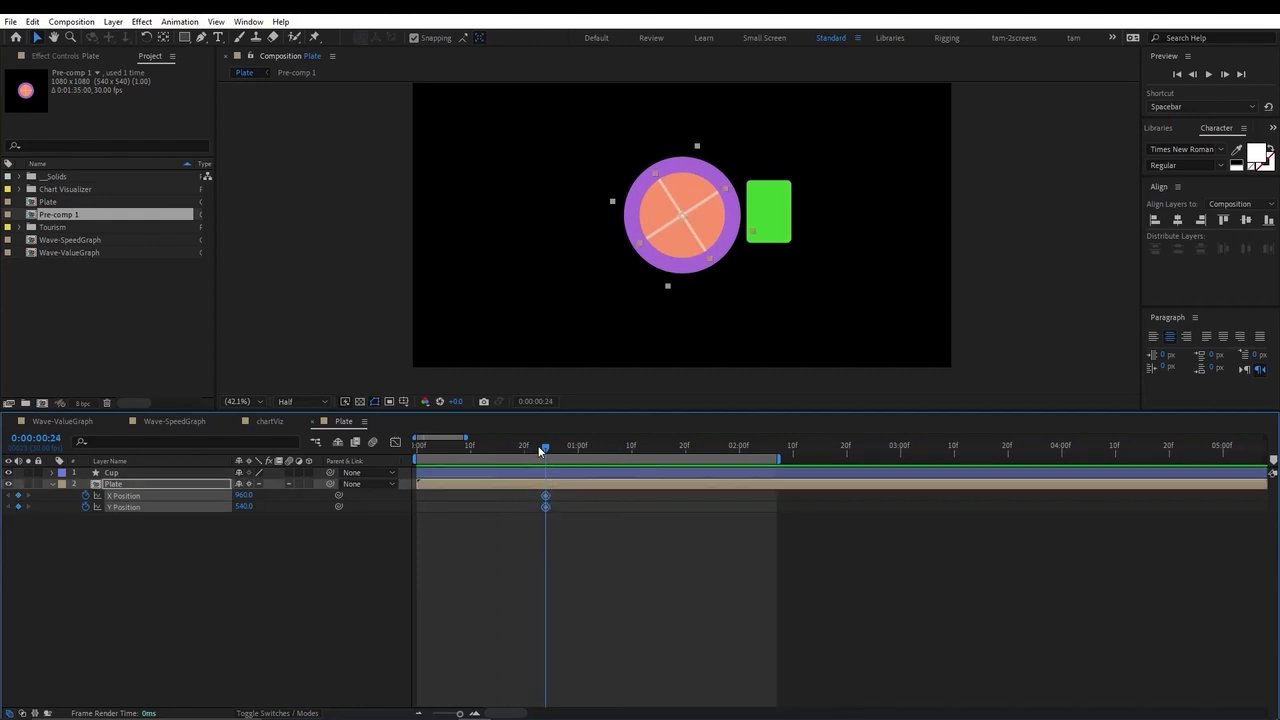
# - At frame 0, move the plate off-screen past the frame's lower-left corner, to about X -177 and Y 1245, and preview the motion
pyautogui.moveTo(545, 451); pyautogui.dragTo(384, 462)
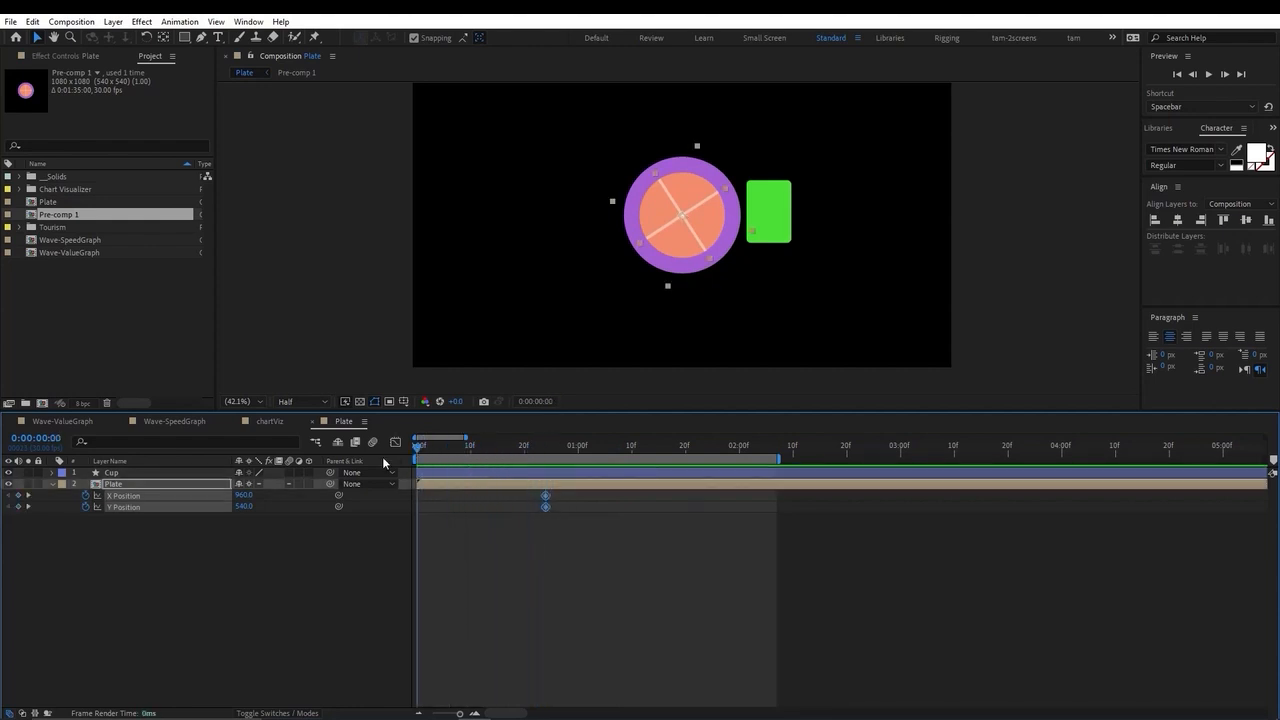
pyautogui.moveTo(468, 437); pyautogui.dragTo(498, 420)
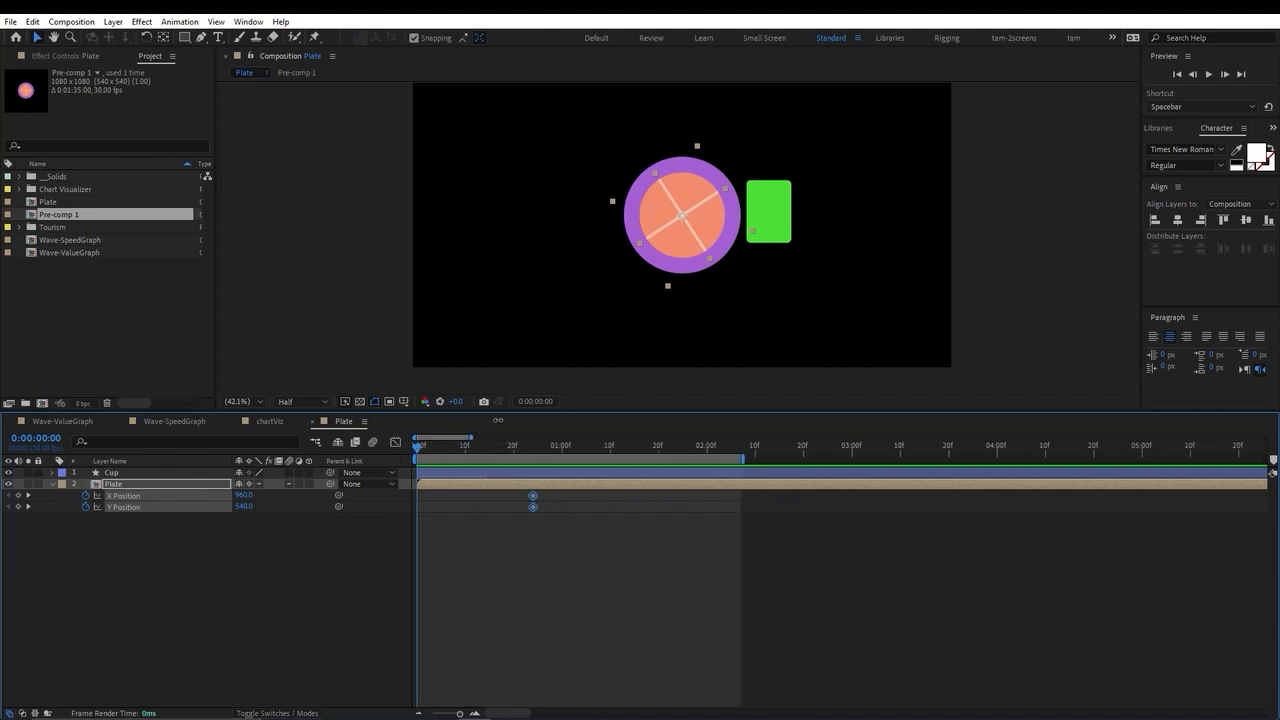
pyautogui.moveTo(707, 234); pyautogui.dragTo(366, 440)
pyautogui.press('space')
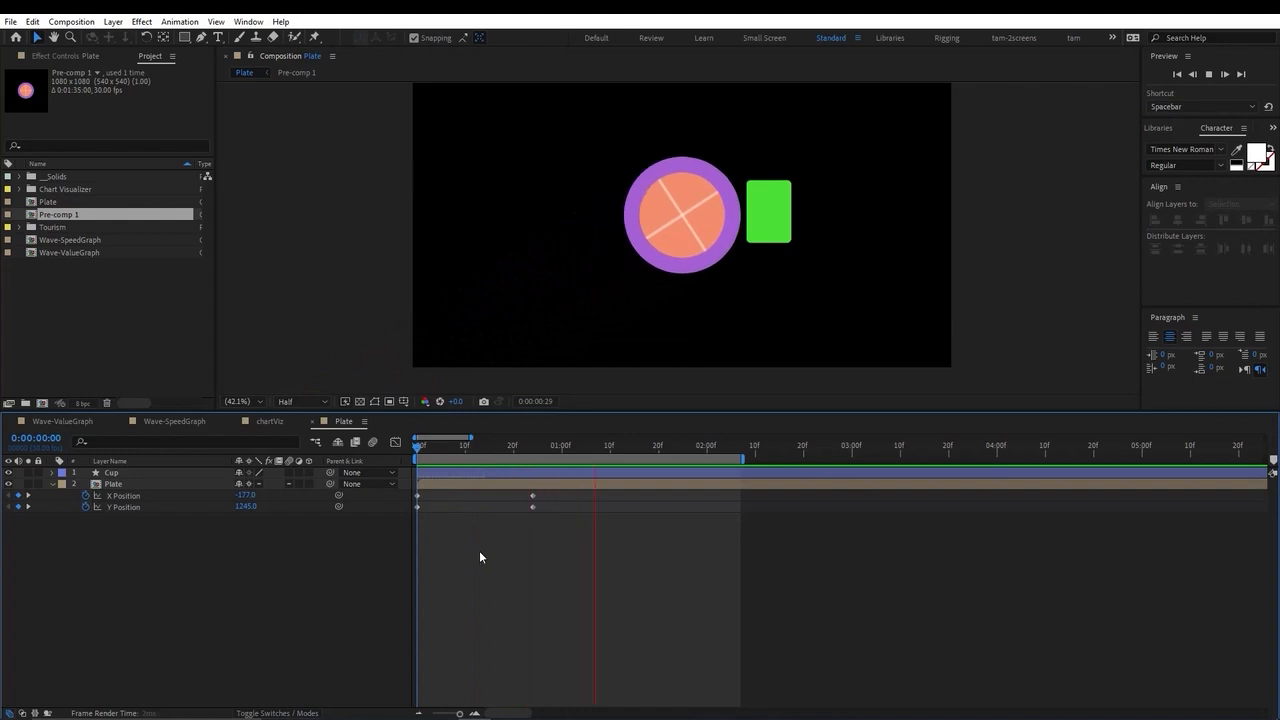
pyautogui.press('space')
pyautogui.press('space')
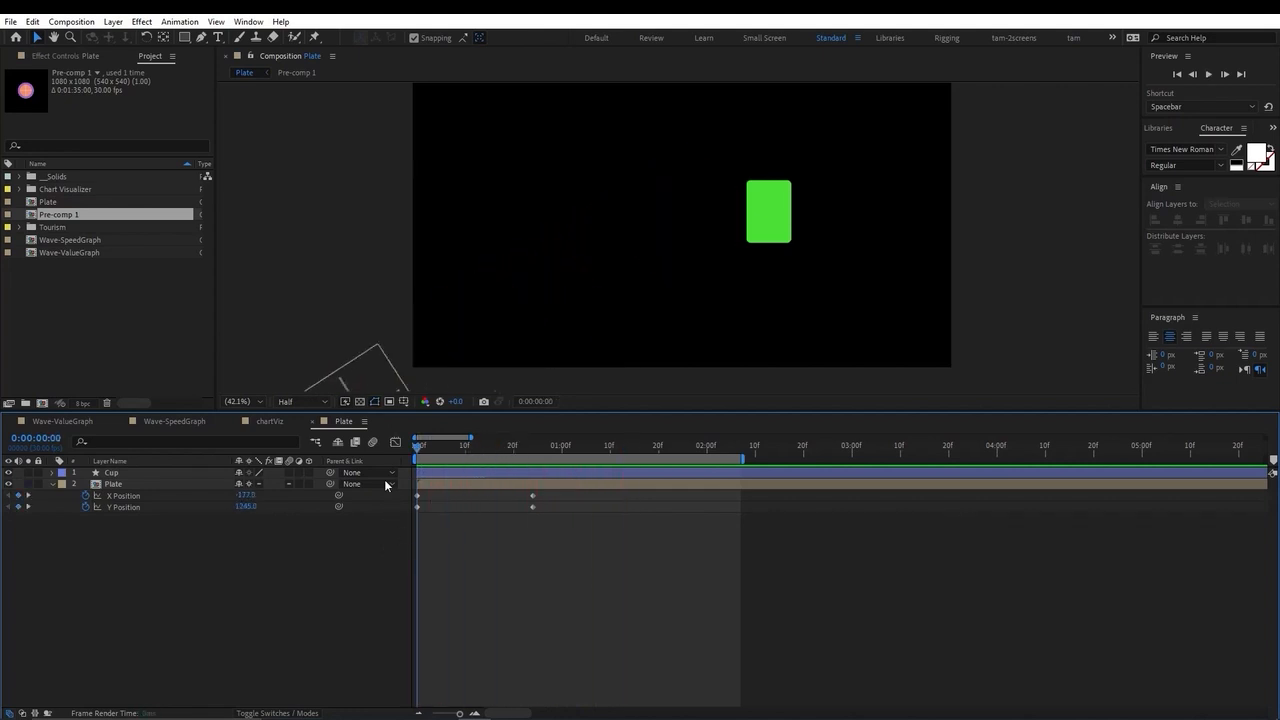
pyautogui.press('space')
# - Reveal the Plate layer's Rotation and add a rotation keyframe at frame 0
pyautogui.click(110, 484)
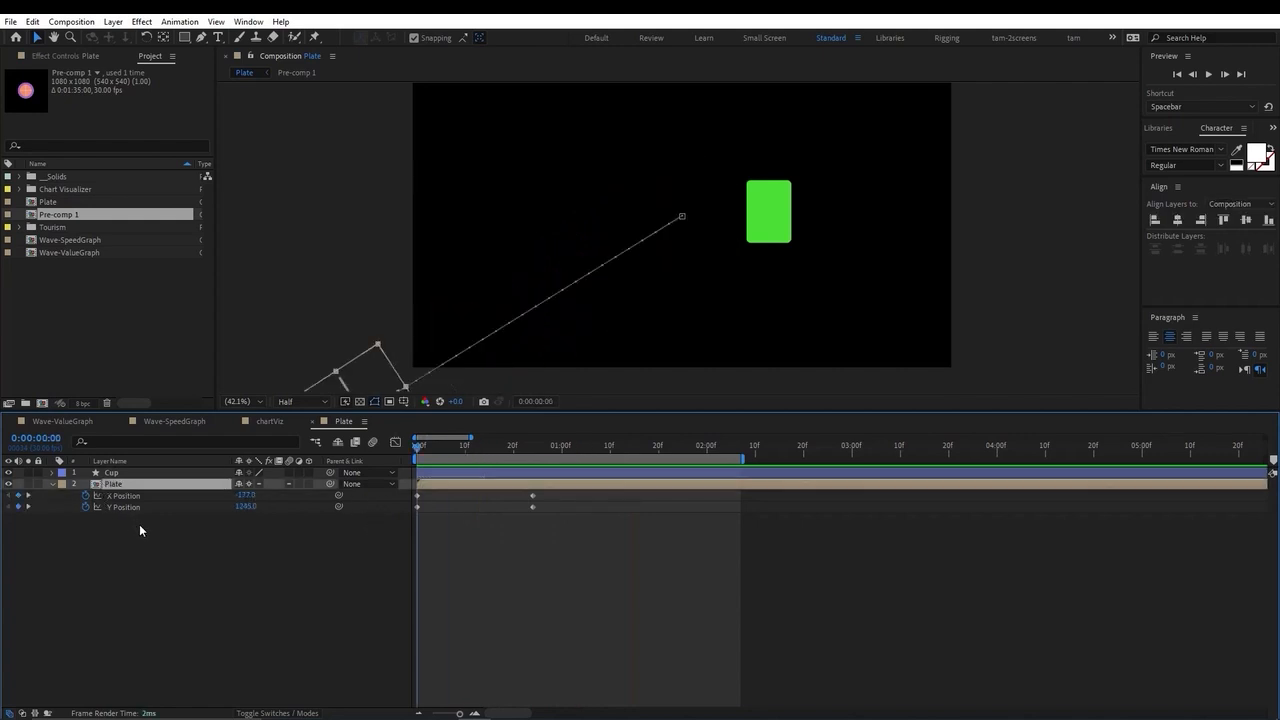
pyautogui.press('r')
pyautogui.click(102, 528)
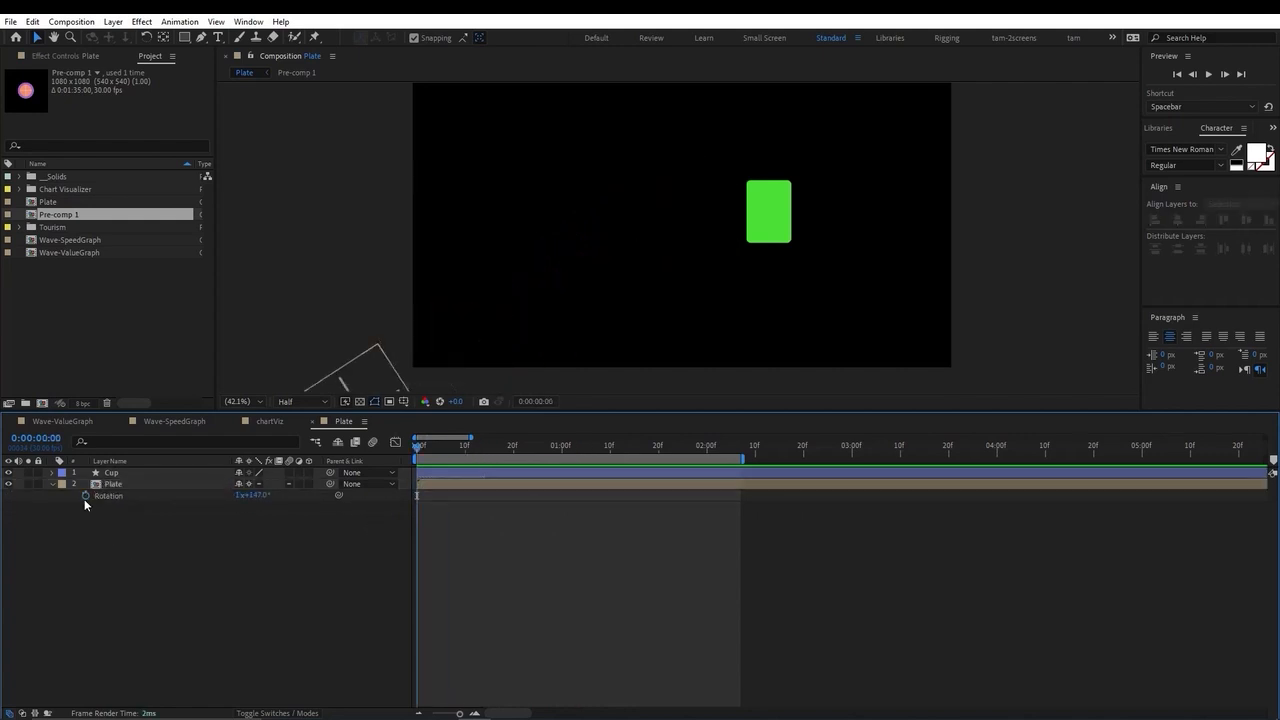
pyautogui.click(85, 496)
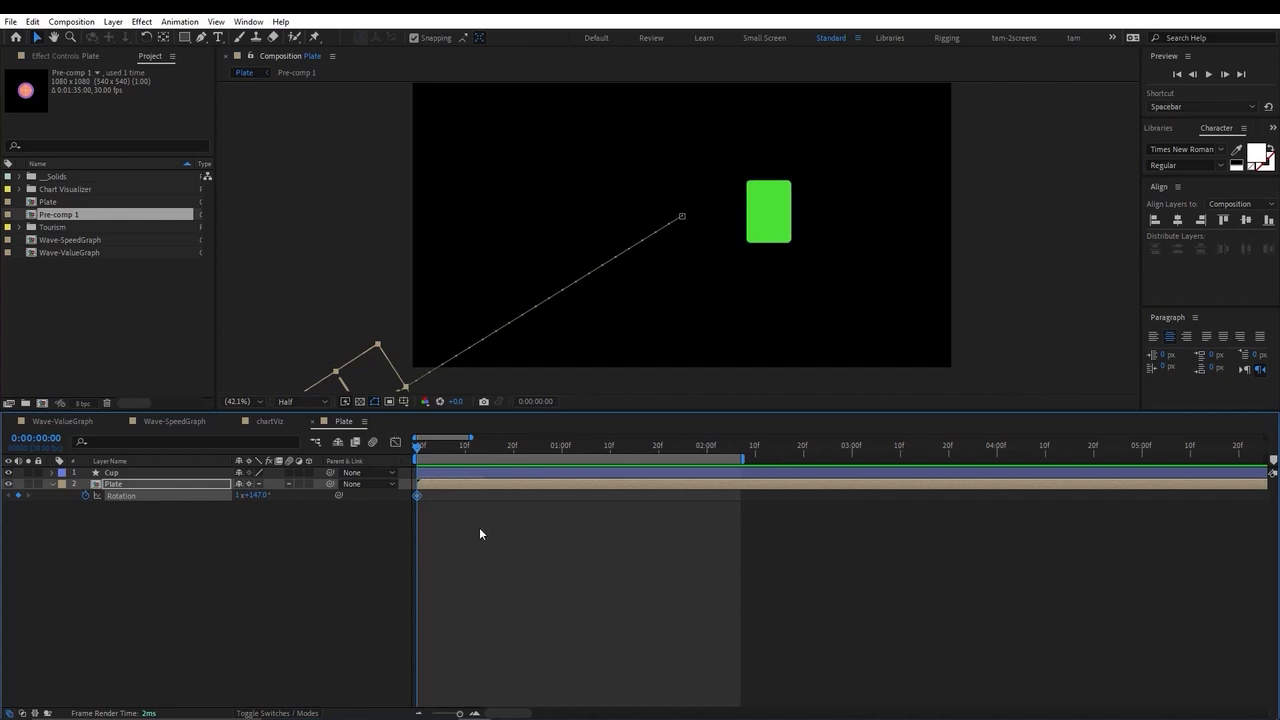
# - Show the Plate's position properties alongside Rotation, set Rotation to 2x+141° at frame 24, and preview the spin
pyautogui.moveTo(430, 449); pyautogui.dragTo(465, 449)
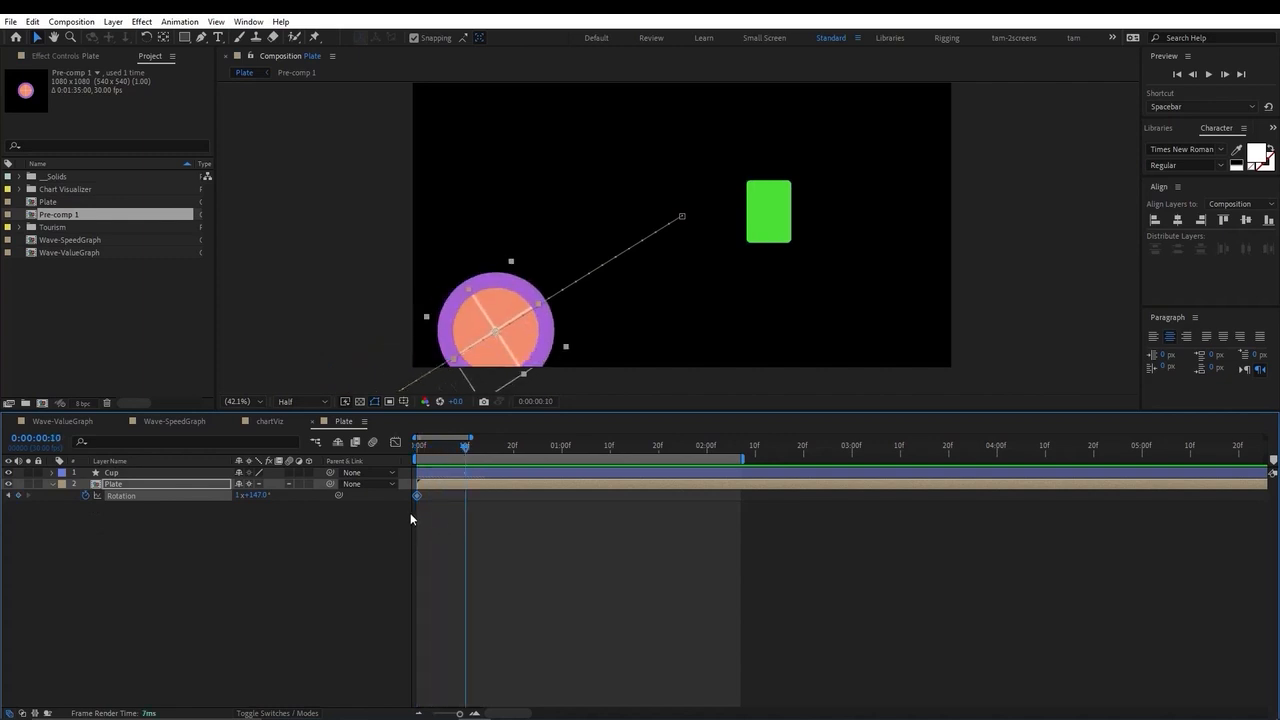
pyautogui.click(120, 485)
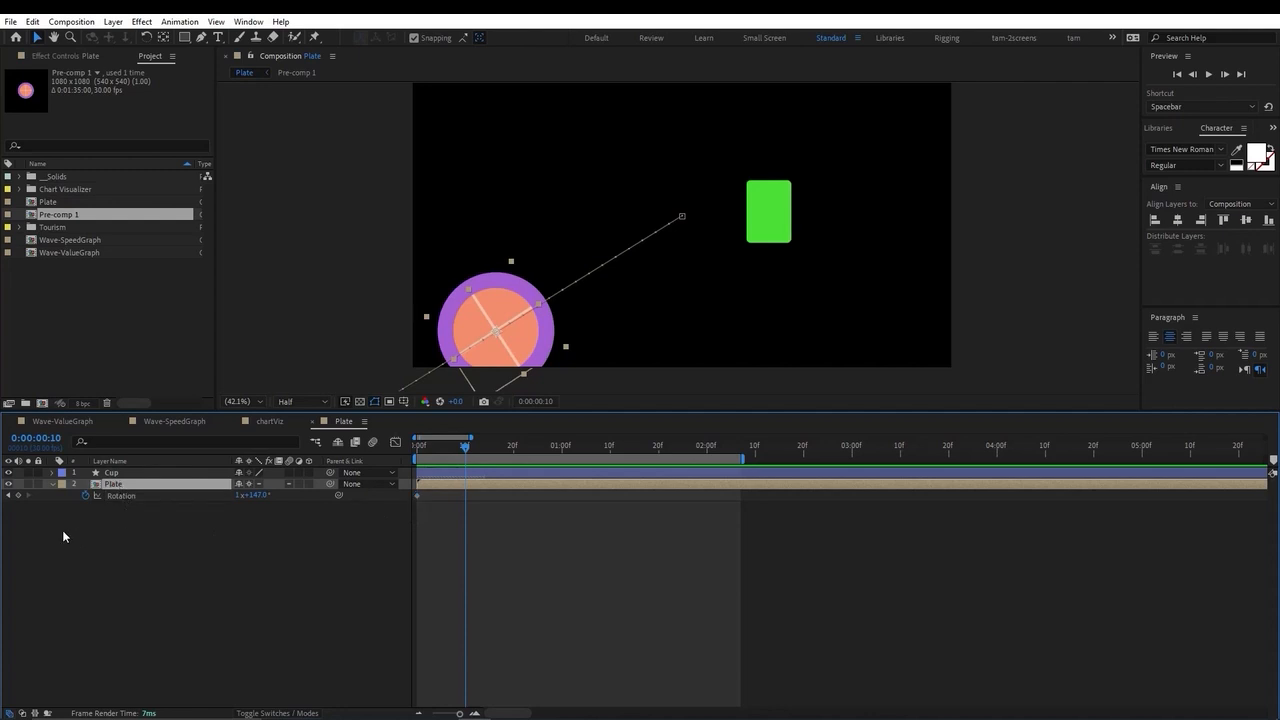
pyautogui.hotkey('shift', 'p')
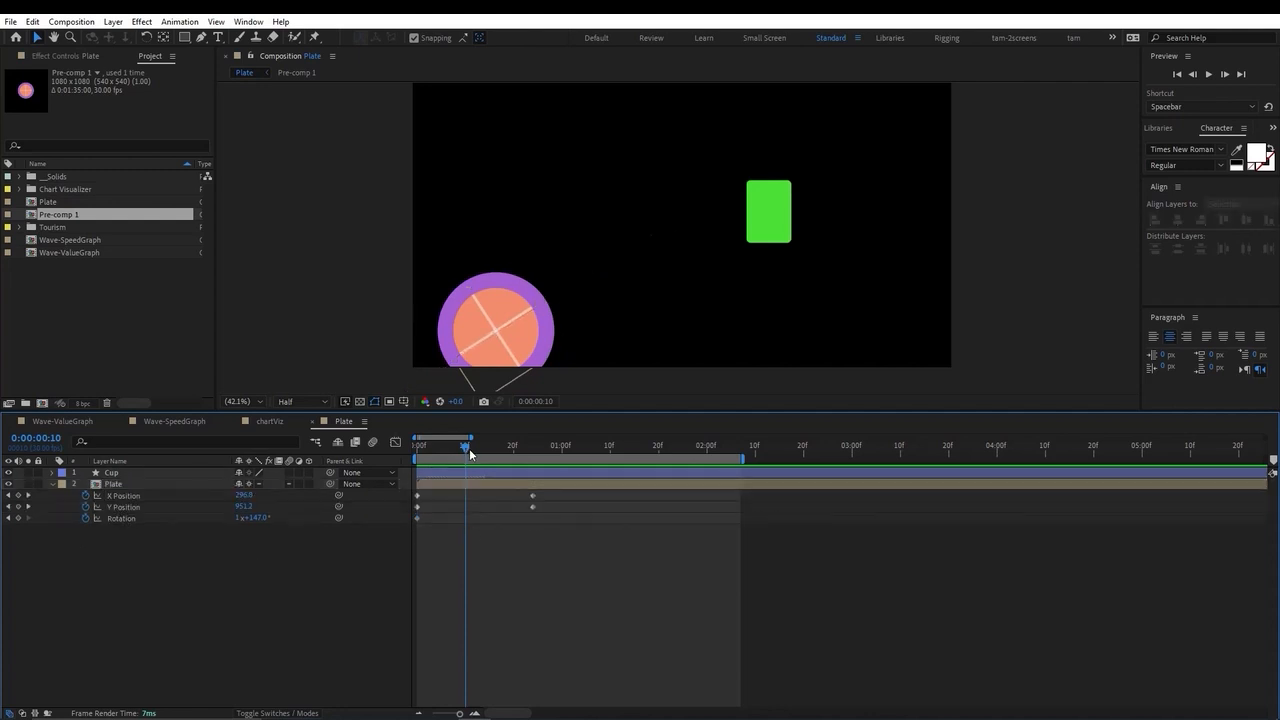
pyautogui.moveTo(466, 447); pyautogui.dragTo(523, 466)
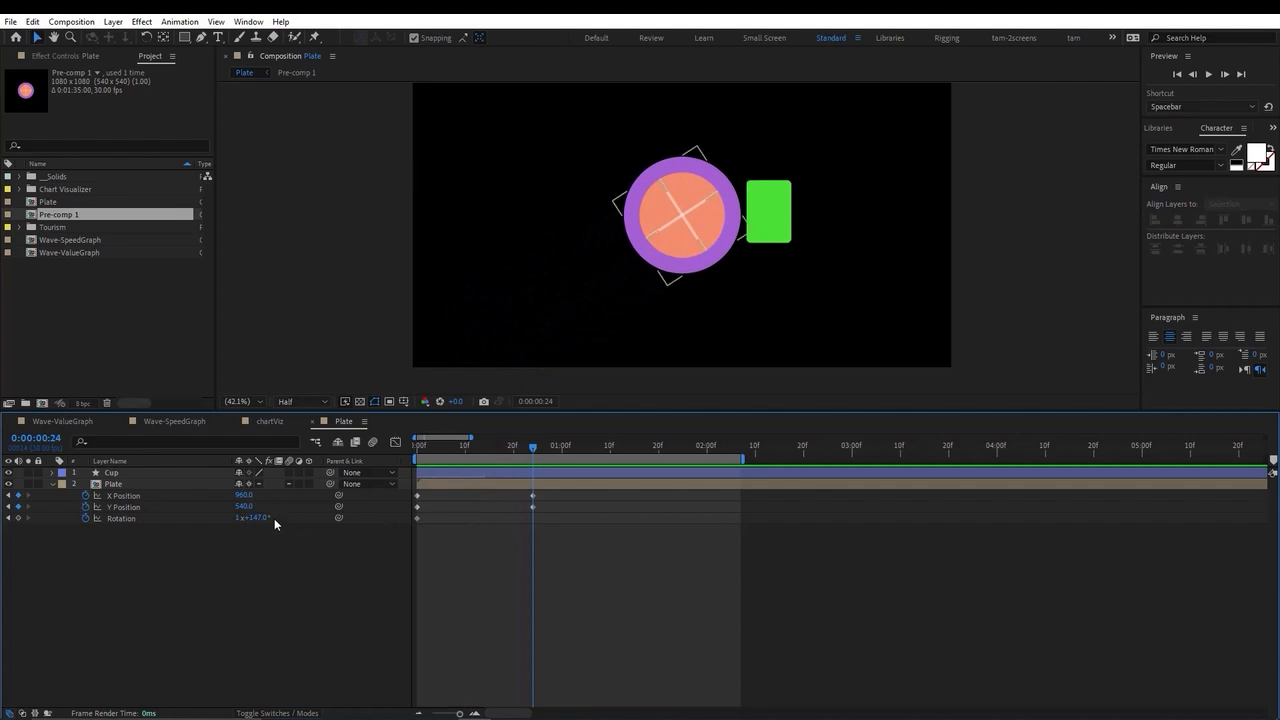
pyautogui.moveTo(252, 518); pyautogui.dragTo(474, 495)
pyautogui.click(540, 549)
pyautogui.moveTo(510, 456); pyautogui.dragTo(482, 459)
pyautogui.press('space')
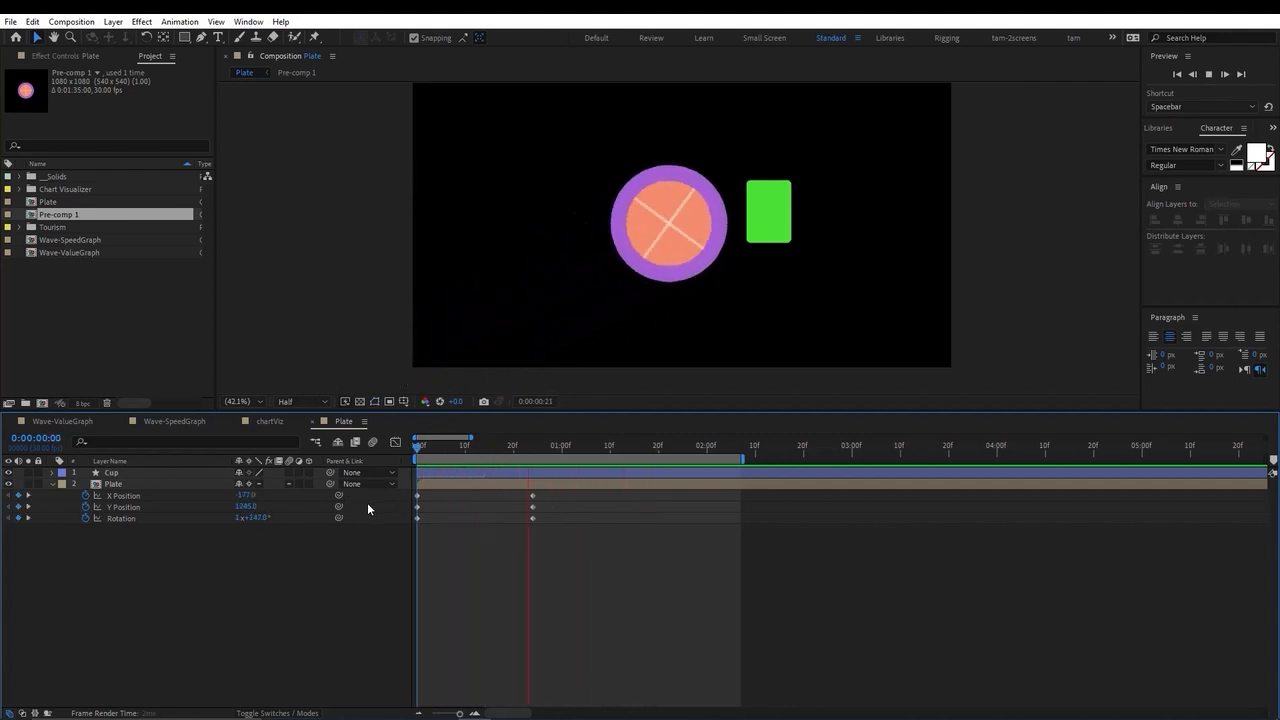
pyautogui.moveTo(576, 447)
pyautogui.mouseDown()
pyautogui.moveTo(517, 448)
pyautogui.moveTo(564, 473)
pyautogui.moveTo(495, 451)
pyautogui.moveTo(537, 454)
pyautogui.mouseUp()
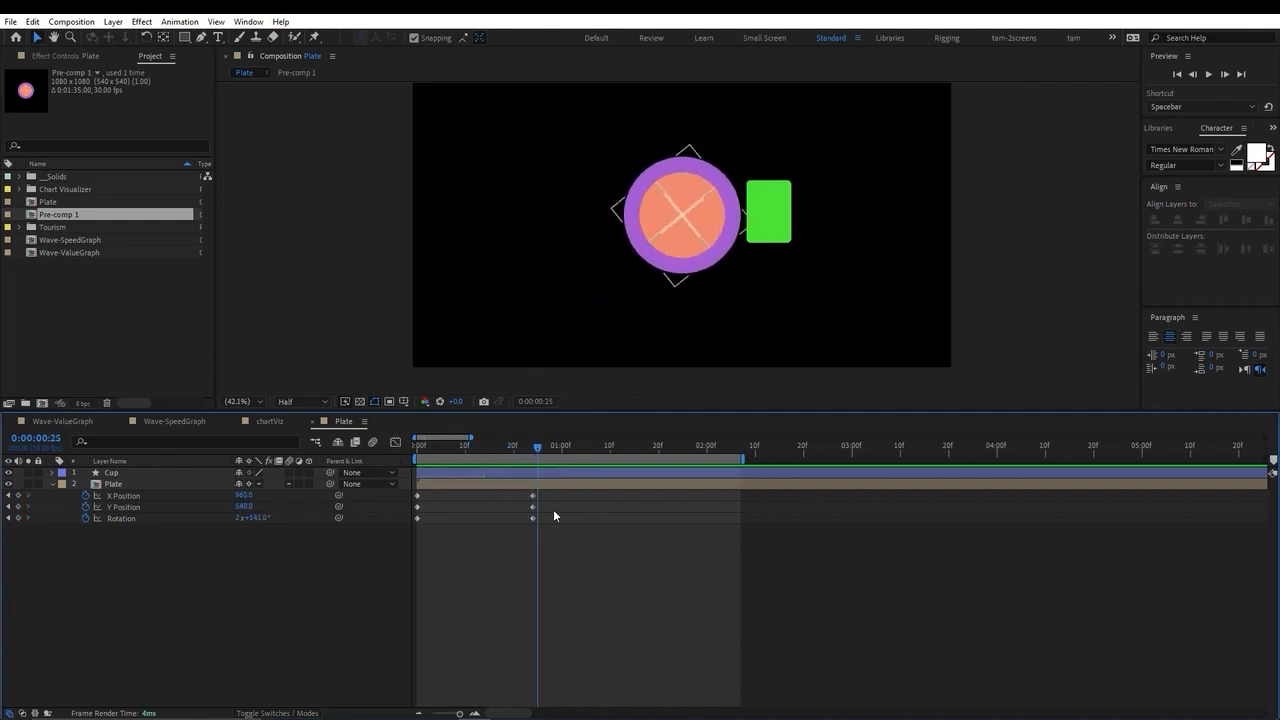
# - Add a Scale keyframe to the Cup layer and shift it to about 1 second 7 frames
pyautogui.click(546, 472)
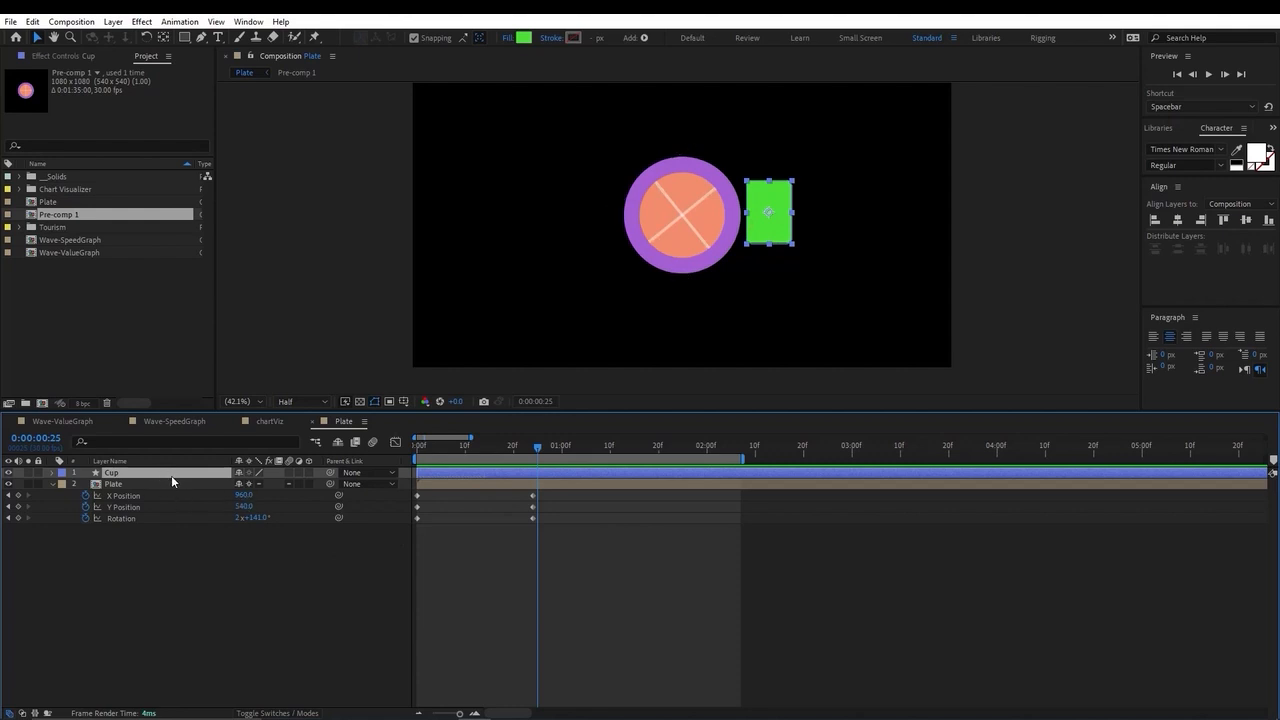
pyautogui.press('s')
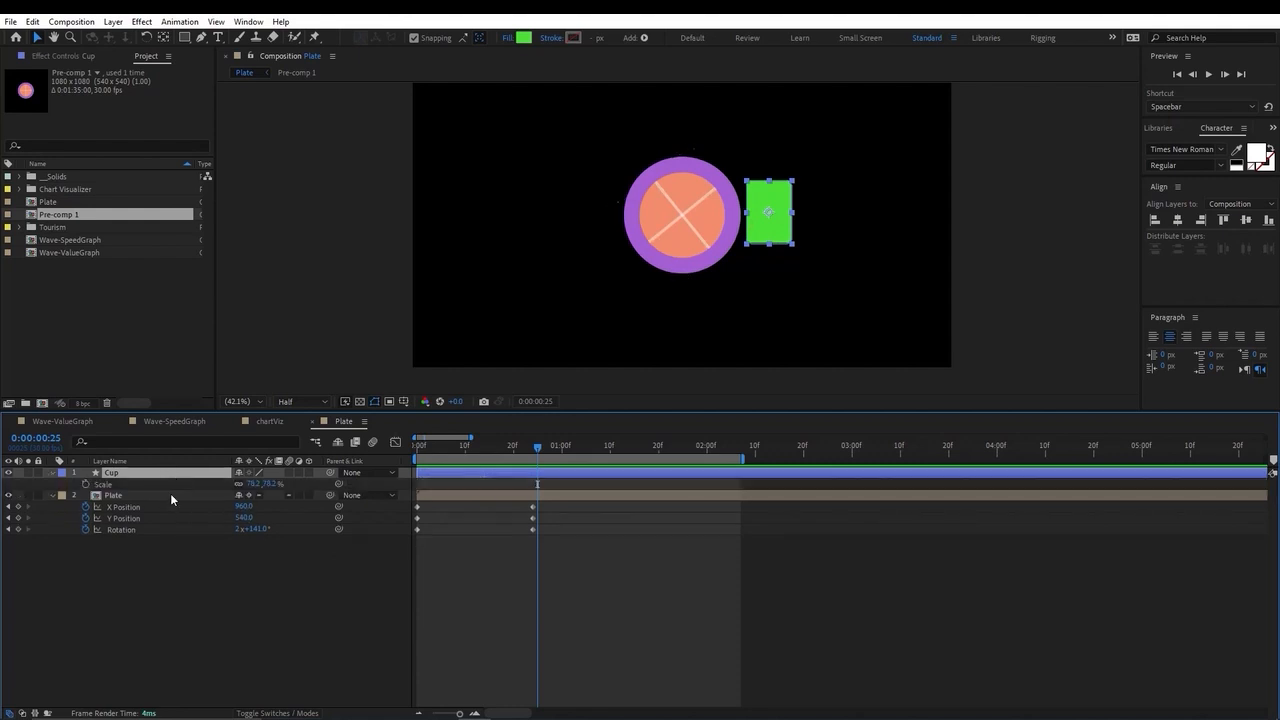
pyautogui.click(85, 484)
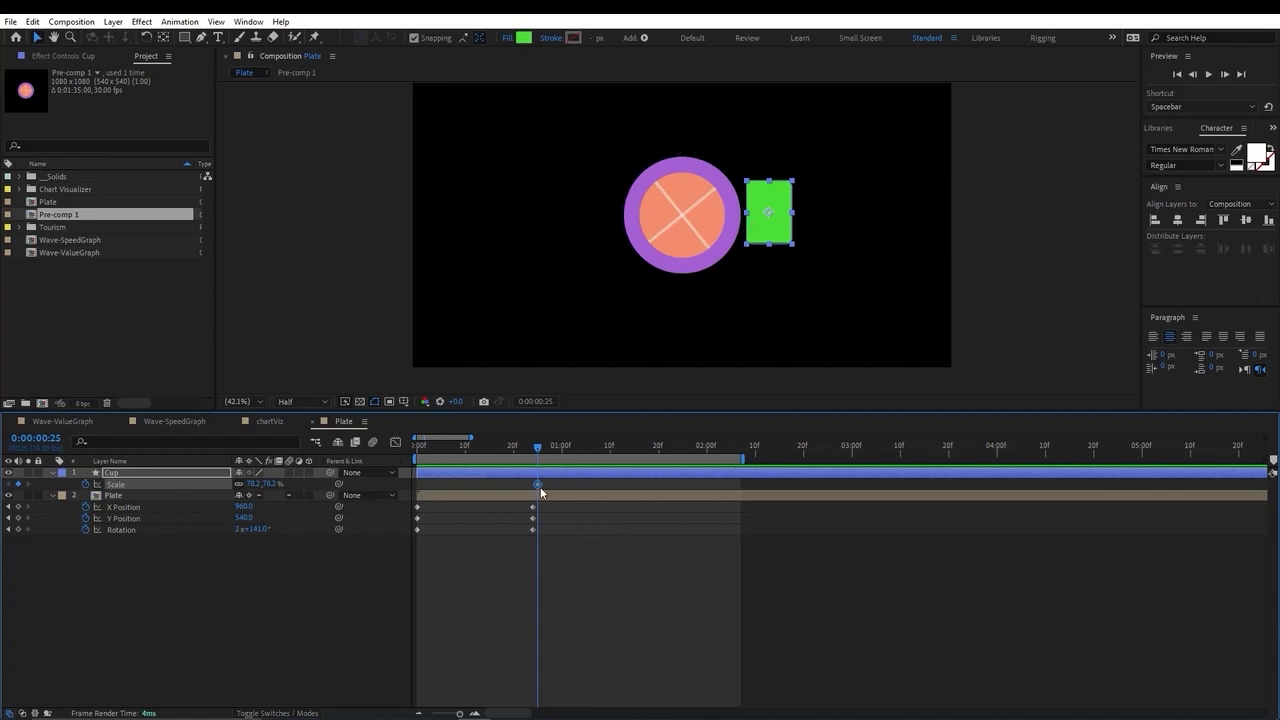
pyautogui.moveTo(542, 485); pyautogui.dragTo(595, 486)
# - Set the Cup layer's Scale to 0% at frame 25 so it grows from nothing
pyautogui.click(258, 484)
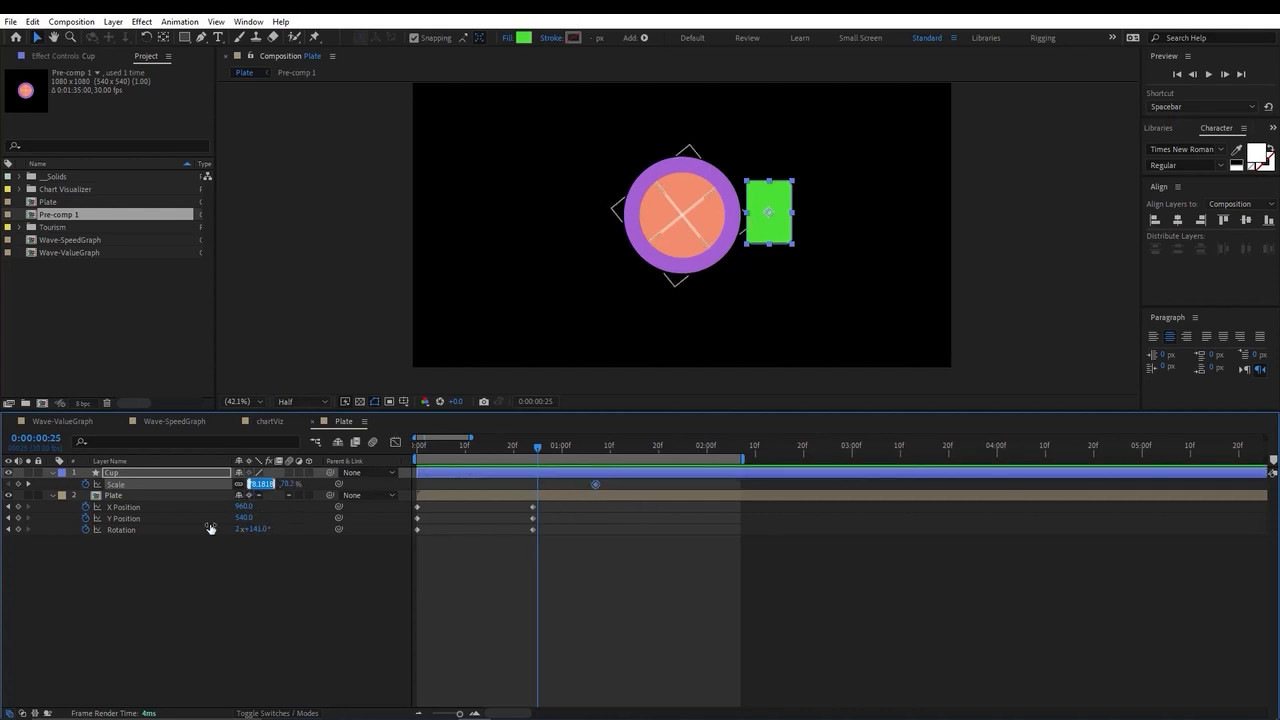
pyautogui.write('0')
pyautogui.press('Return')
pyautogui.click(519, 593)
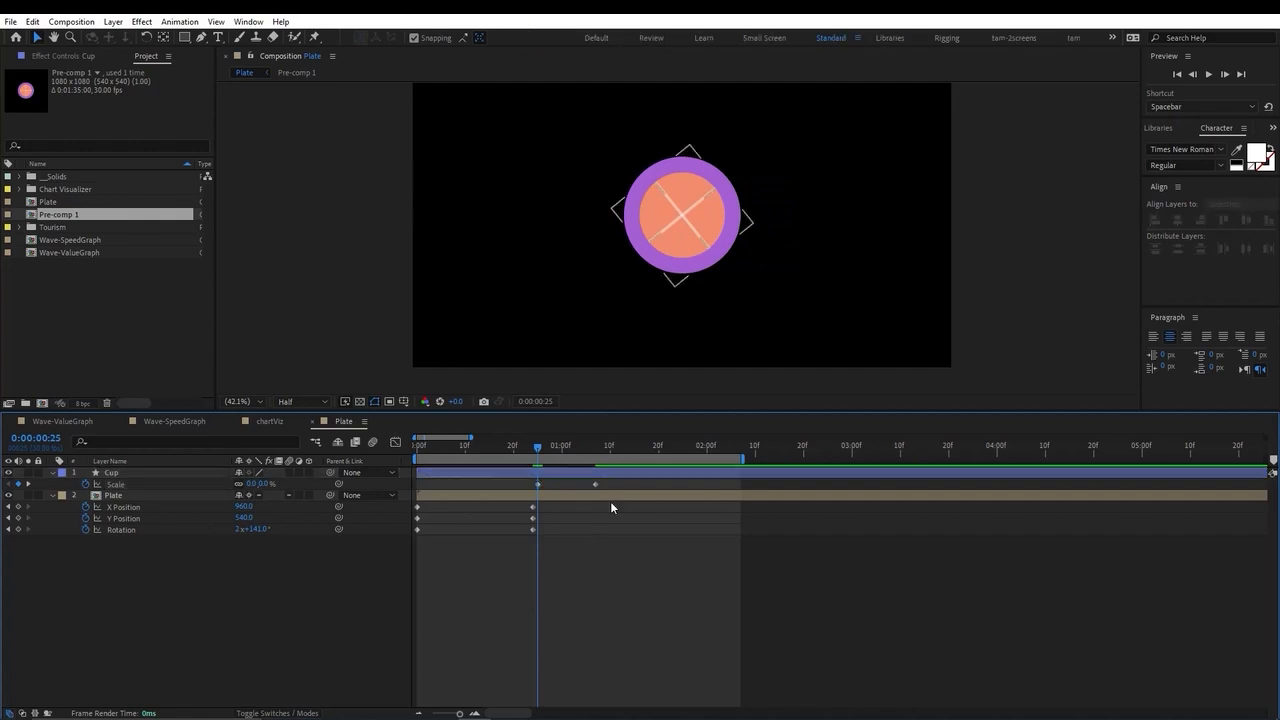
# - Play back the combined plate and cup animation several times to judge the linear motion
pyautogui.press('space')
pyautogui.press('space')
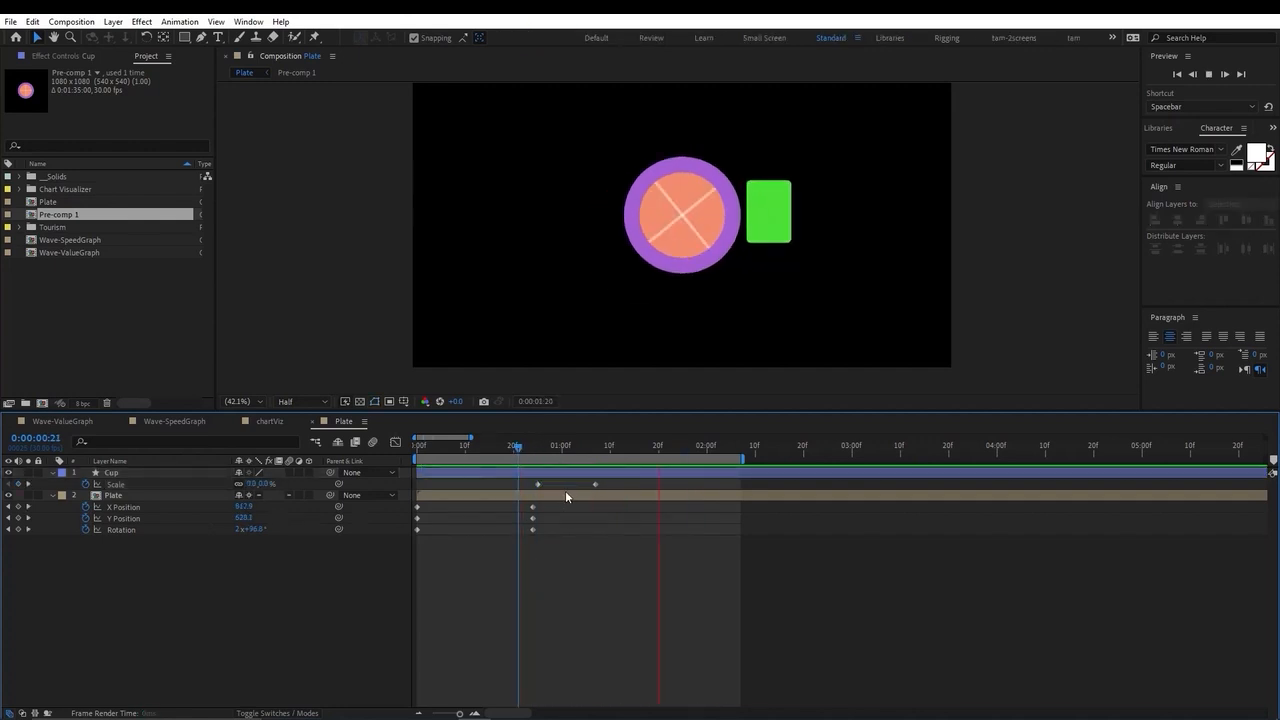
pyautogui.press('space')
pyautogui.press('space')
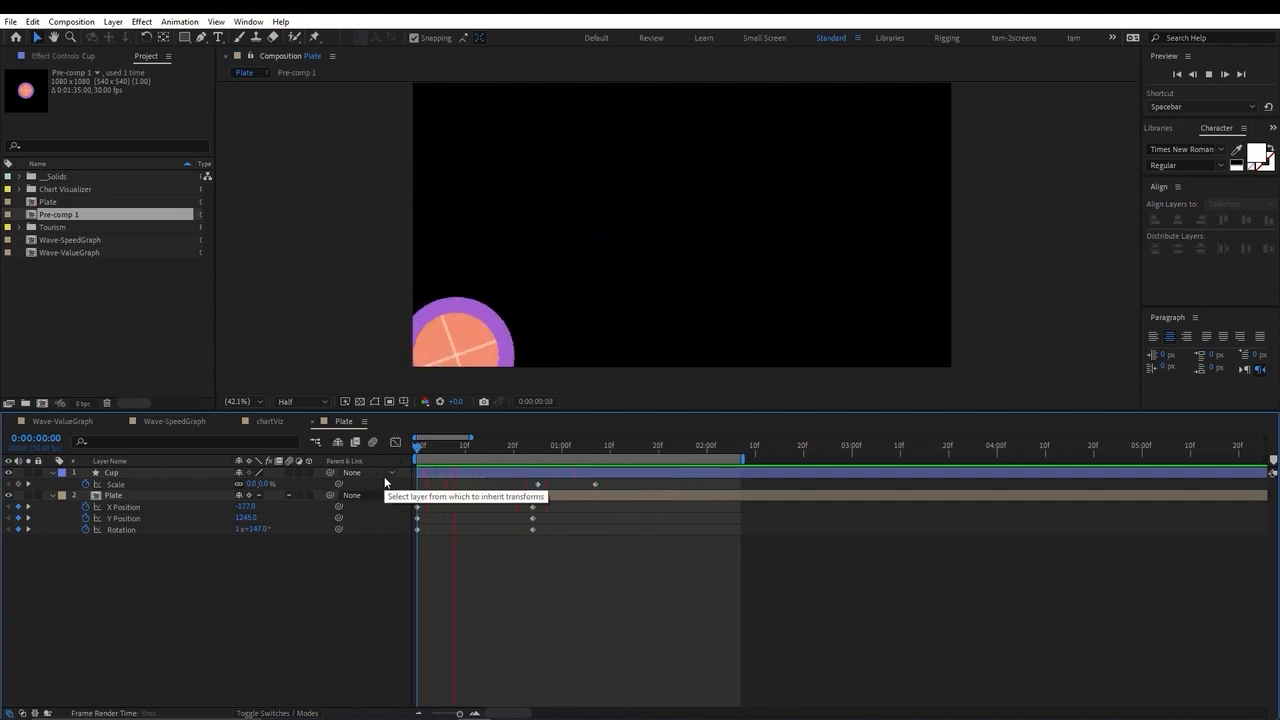
pyautogui.press('space')
pyautogui.click(553, 537)
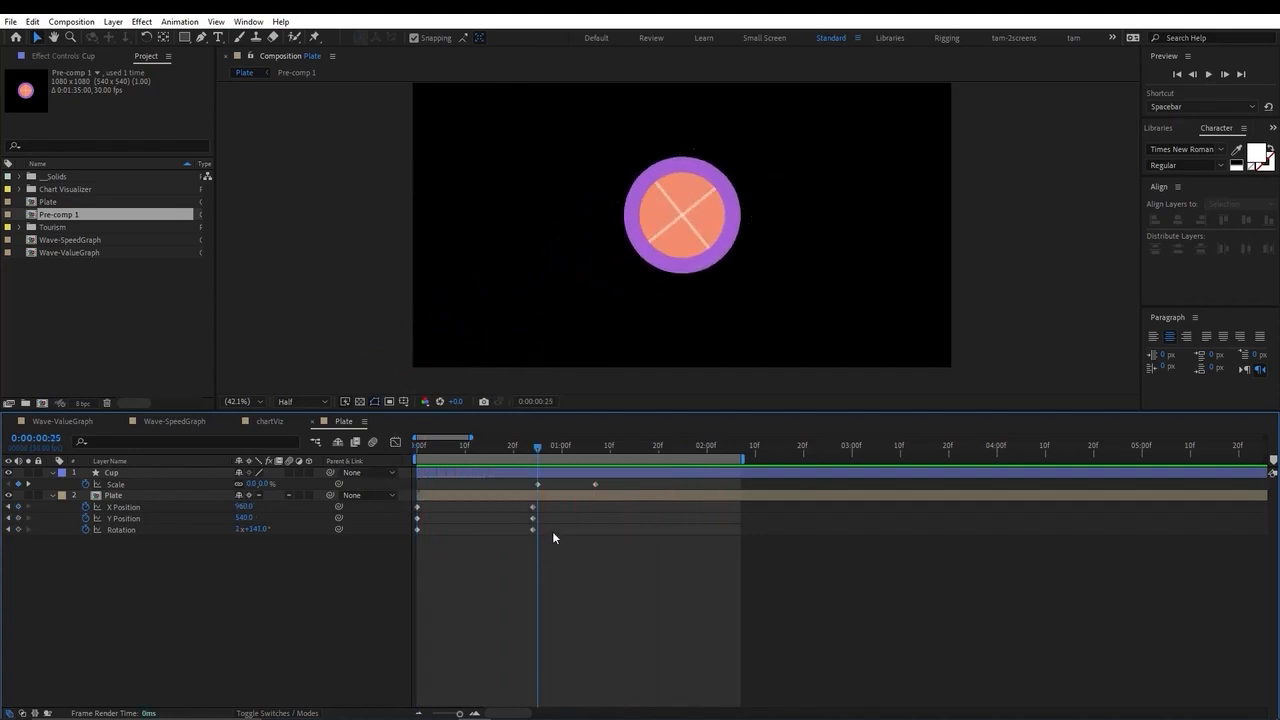
pyautogui.press('space')
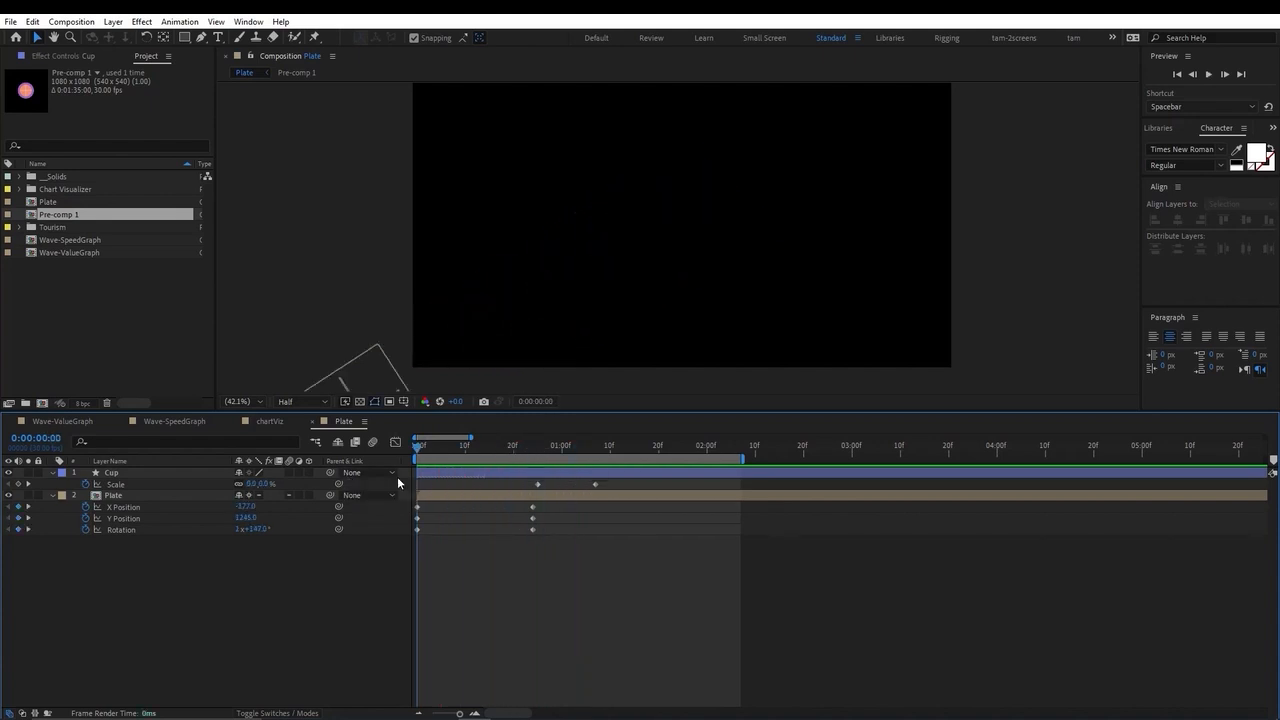
# - Apply Easy Ease to all of the Plate layer's X Position, Y Position and Rotation keyframes
pyautogui.moveTo(512, 446); pyautogui.dragTo(532, 446)
pyautogui.moveTo(622, 577); pyautogui.dragTo(389, 508)
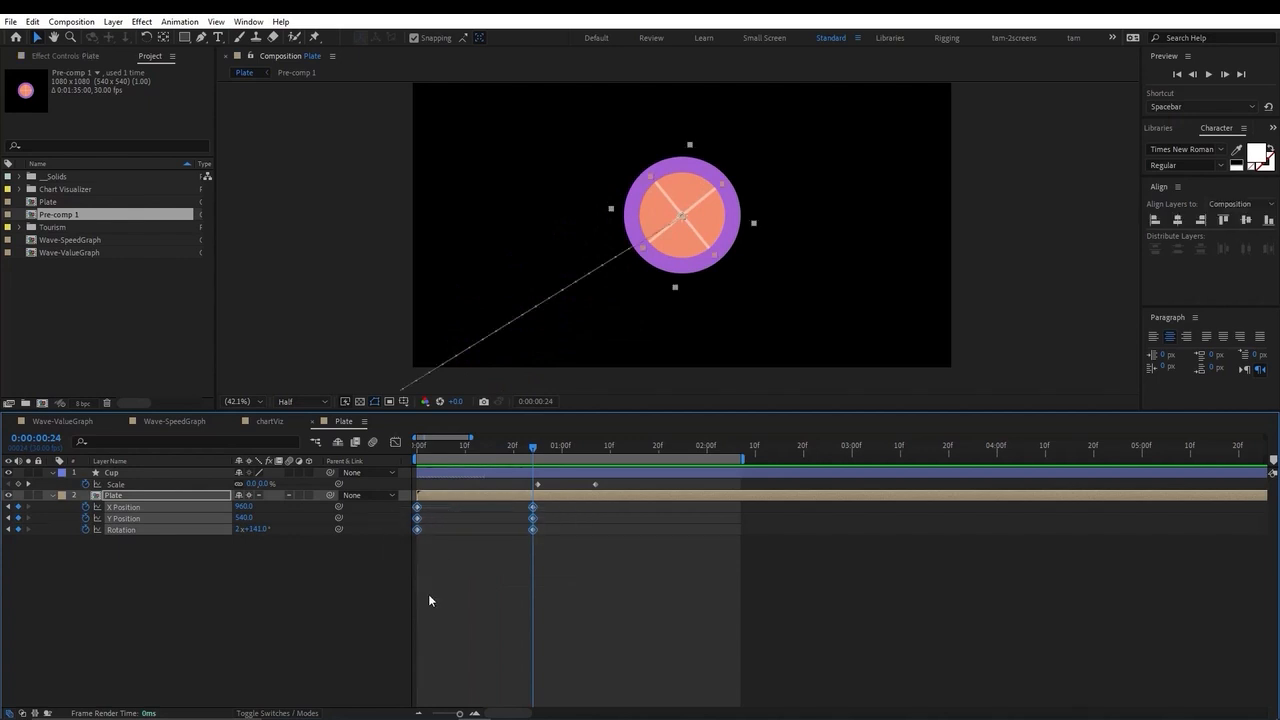
pyautogui.press('F9')
pyautogui.click(484, 568)
# - Play back the eased plate animation and scrub to frame 16 to examine its motion
pyautogui.press('space')
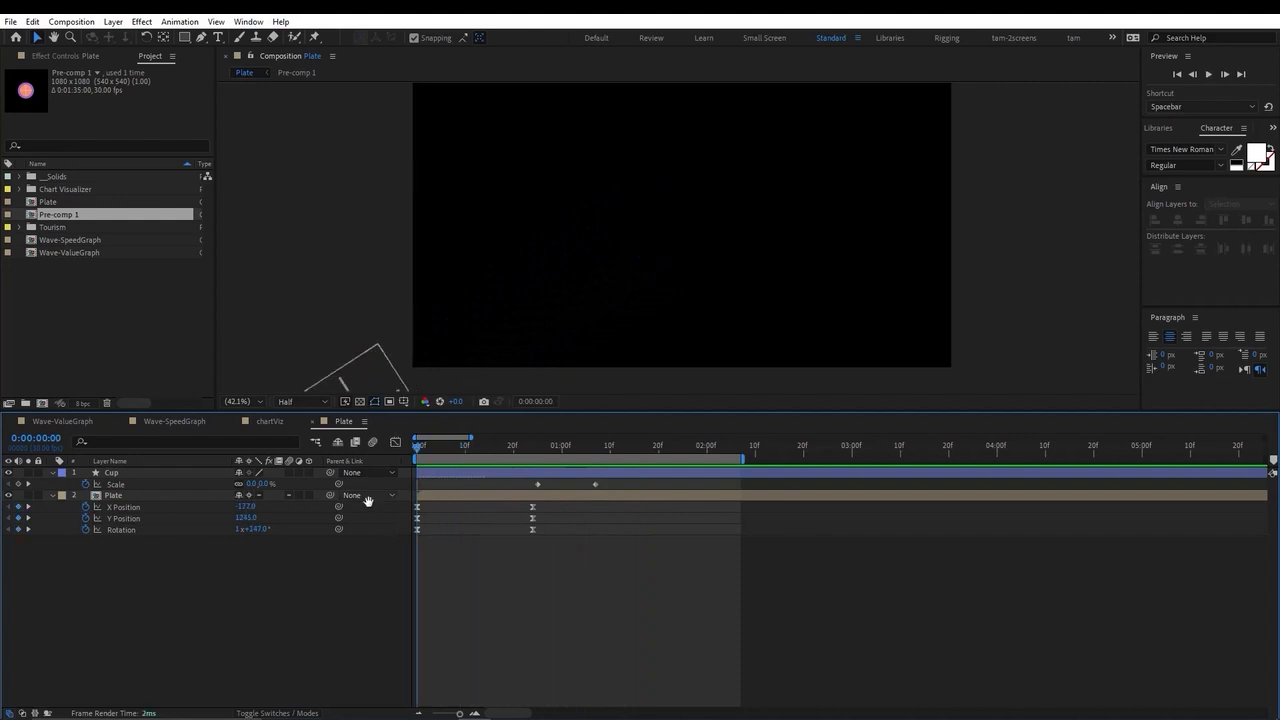
pyautogui.press('space')
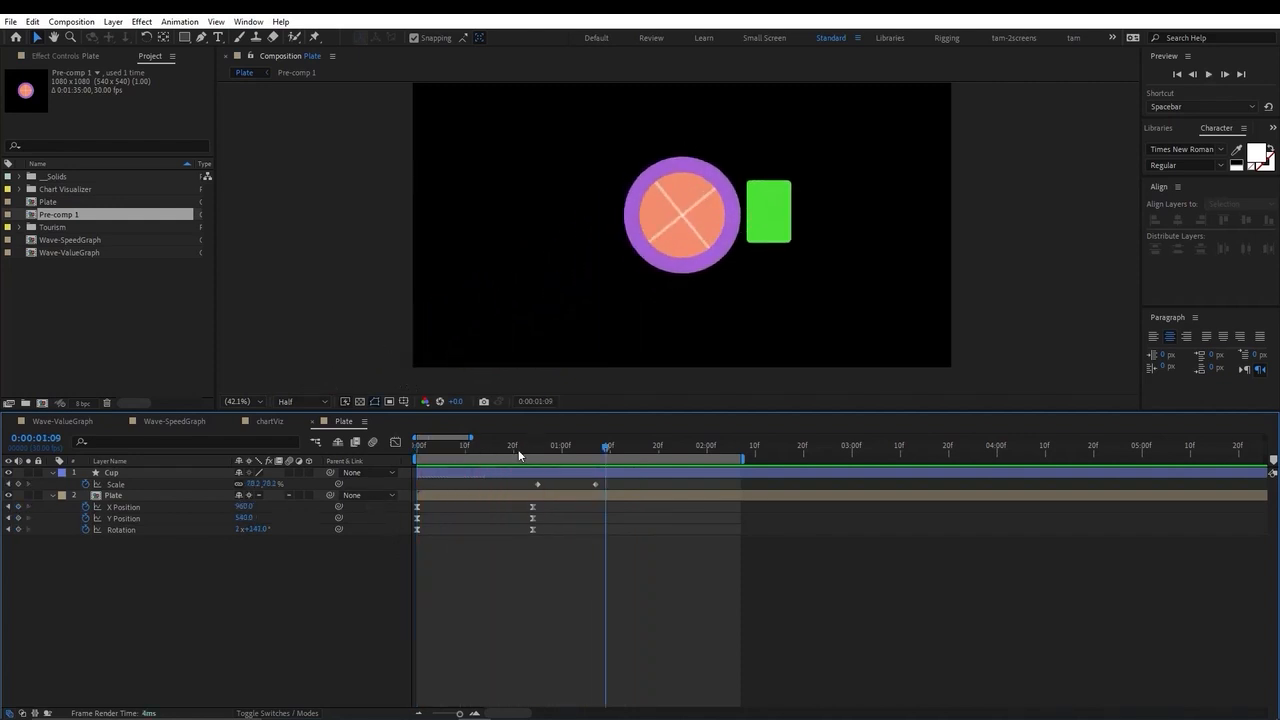
pyautogui.press('space')
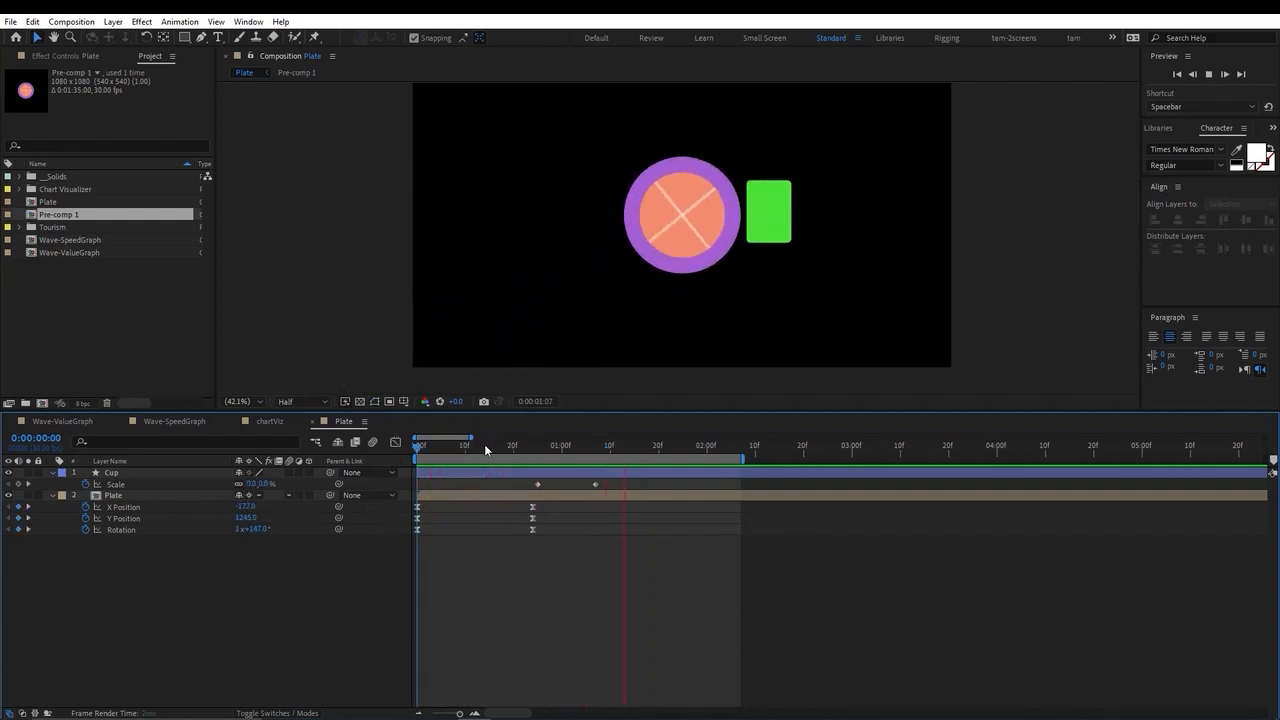
pyautogui.moveTo(484, 444)
pyautogui.mouseDown()
pyautogui.moveTo(448, 449)
pyautogui.moveTo(494, 447)
pyautogui.mouseUp()
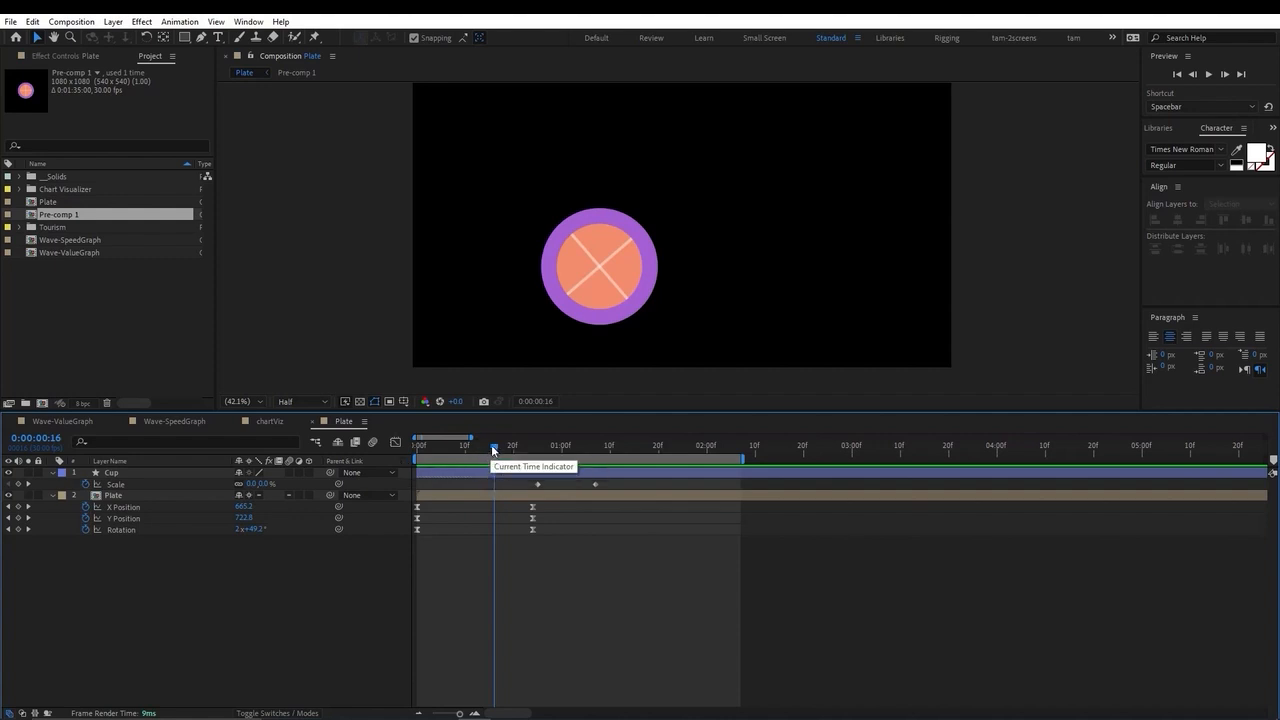
# - Scrub the Plate animation to frame 25 and show its X Position and Y Position curves in the Graph Editor
pyautogui.moveTo(491, 444); pyautogui.dragTo(532, 454)
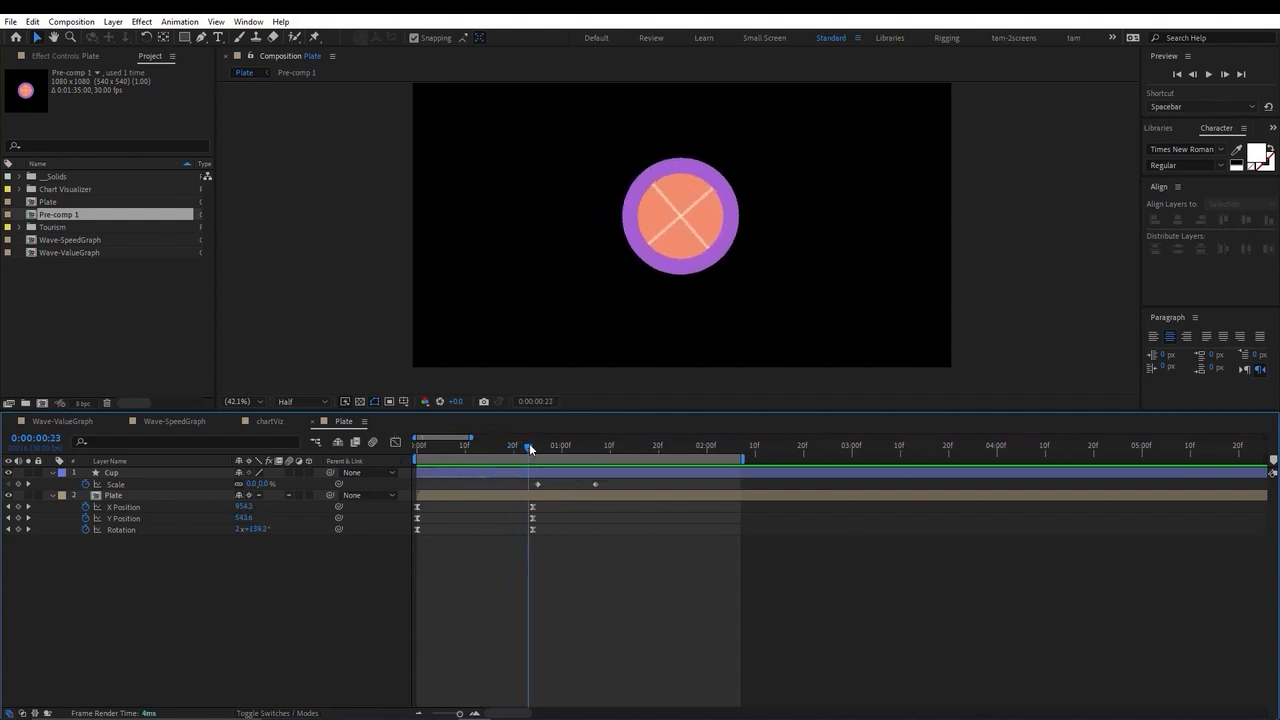
pyautogui.click(506, 498)
pyautogui.moveTo(524, 447); pyautogui.dragTo(537, 447)
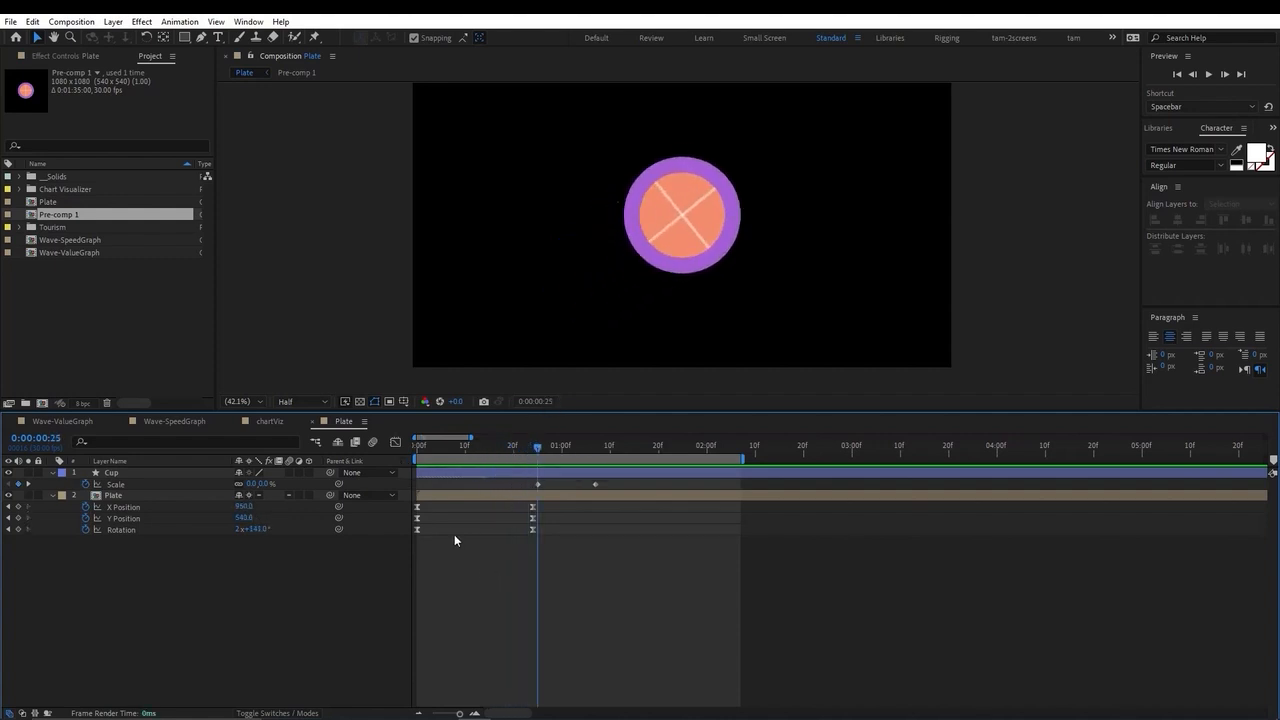
pyautogui.click(118, 508)
pyautogui.keyDown('shift'); pyautogui.click(133, 519); pyautogui.keyUp('shift')
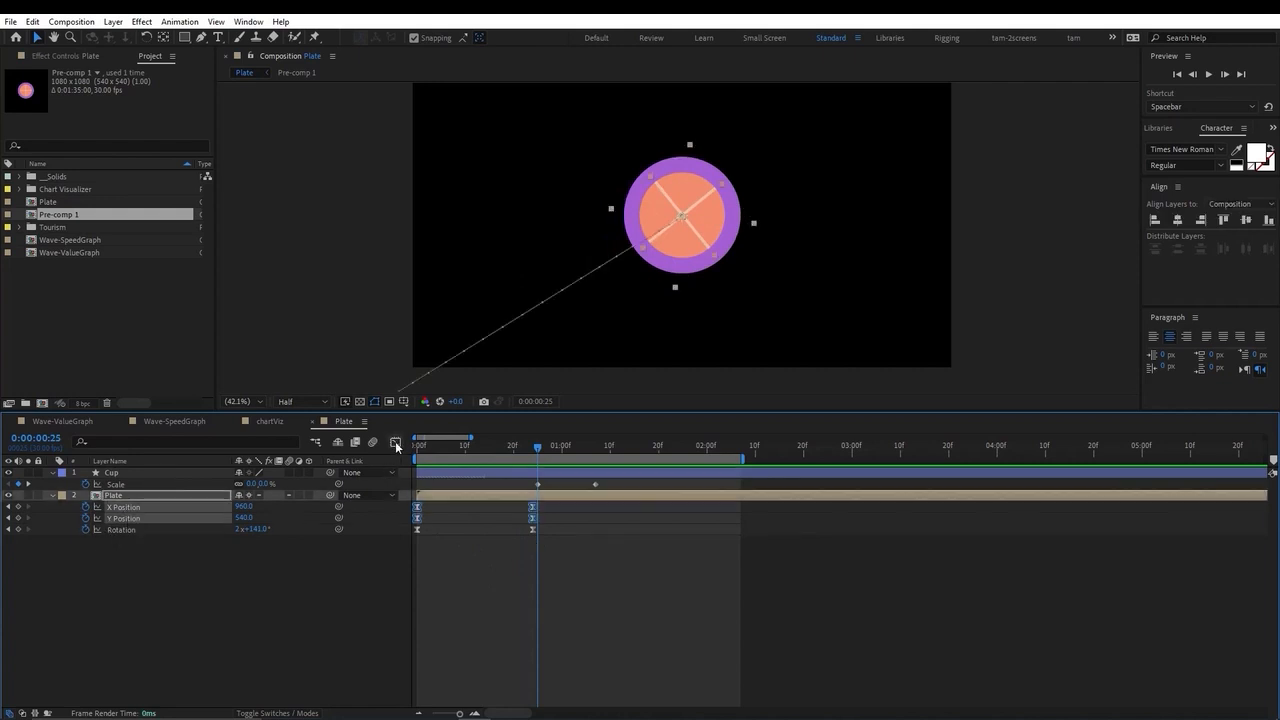
pyautogui.click(396, 443)
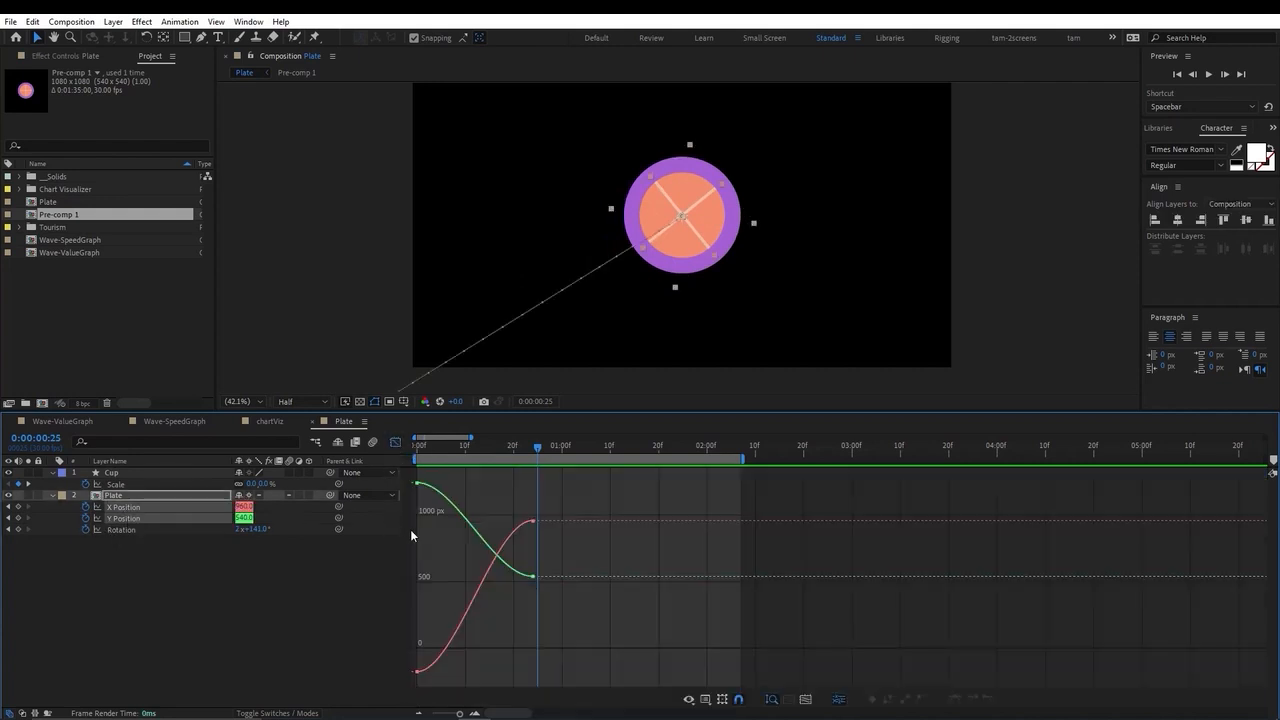
pyautogui.press('=')
pyautogui.moveTo(438, 441); pyautogui.dragTo(418, 444)
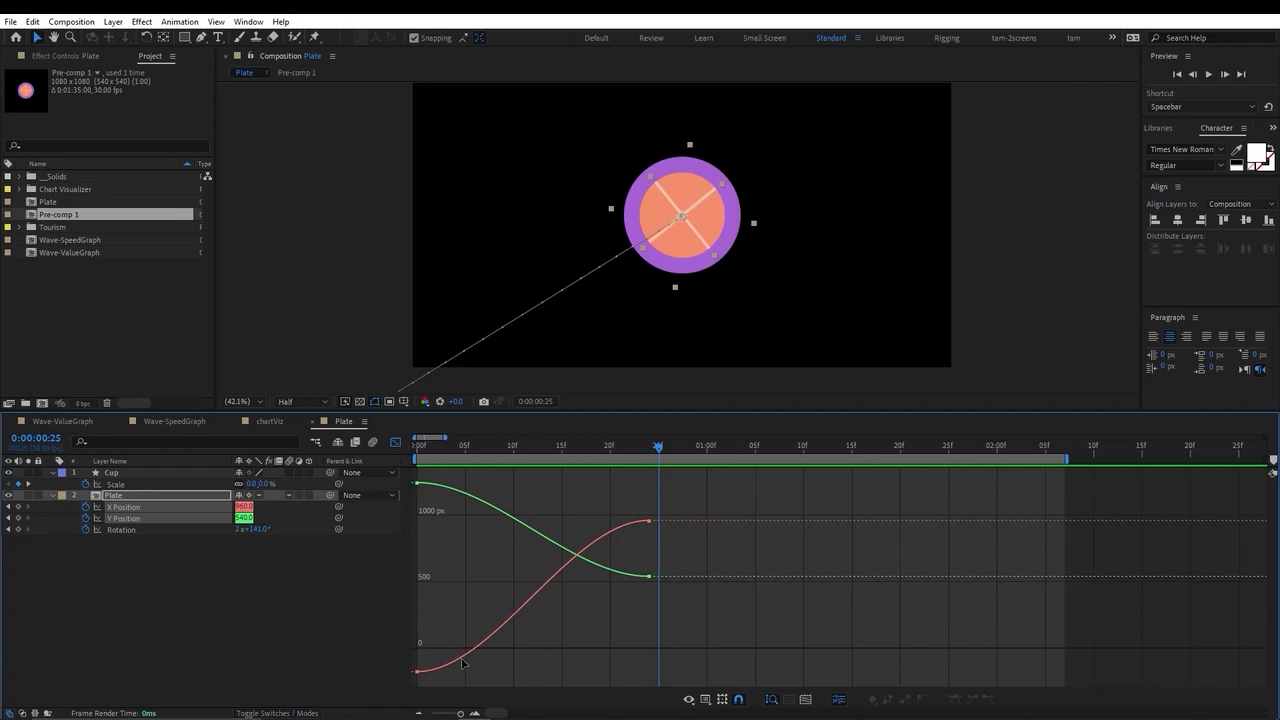
# - Lengthen the incoming ease handles of the Plate's final X Position and Y Position keyframes back to about frame 6
pyautogui.moveTo(734, 616); pyautogui.dragTo(640, 510)
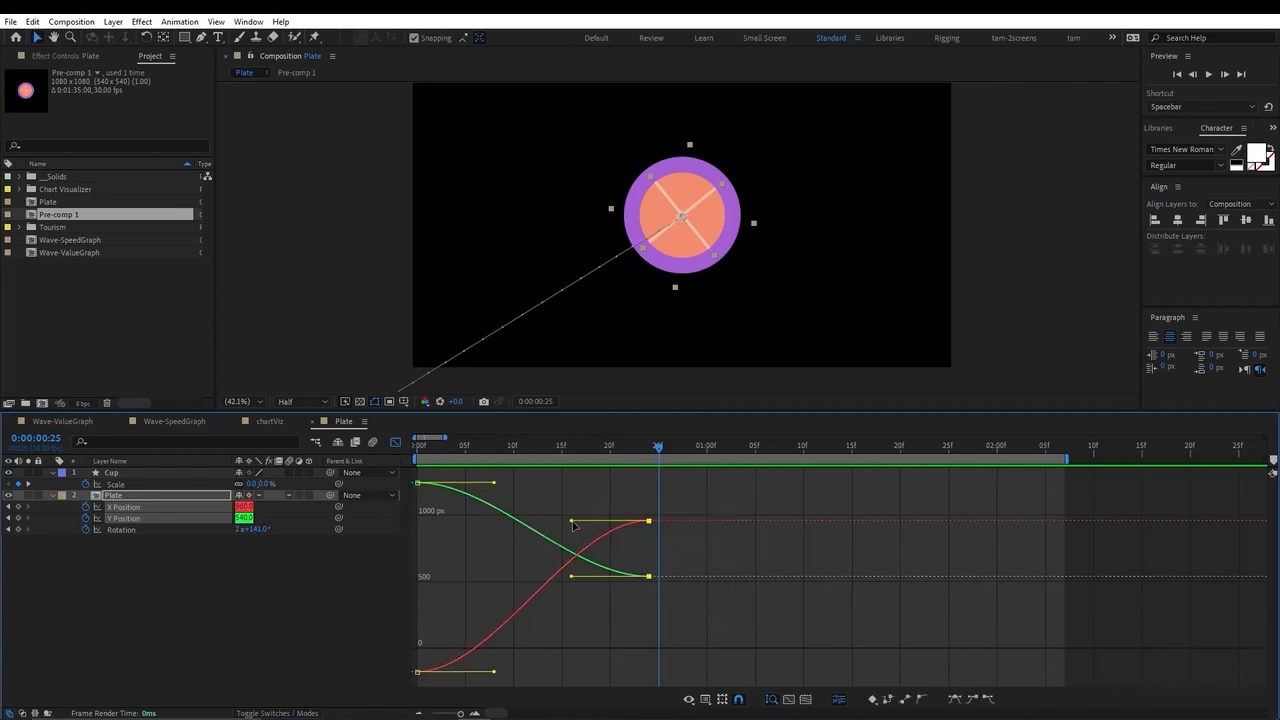
pyautogui.moveTo(573, 524); pyautogui.dragTo(486, 521)
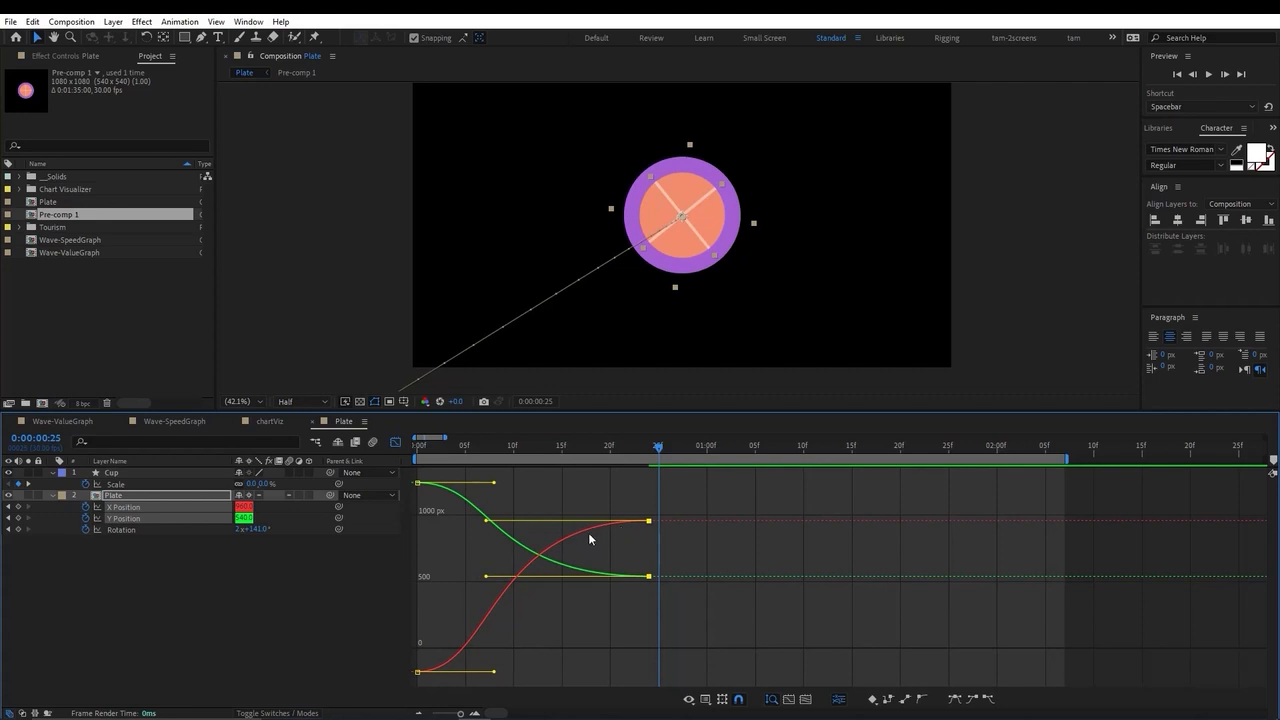
pyautogui.moveTo(488, 522); pyautogui.dragTo(482, 524)
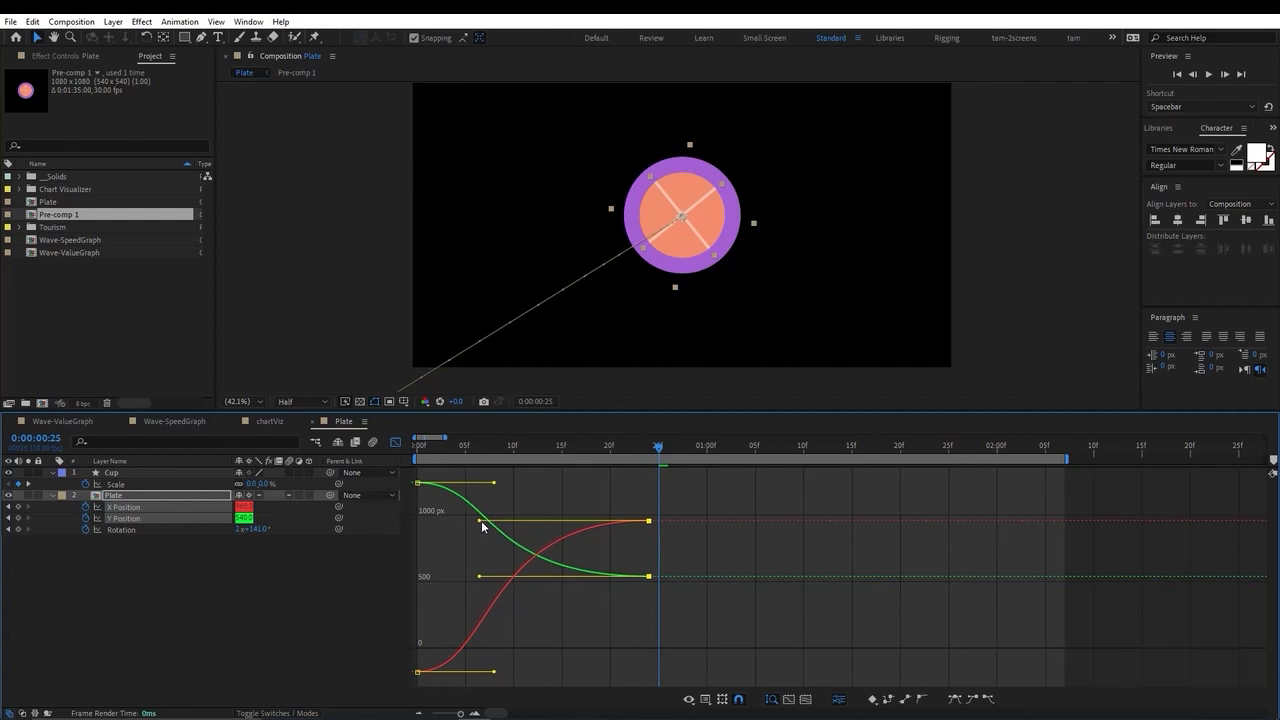
# - Return to the keyframe view, play back the Plate's slide-in from the start and scrub to frame 24
pyautogui.click(396, 441)
pyautogui.click(628, 600)
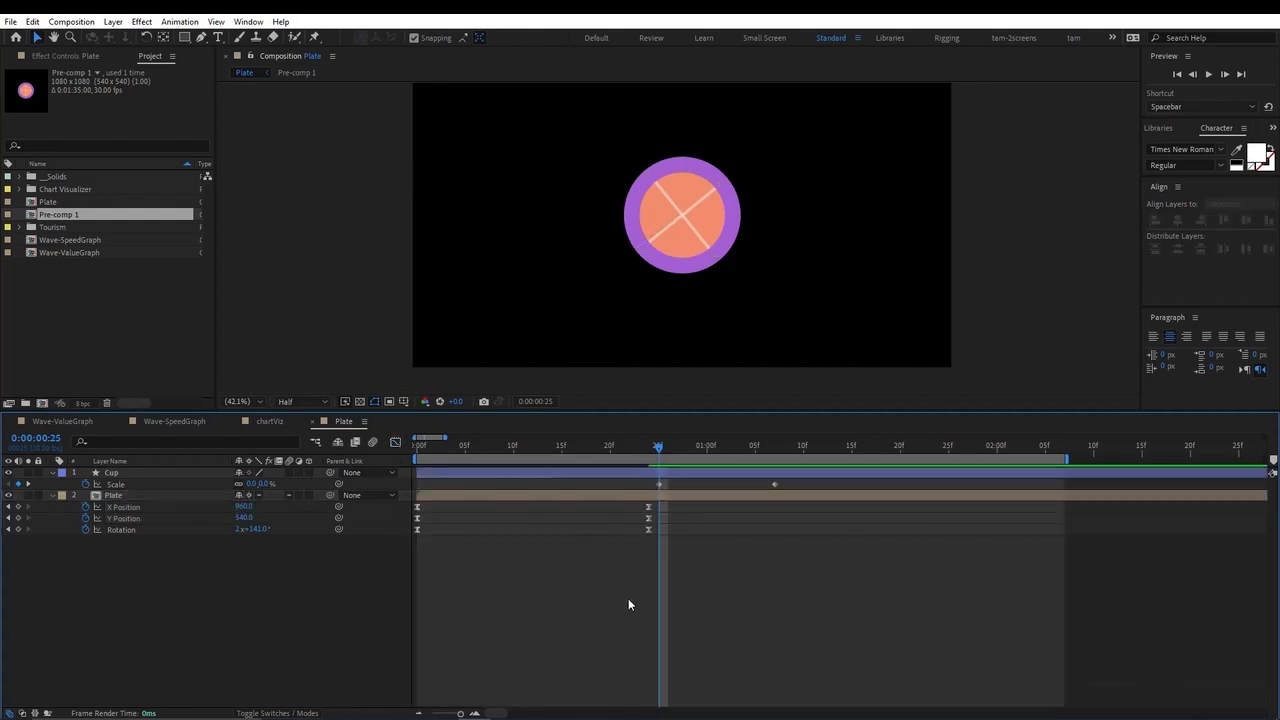
pyautogui.press('-')
pyautogui.press('Home')
pyautogui.press('space')
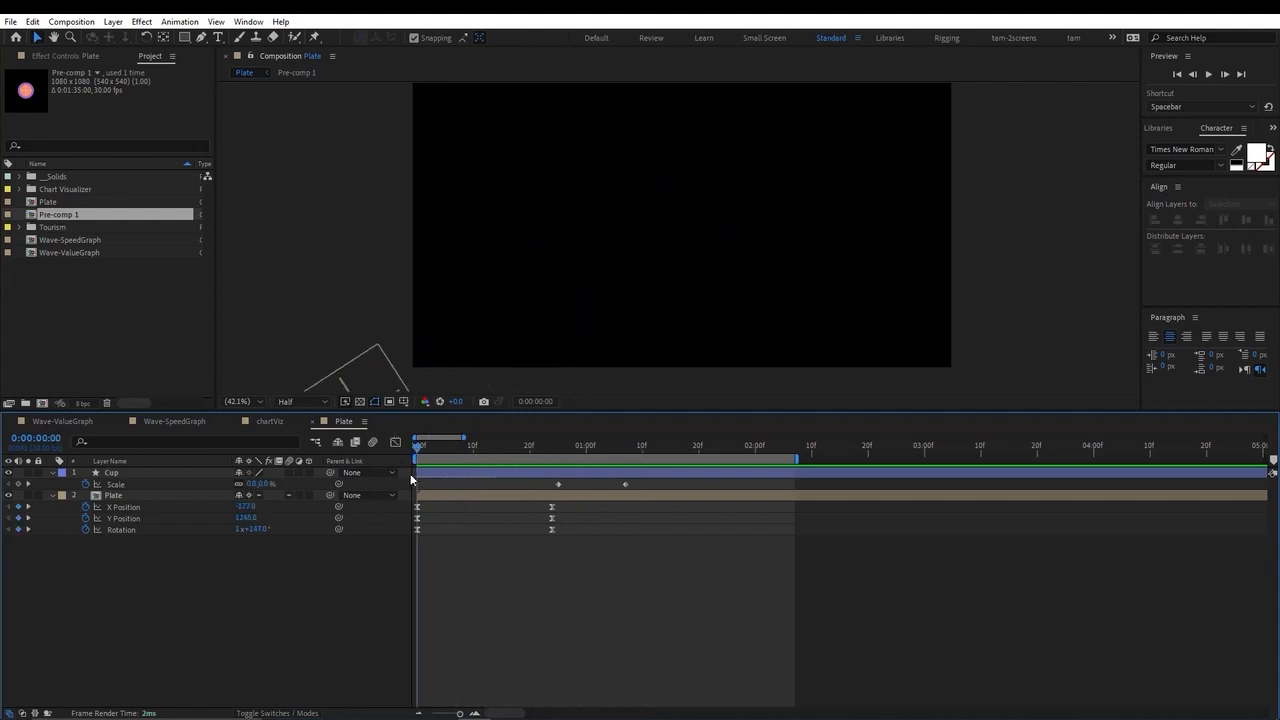
pyautogui.moveTo(514, 443); pyautogui.dragTo(551, 447)
# - In the Graph Editor, lengthen the incoming ease handle of the Plate's final Rotation keyframe back to about frame 6
pyautogui.click(120, 529)
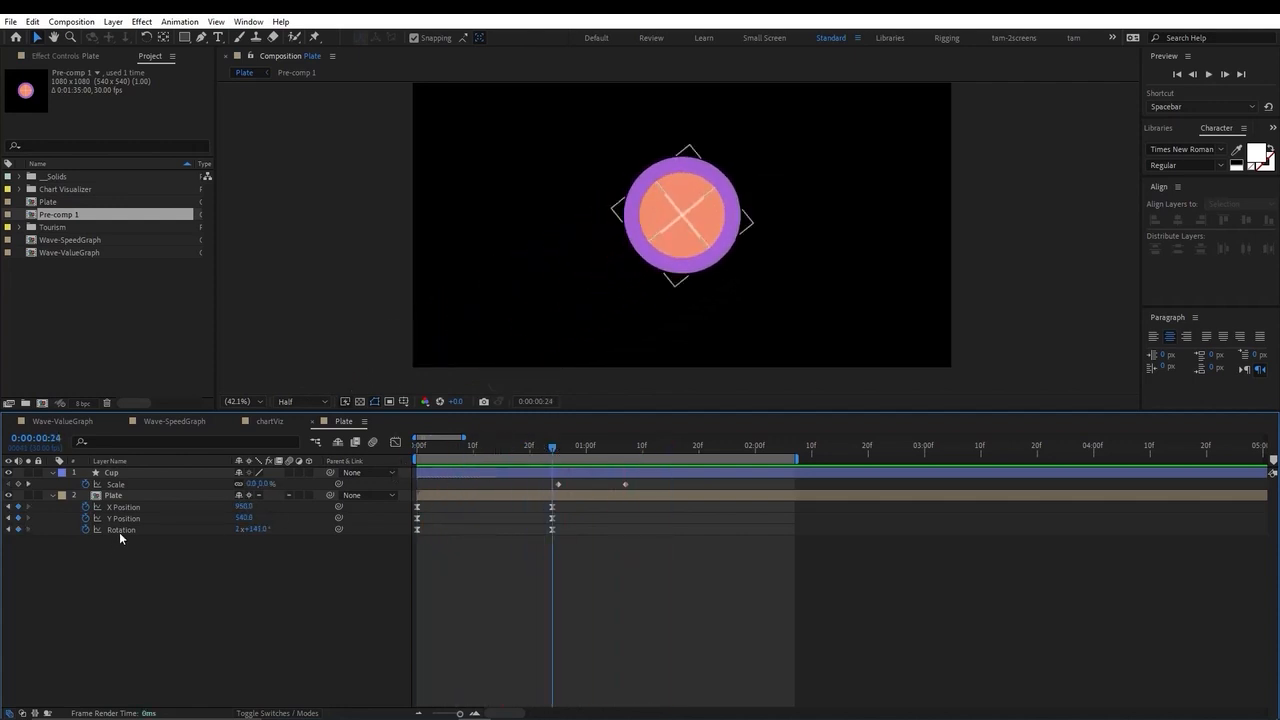
pyautogui.click(396, 443)
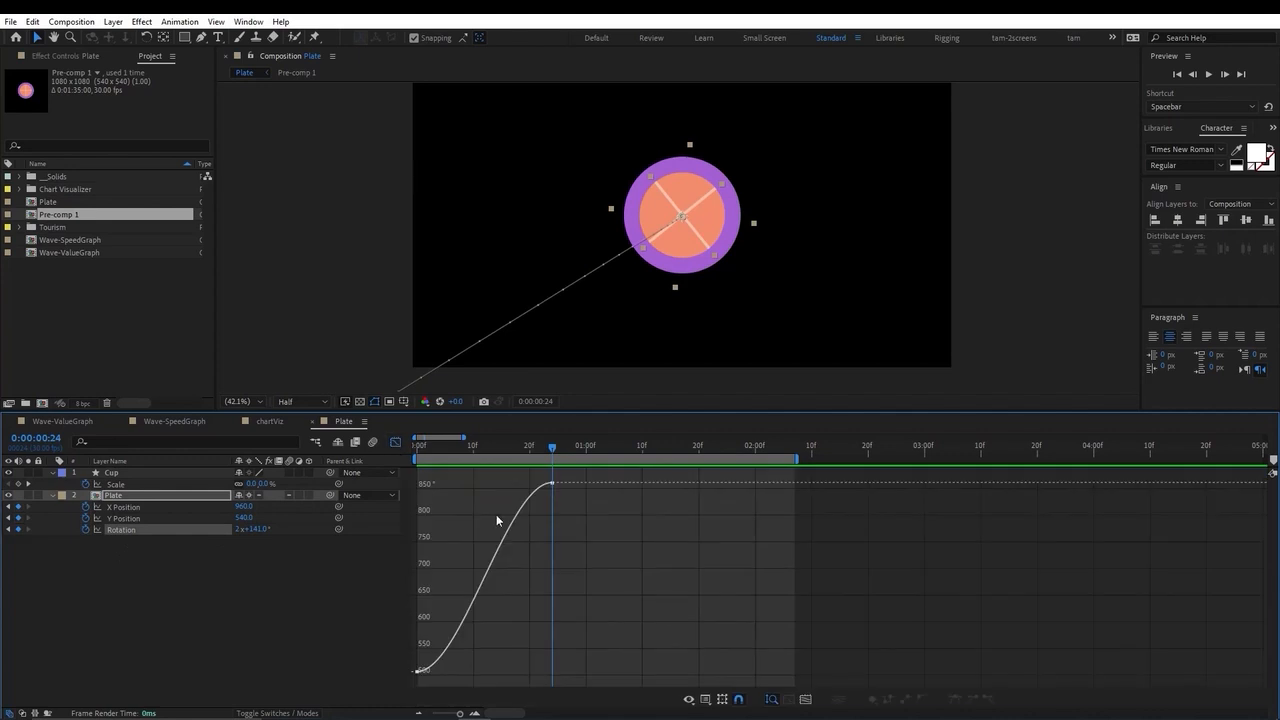
pyautogui.press('=')
pyautogui.moveTo(432, 438); pyautogui.dragTo(418, 438)
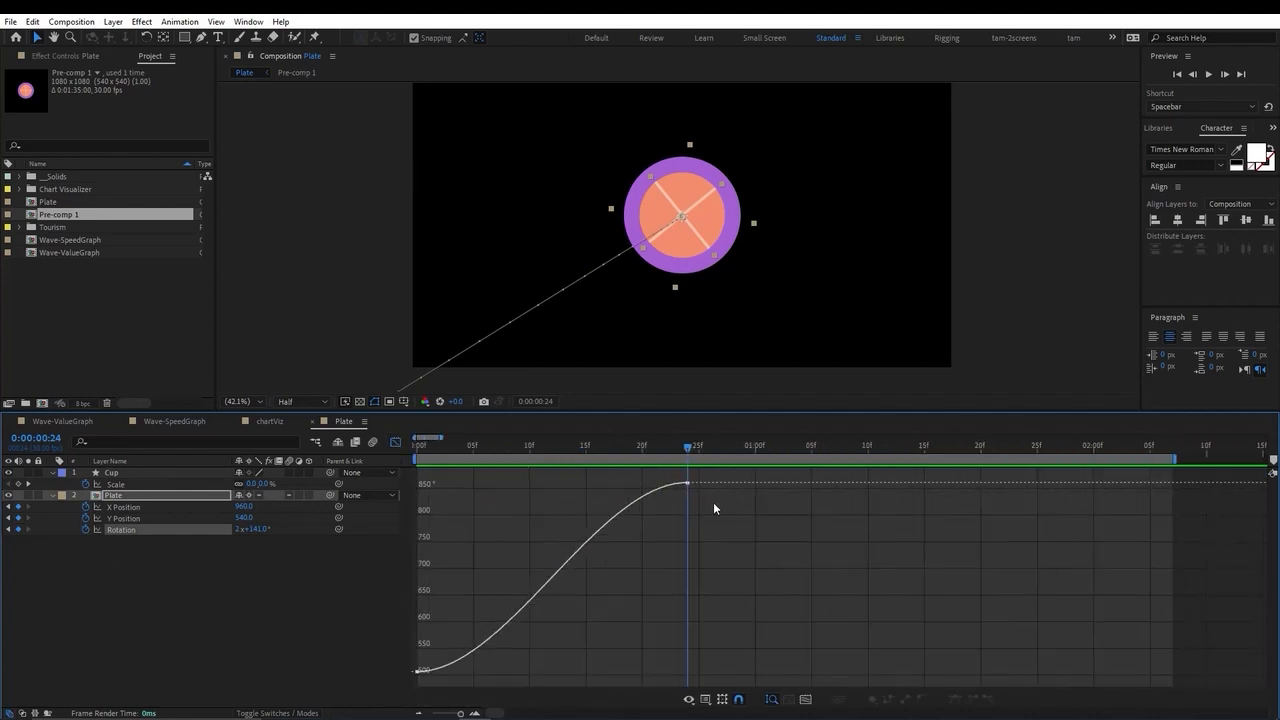
pyautogui.moveTo(711, 498); pyautogui.dragTo(483, 477)
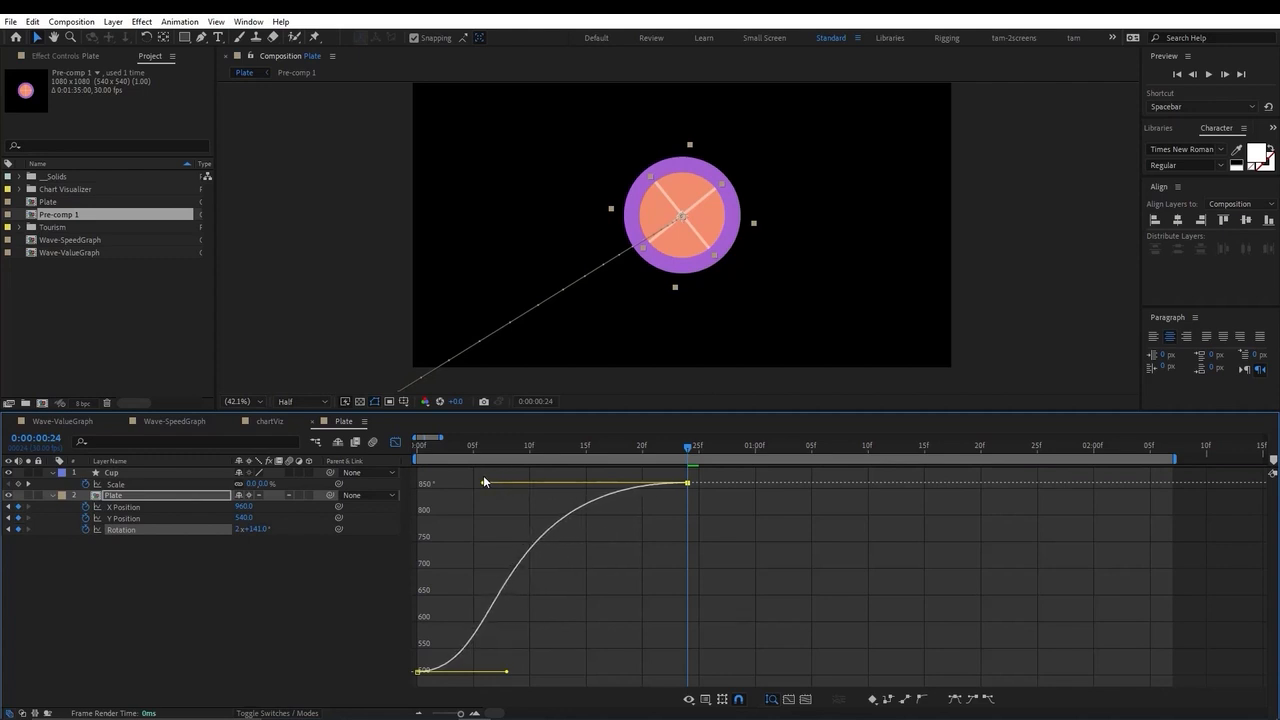
# - Close the Graph Editor, then play back and scrub the animation to examine the Plate's combined slide and roll
pyautogui.click(395, 441)
pyautogui.press('-')
pyautogui.press('-')
pyautogui.moveTo(507, 448); pyautogui.dragTo(412, 472)
pyautogui.press('space')
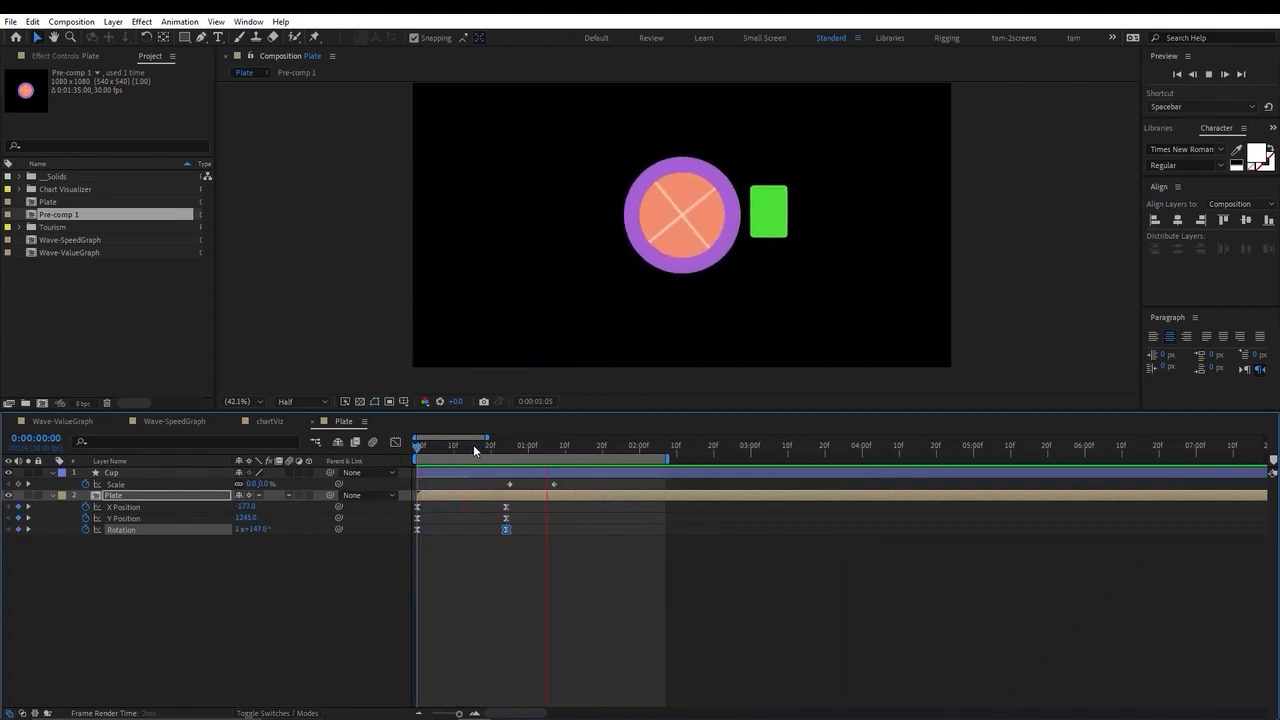
pyautogui.moveTo(472, 443); pyautogui.dragTo(501, 446)
pyautogui.click(508, 466)
pyautogui.press('pagedown')
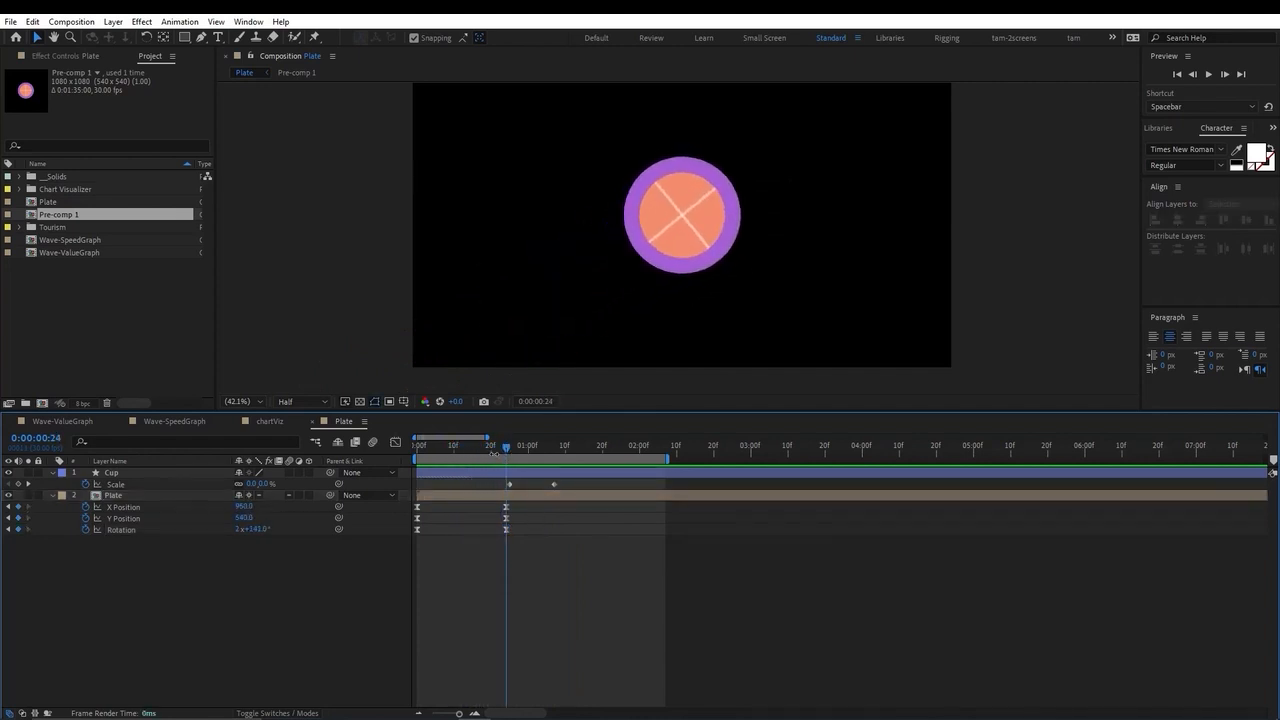
pyautogui.press('Home')
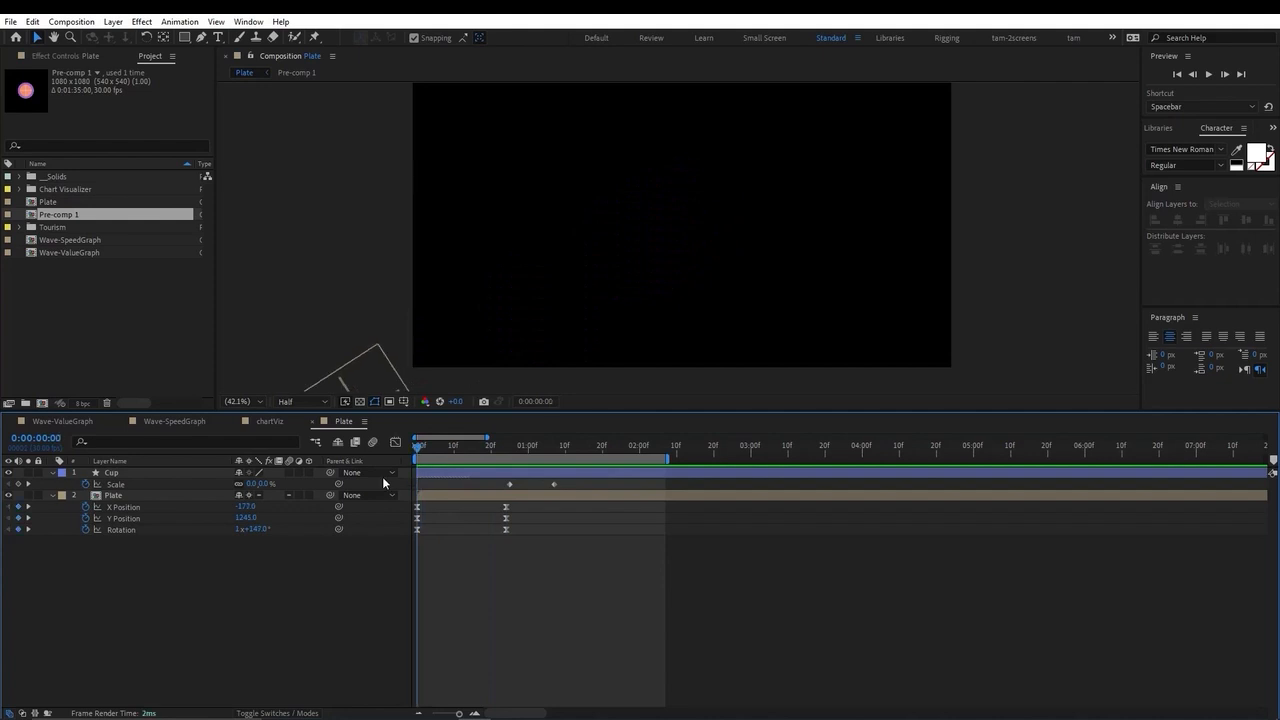
pyautogui.press('space')
pyautogui.click(454, 447)
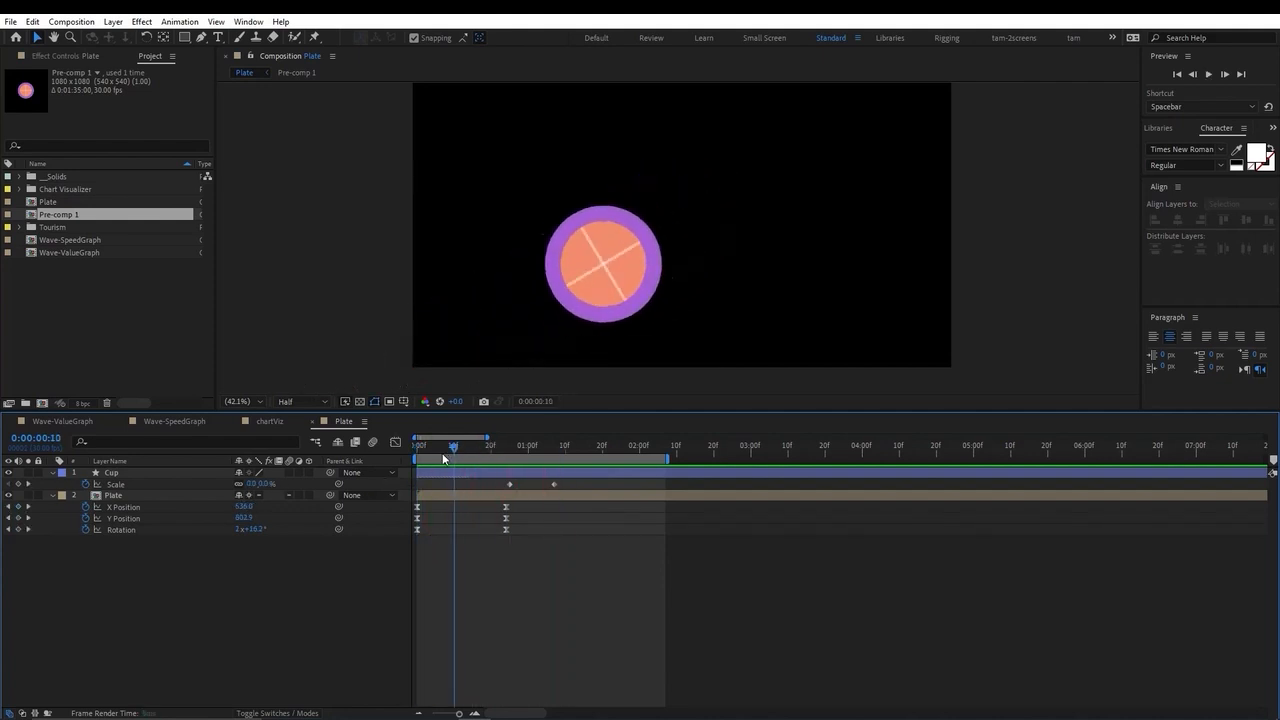
pyautogui.press('Home')
# - Shift the Cup's Scale keyframes to start at 1:10, move the Plate's end keyframes to frame 29, and preview
pyautogui.moveTo(558, 490)
pyautogui.mouseDown()
pyautogui.moveTo(505, 478)
pyautogui.moveTo(565, 484)
pyautogui.mouseUp()
pyautogui.moveTo(544, 551); pyautogui.dragTo(523, 507)
pyautogui.click(528, 567)
pyautogui.press('space')
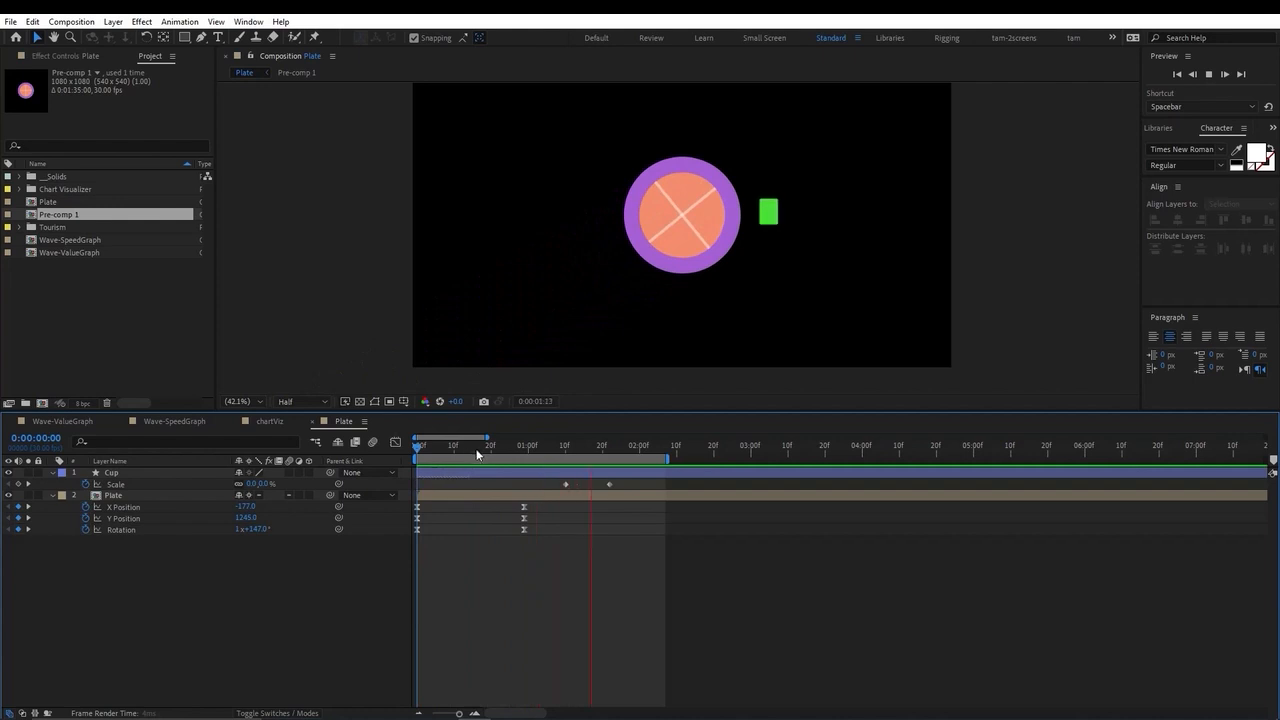
# - Move both of the Cup's Scale keyframes earlier so the growth starts at 1:05, and preview the timing
pyautogui.moveTo(490, 447); pyautogui.dragTo(558, 450)
pyautogui.moveTo(620, 479); pyautogui.dragTo(547, 485)
pyautogui.moveTo(540, 449); pyautogui.dragTo(510, 450)
pyautogui.press('space')
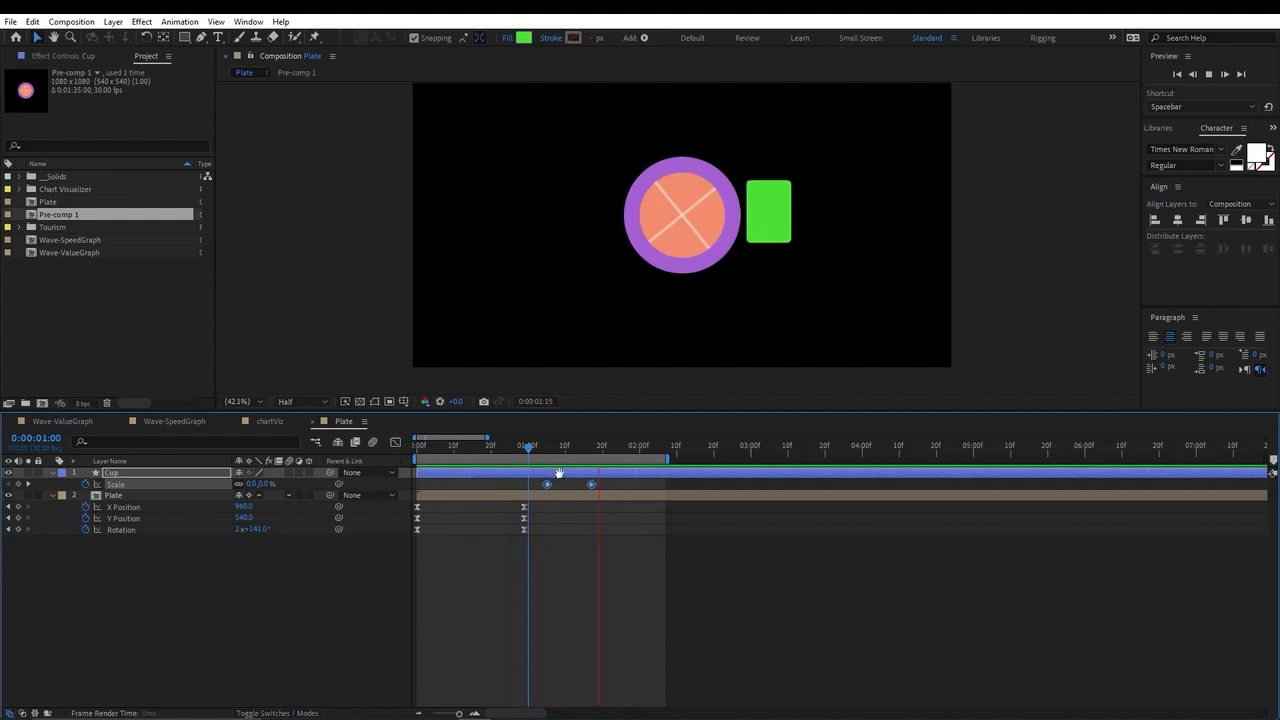
# - Apply Easy Ease to both of the Cup's Scale keyframes and preview its growth
pyautogui.press('space')
pyautogui.press('F9')
pyautogui.press('space')
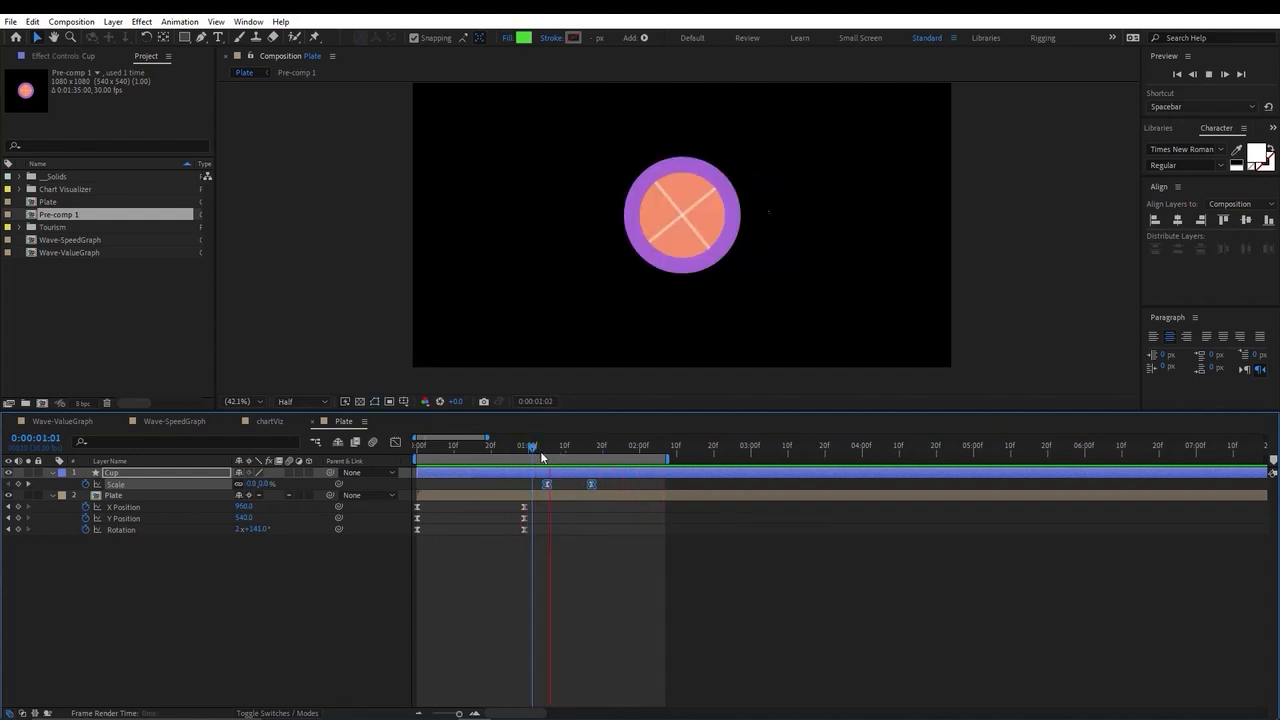
pyautogui.click(548, 461)
pyautogui.moveTo(548, 461); pyautogui.dragTo(581, 466)
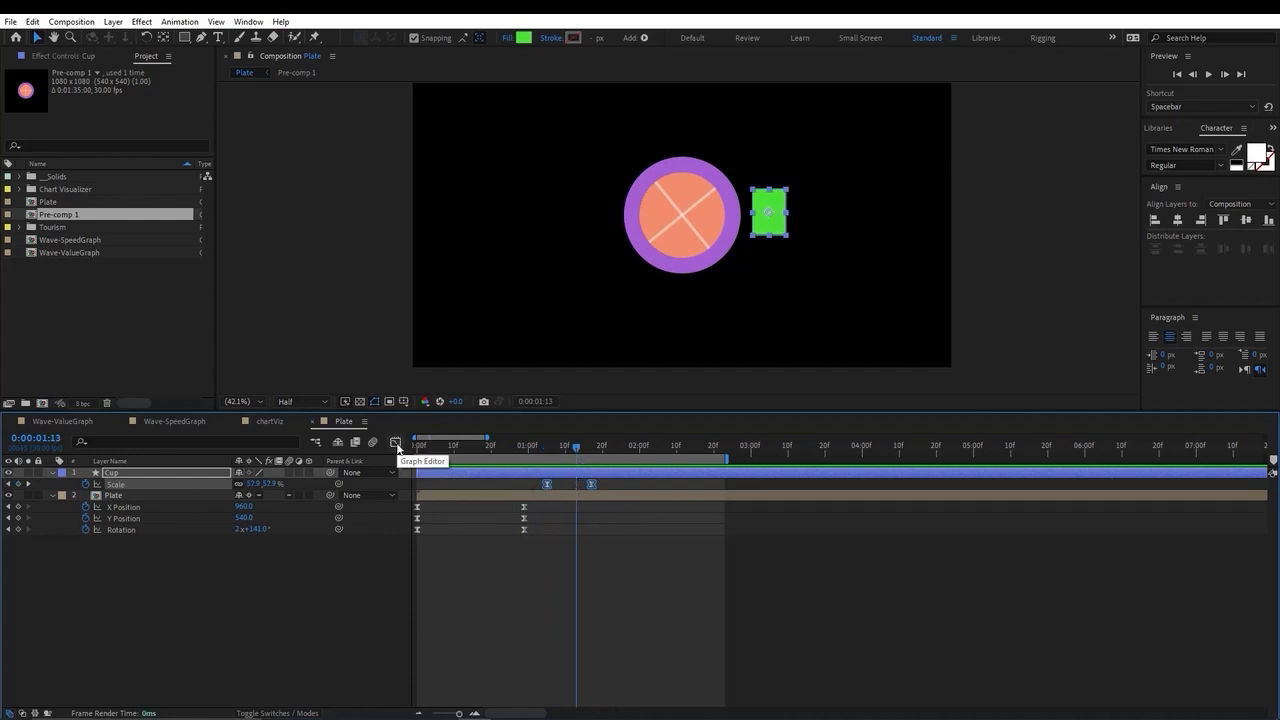
# - In the Graph Editor, lengthen the incoming ease handle of the Cup's final Scale keyframe back to about 1:08 and preview
pyautogui.click(396, 443)
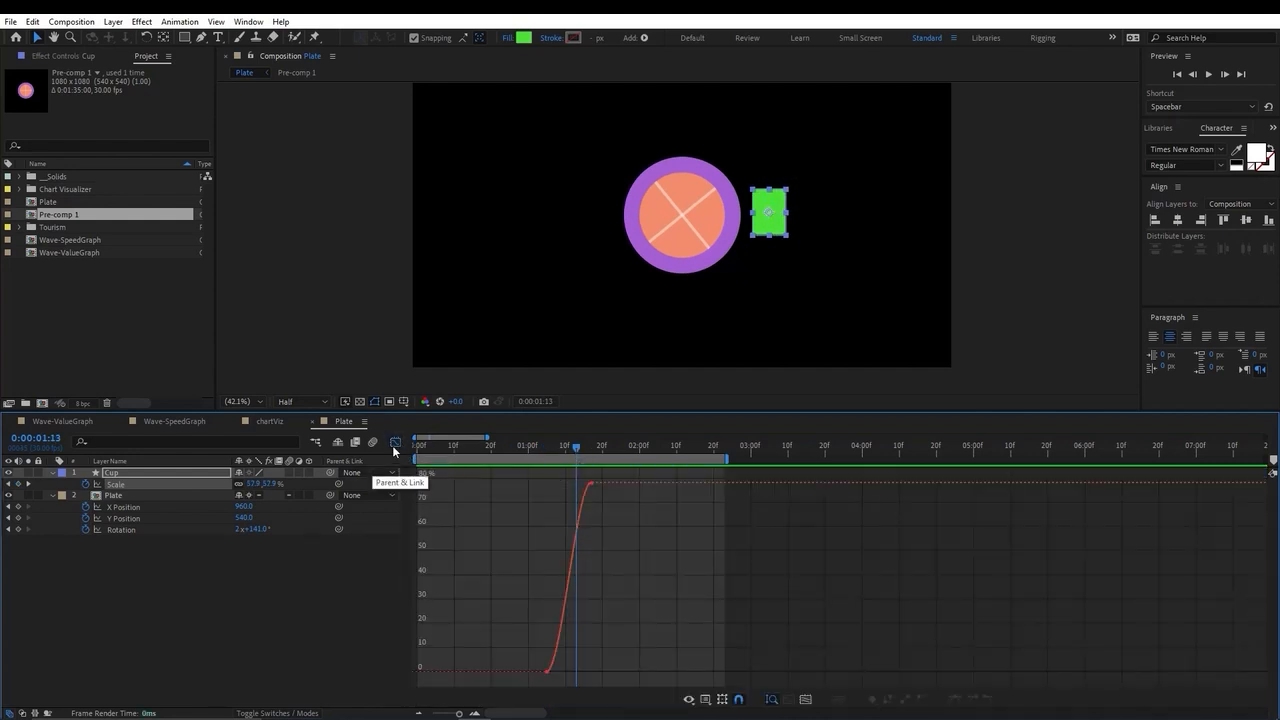
pyautogui.scroll(4, 621, 512)
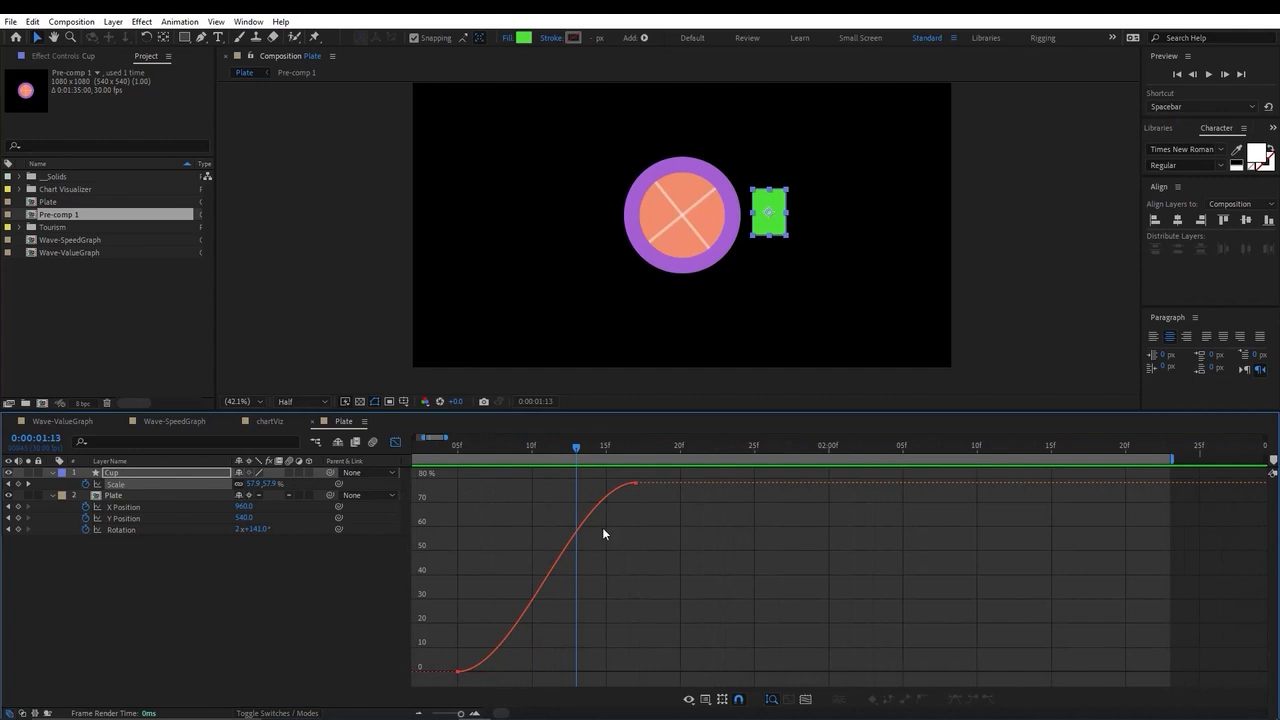
pyautogui.moveTo(644, 525); pyautogui.dragTo(780, 520)
pyautogui.click(771, 483)
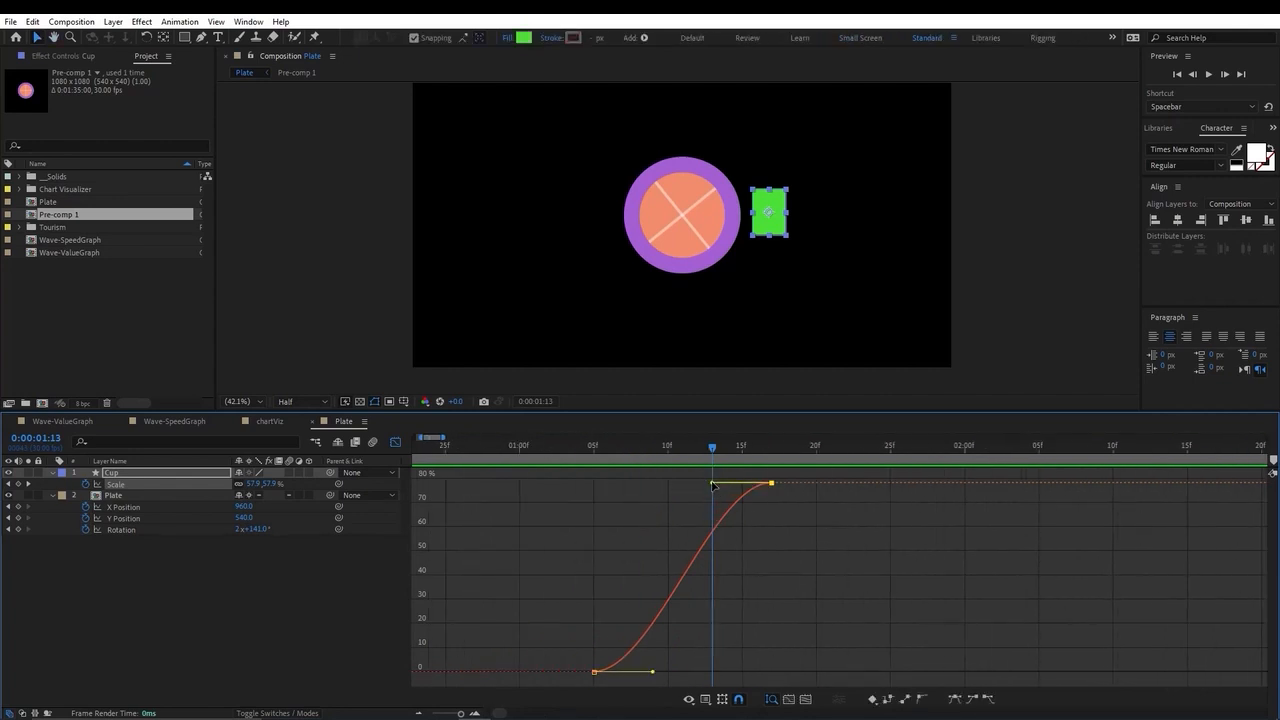
pyautogui.moveTo(712, 484); pyautogui.dragTo(638, 483)
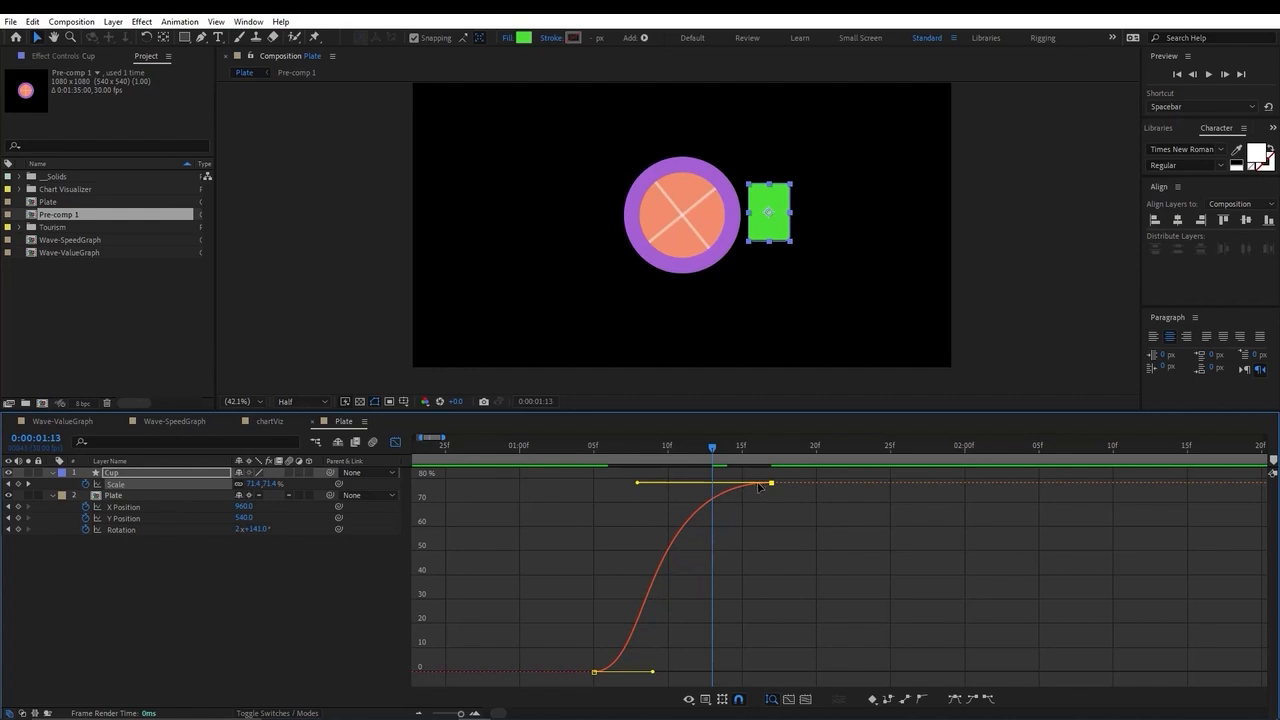
pyautogui.moveTo(636, 484); pyautogui.dragTo(547, 481)
pyautogui.press('space')
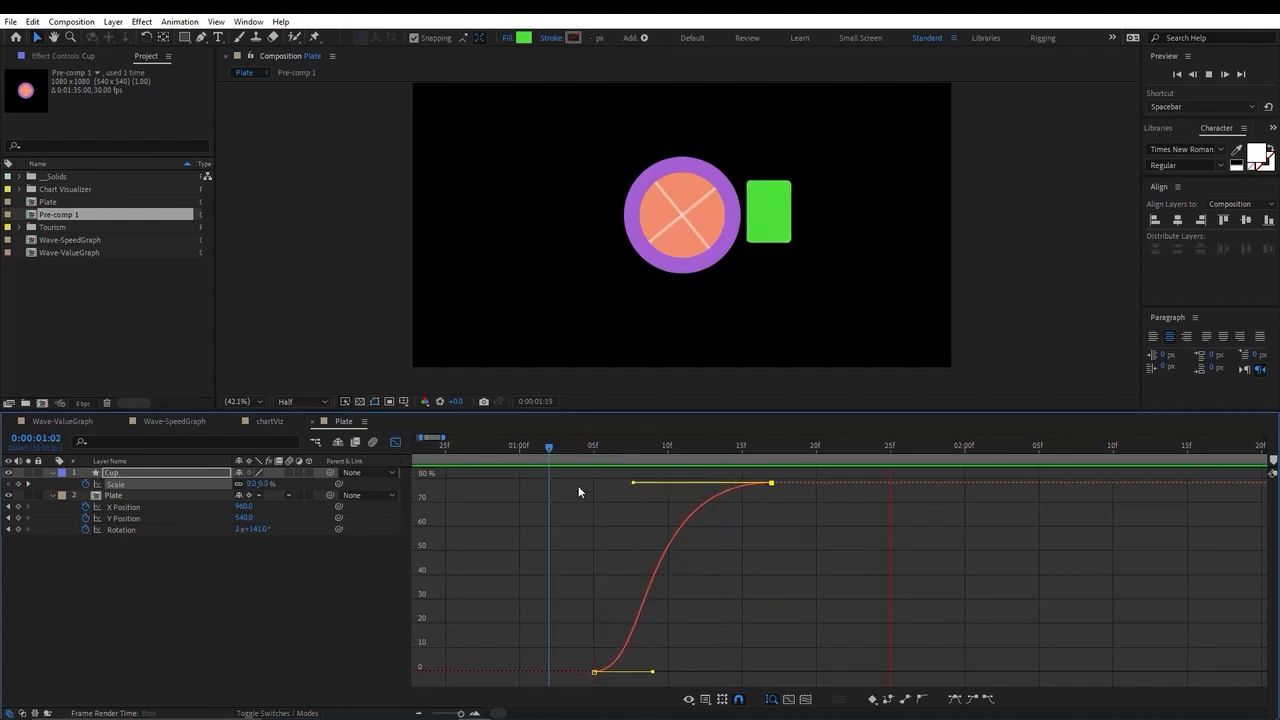
pyautogui.press('space')
pyautogui.click(561, 446)
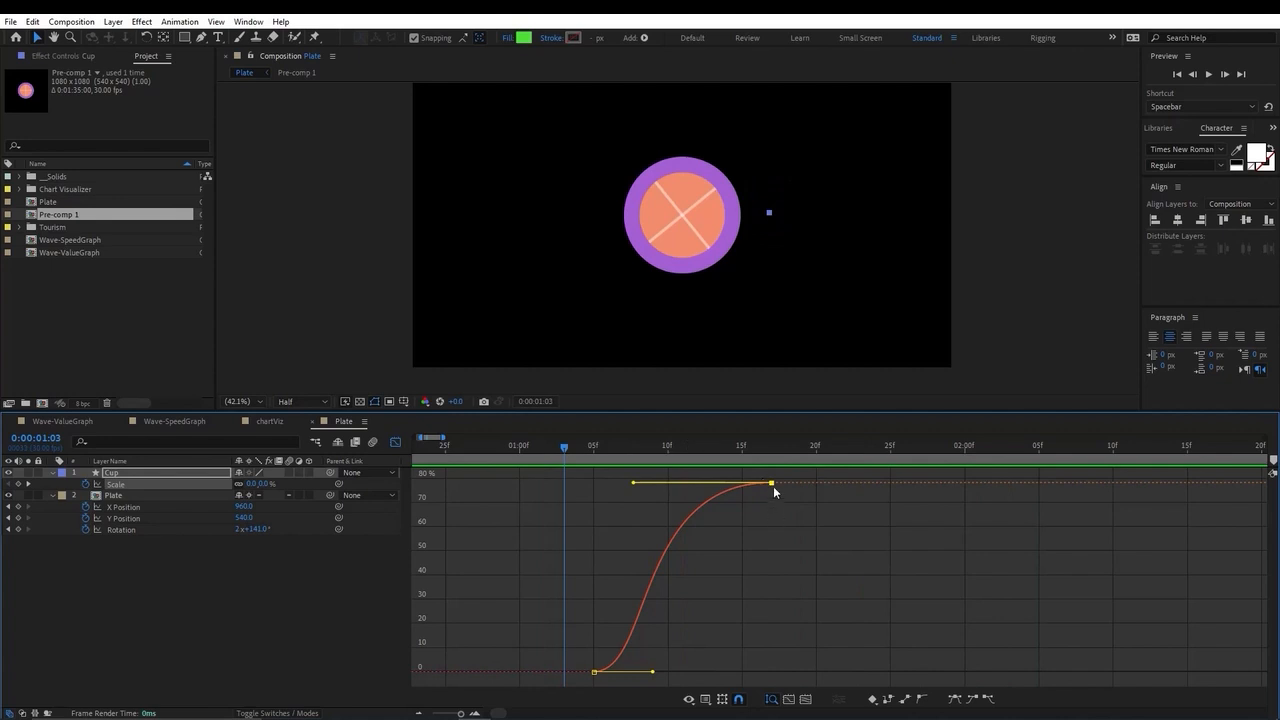
# - Move the Cup's final Scale keyframe to 1:23, preview the slower growth and leave the Graph Editor
pyautogui.moveTo(779, 483); pyautogui.dragTo(860, 483)
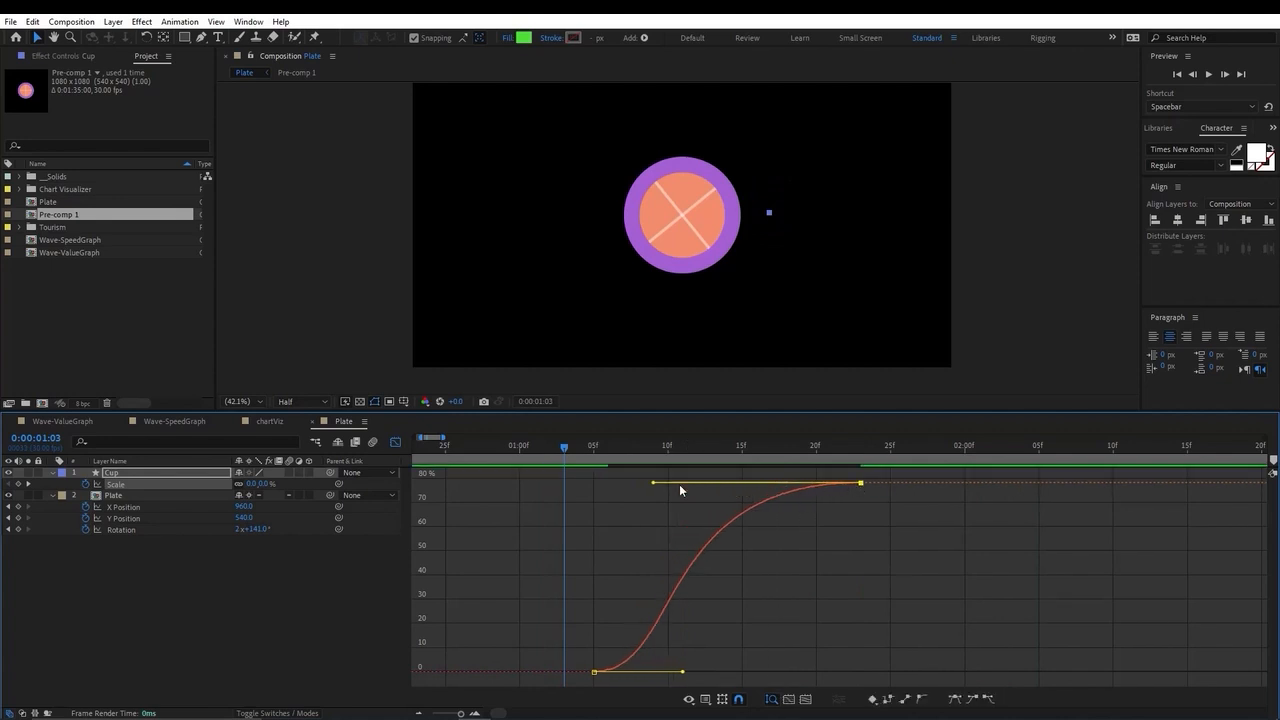
pyautogui.press('space')
pyautogui.click(544, 464)
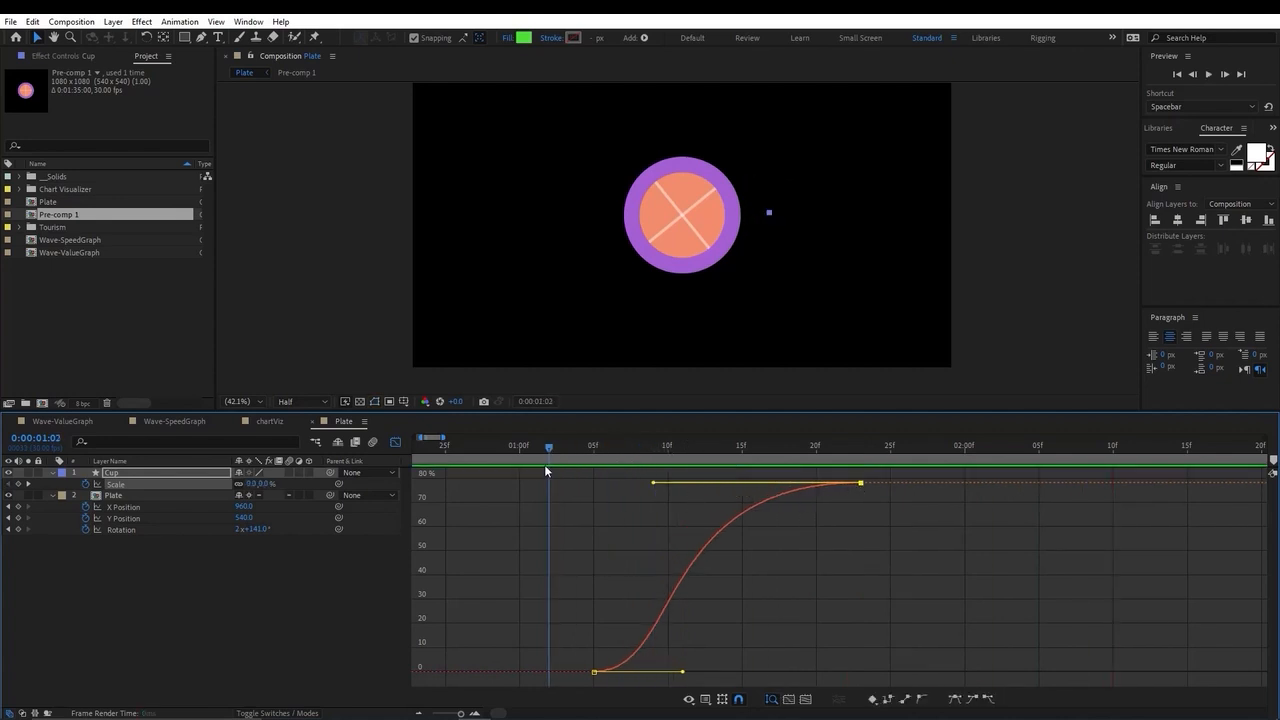
pyautogui.press('space')
pyautogui.hotkey('shift', 'F3')
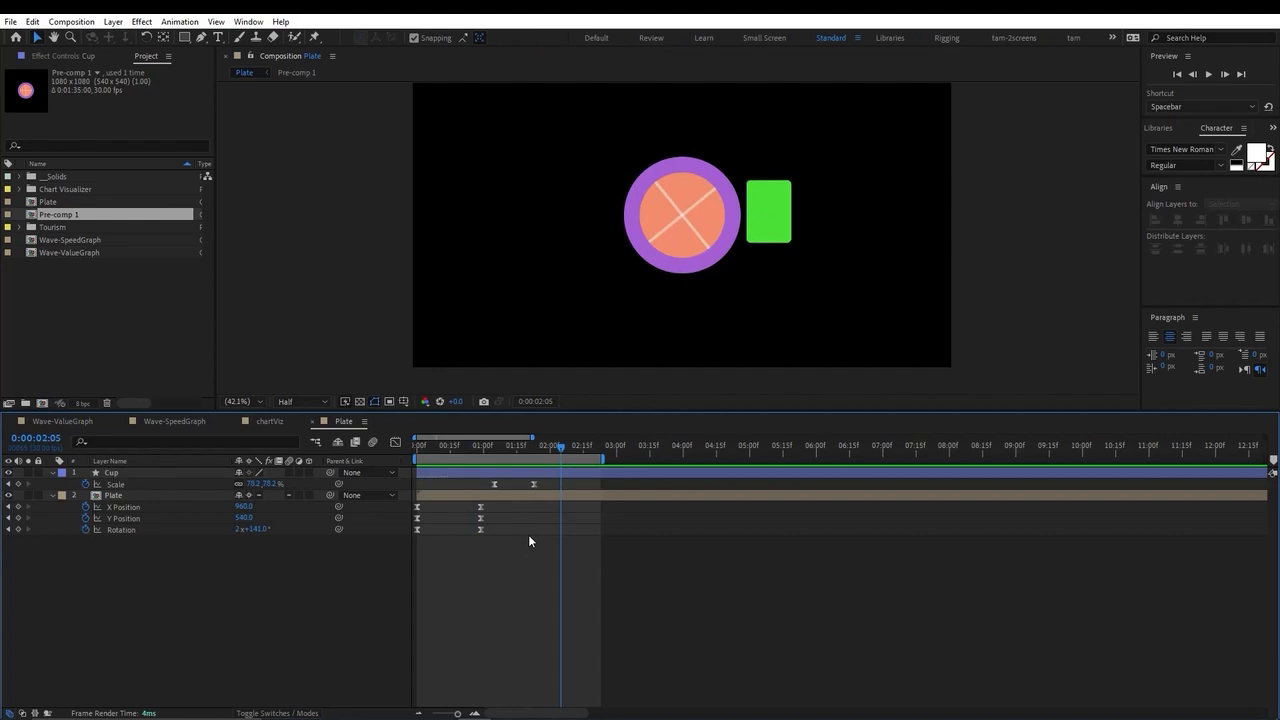
# - Close the Plate composition and draw an open, two-crest wave path across the full Wave-ValueGraph frame with the Pen tool
pyautogui.hotkey('ctrl', 'w')
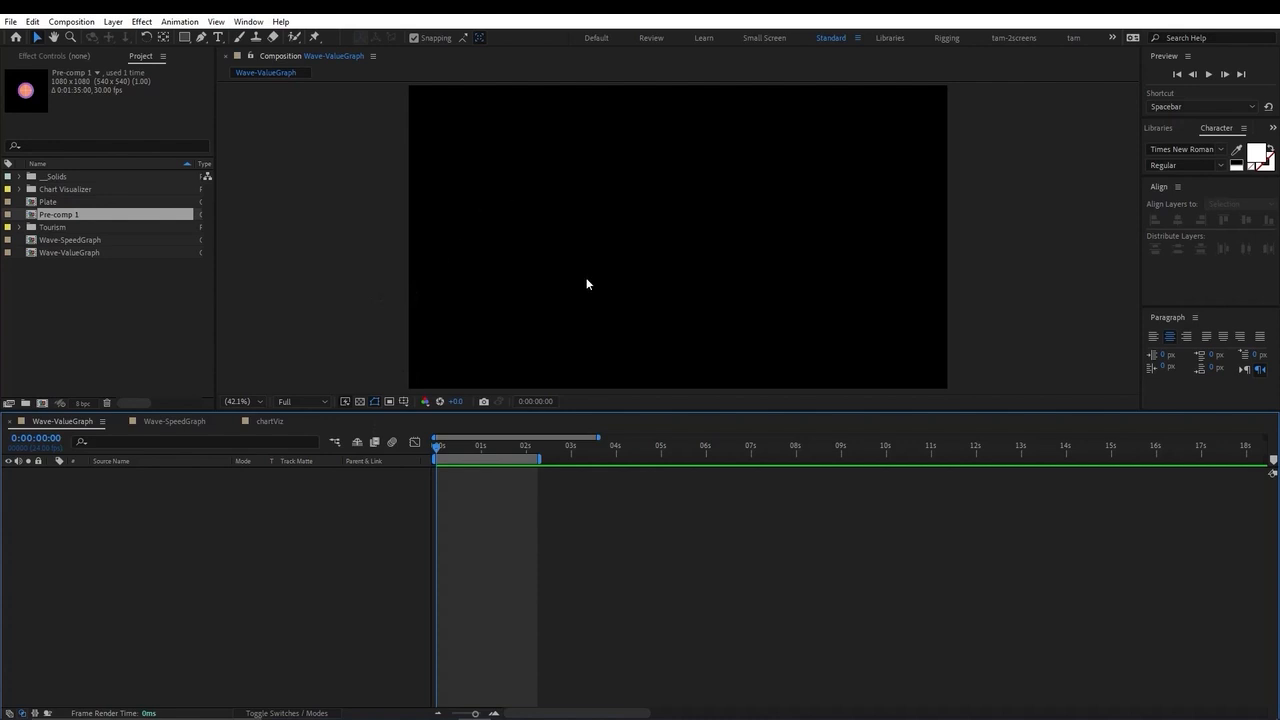
pyautogui.click(200, 40)
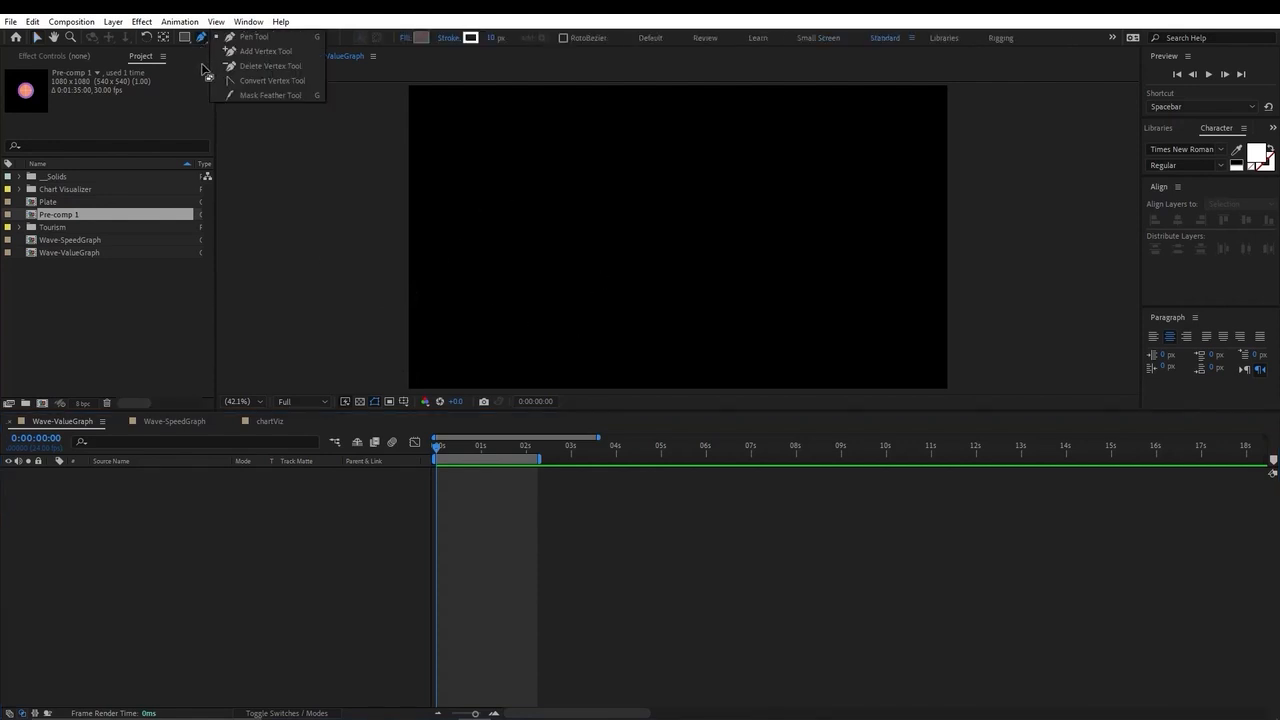
pyautogui.click(255, 38)
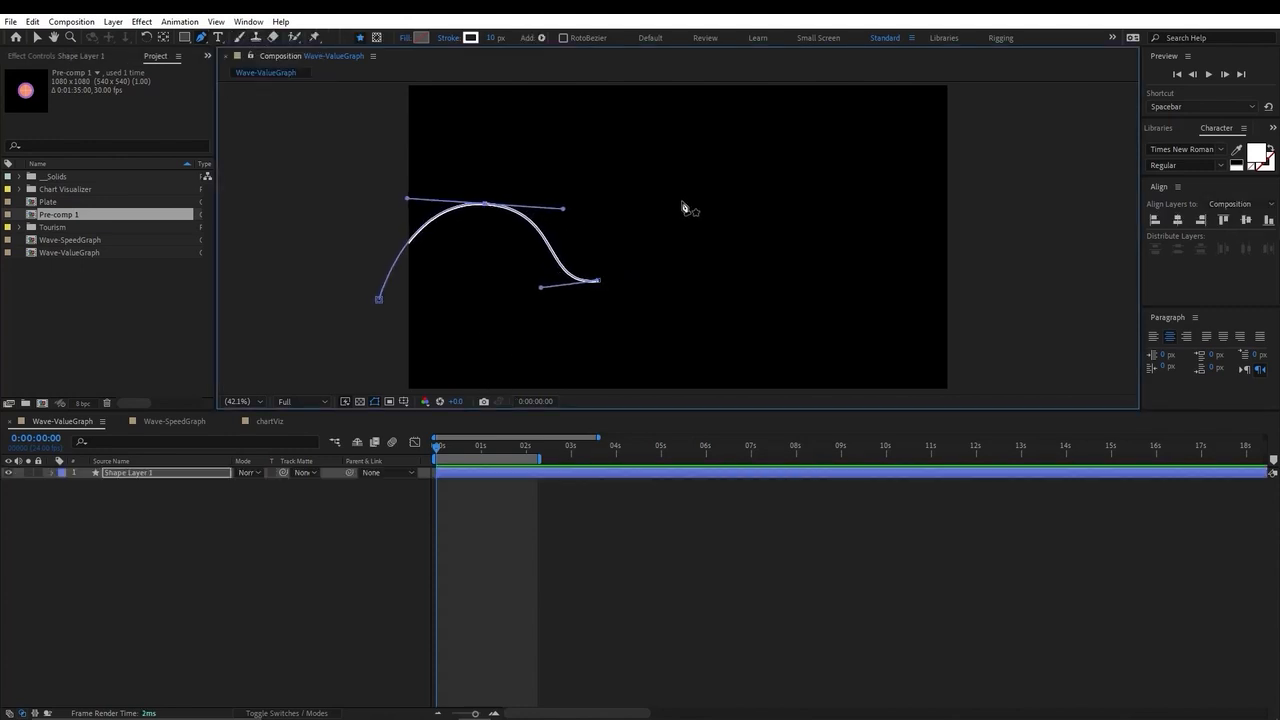
pyautogui.click(690, 197)
pyautogui.moveTo(693, 203); pyautogui.dragTo(756, 193)
pyautogui.moveTo(824, 285); pyautogui.dragTo(880, 288)
pyautogui.moveTo(968, 196); pyautogui.dragTo(986, 160)
pyautogui.moveTo(825, 285); pyautogui.dragTo(857, 281)
pyautogui.moveTo(712, 196); pyautogui.dragTo(746, 189)
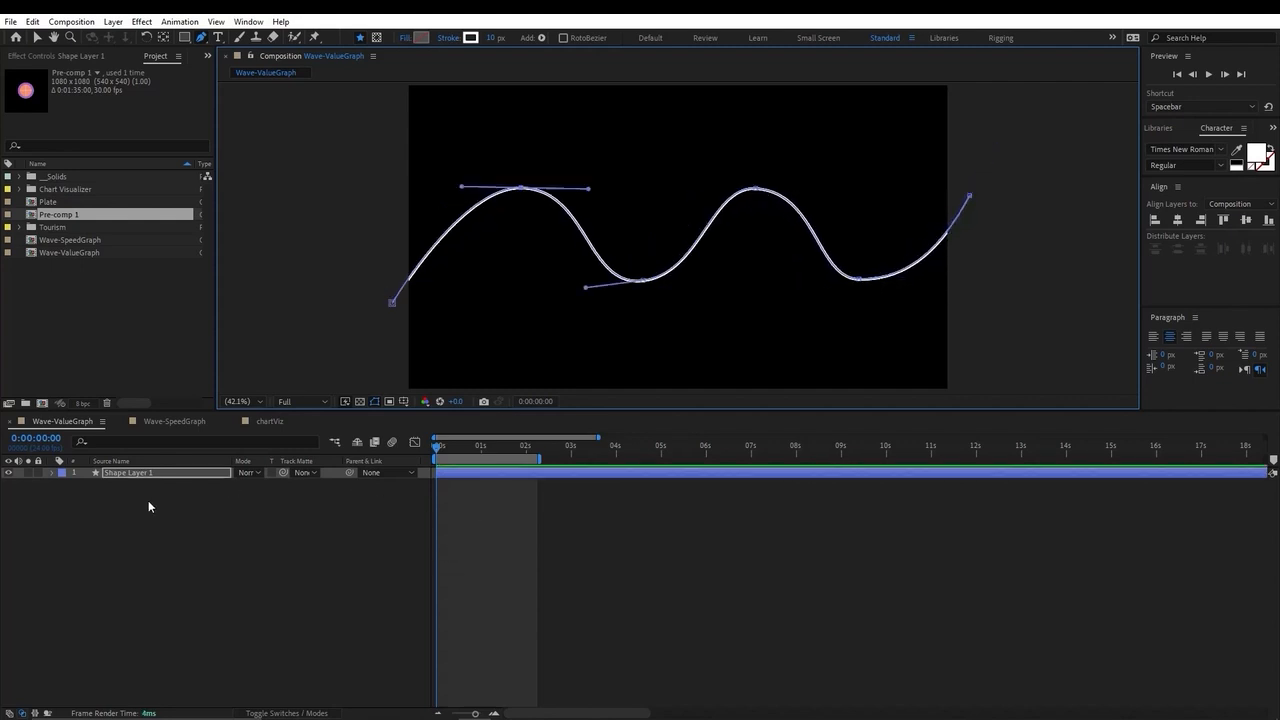
# - Add Trim Paths to Shape Layer 1 and set Start to 28% and End to 35%, leaving a short stroke segment
pyautogui.click(148, 503)
pyautogui.click(156, 474)
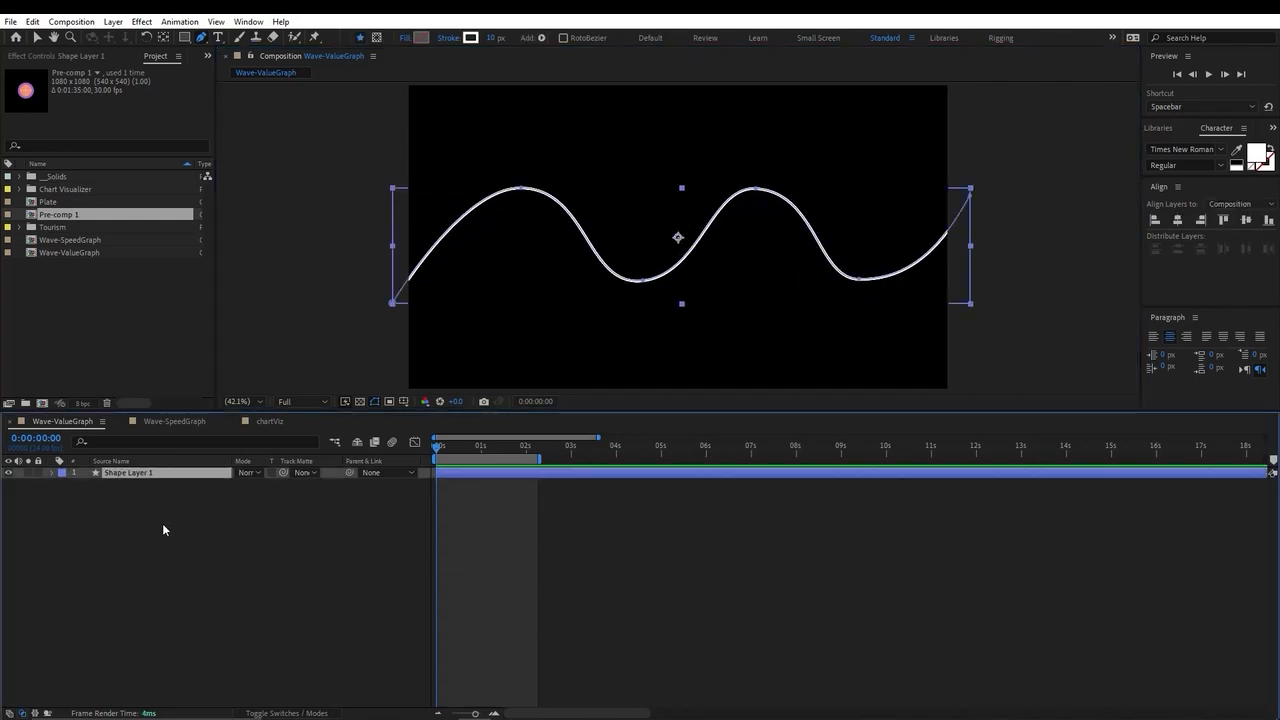
pyautogui.click(53, 473)
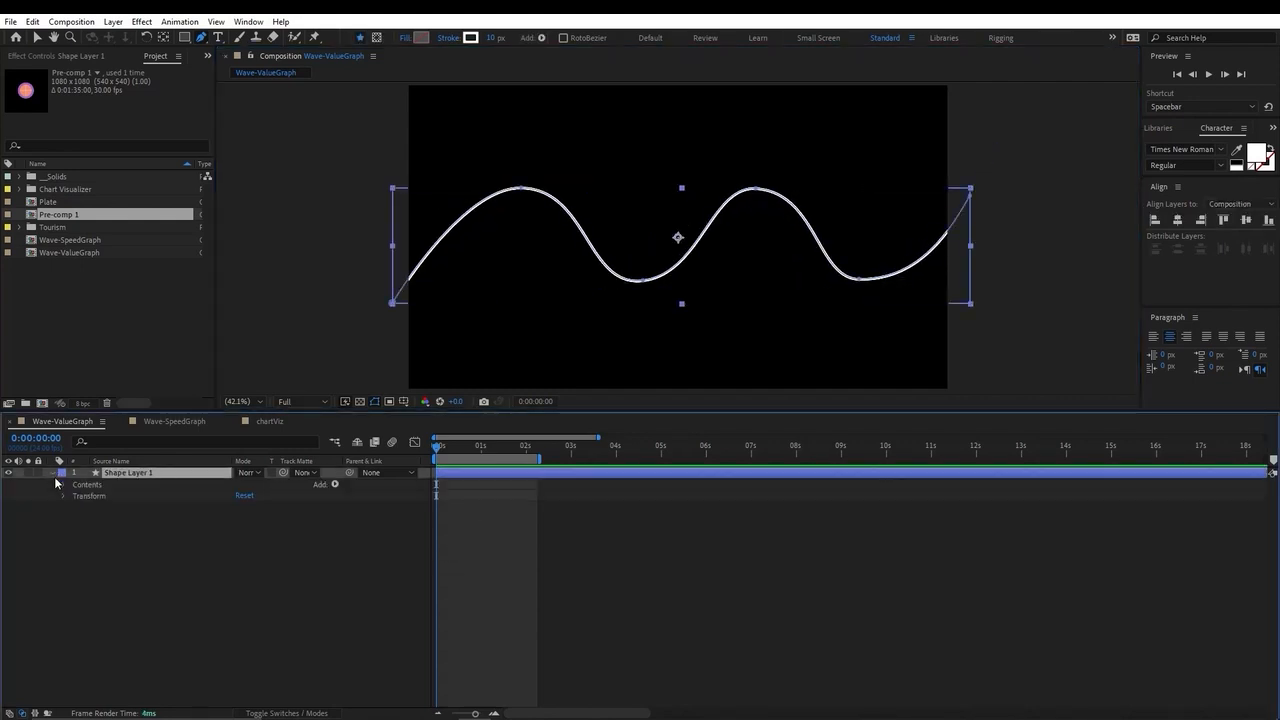
pyautogui.click(335, 485)
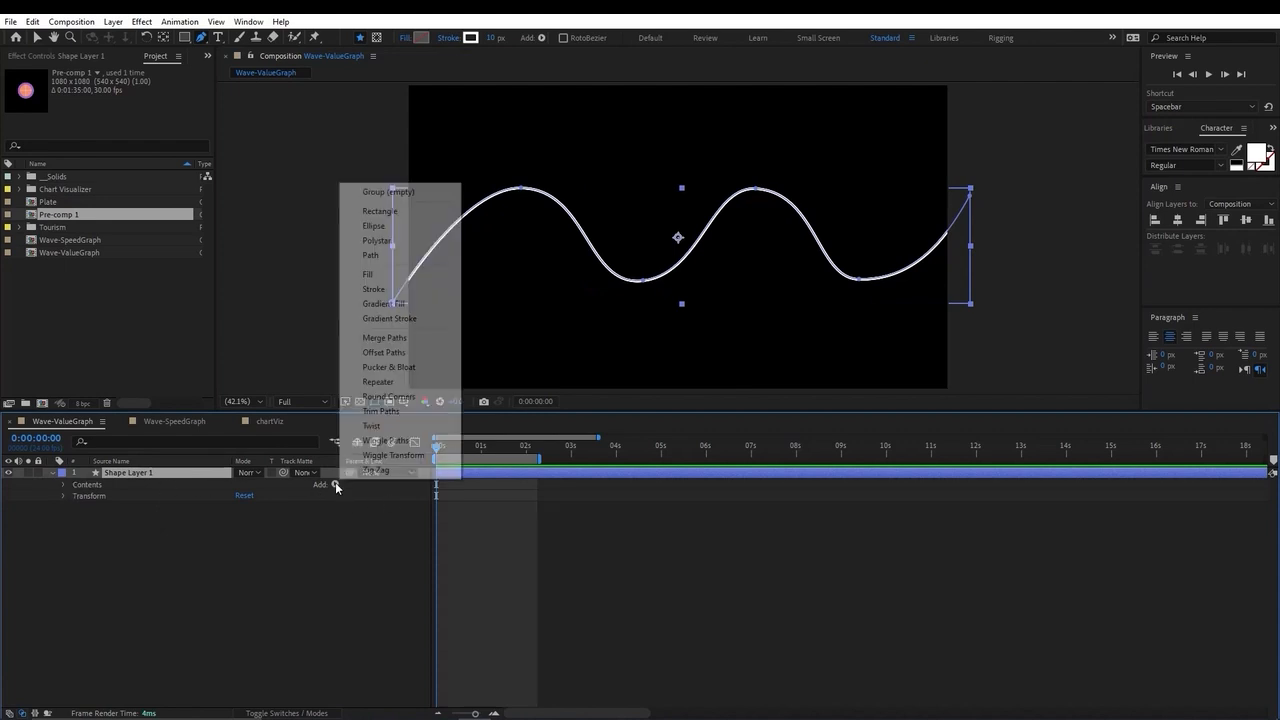
pyautogui.click(391, 416)
pyautogui.moveTo(248, 529)
pyautogui.mouseDown()
pyautogui.moveTo(234, 537)
pyautogui.moveTo(268, 519)
pyautogui.moveTo(215, 532)
pyautogui.mouseUp()
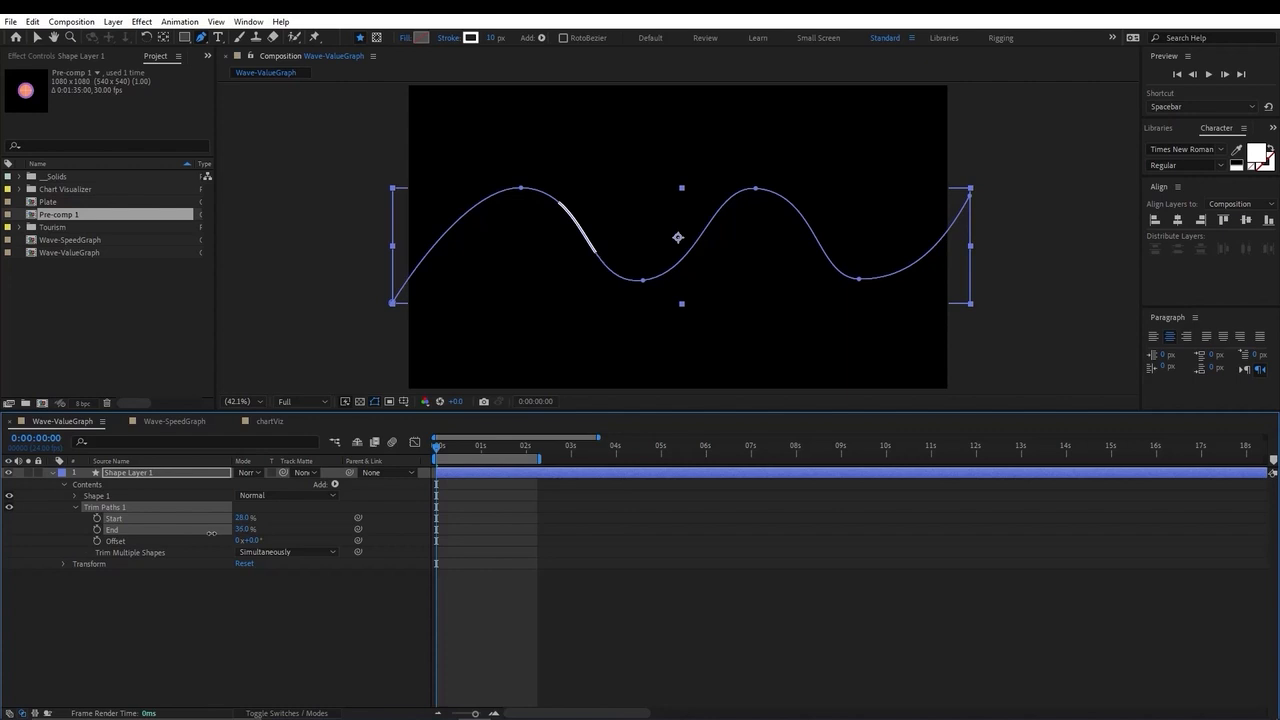
pyautogui.click(216, 577)
# - Set the Trim Paths Offset to -113° and enable its keyframing at 0:00
pyautogui.moveTo(211, 533)
pyautogui.mouseDown()
pyautogui.moveTo(240, 543)
pyautogui.moveTo(196, 557)
pyautogui.moveTo(395, 510)
pyautogui.moveTo(212, 552)
pyautogui.mouseUp()
pyautogui.click(138, 542)
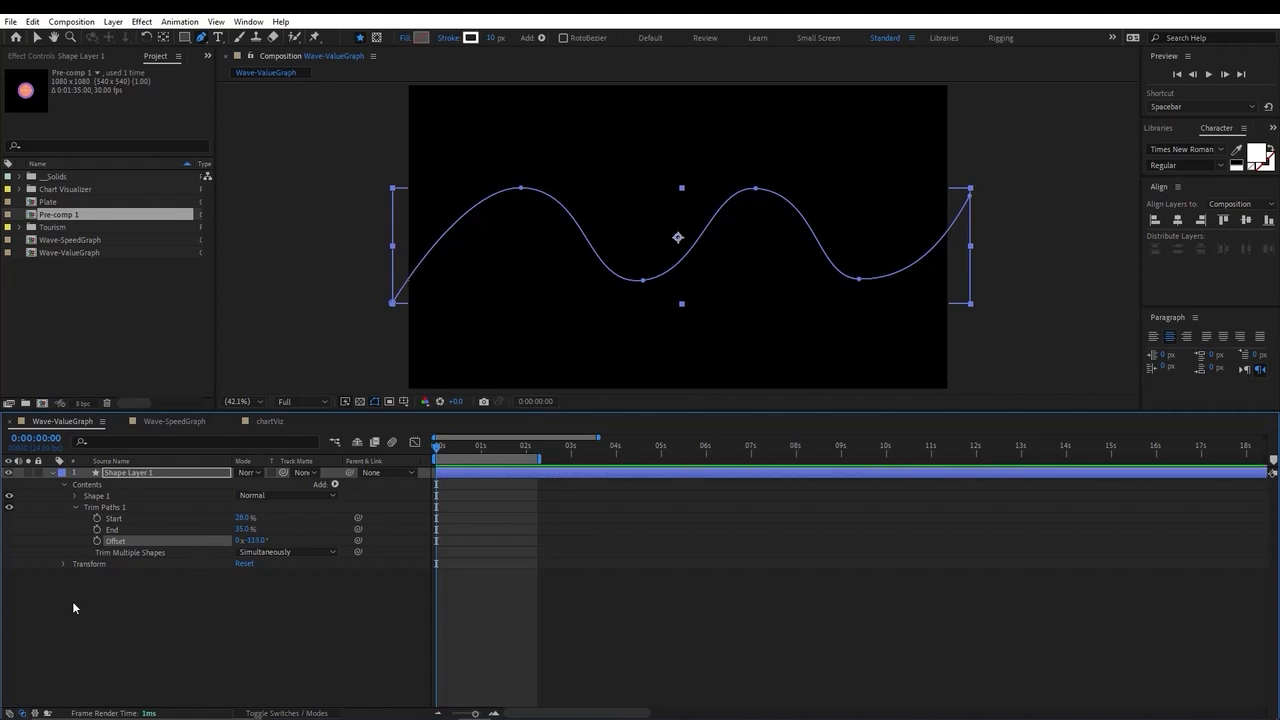
pyautogui.click(97, 541)
# - Extend the work area to nearly 3 seconds and keyframe Offset at 2:00 with the segment past the wave's far end
pyautogui.moveTo(591, 438); pyautogui.dragTo(589, 438)
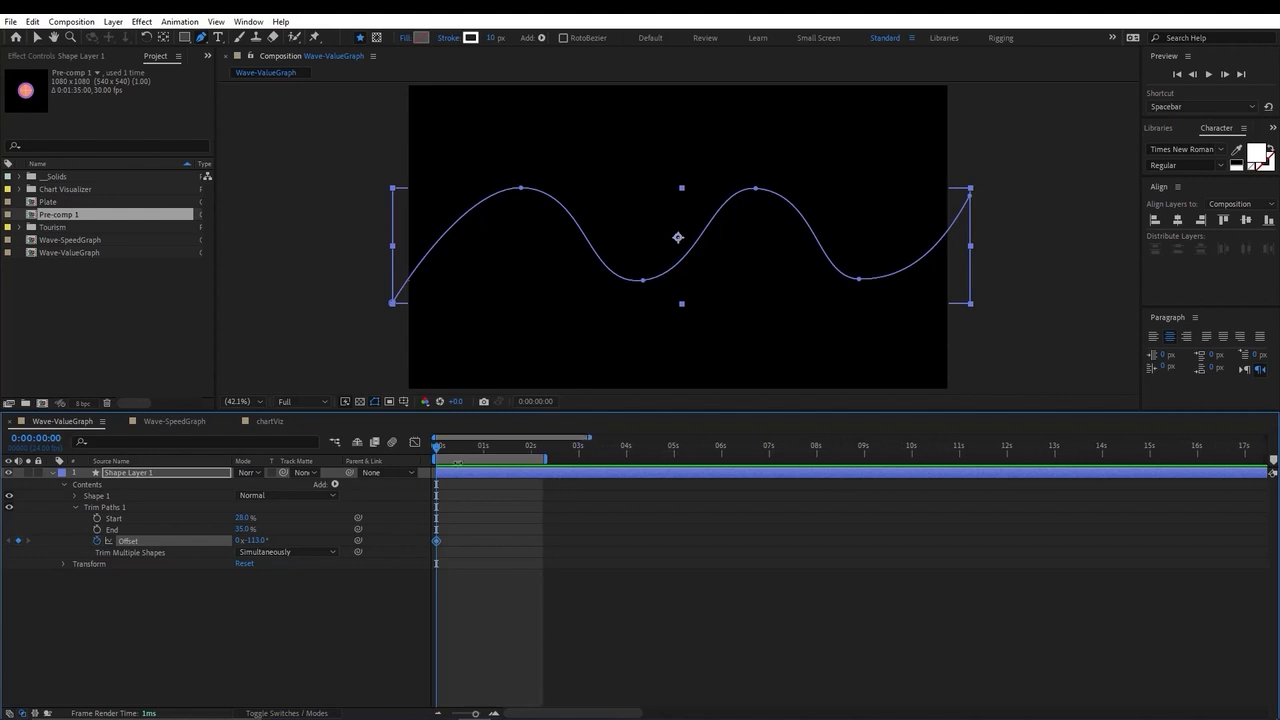
pyautogui.moveTo(450, 456); pyautogui.dragTo(574, 458)
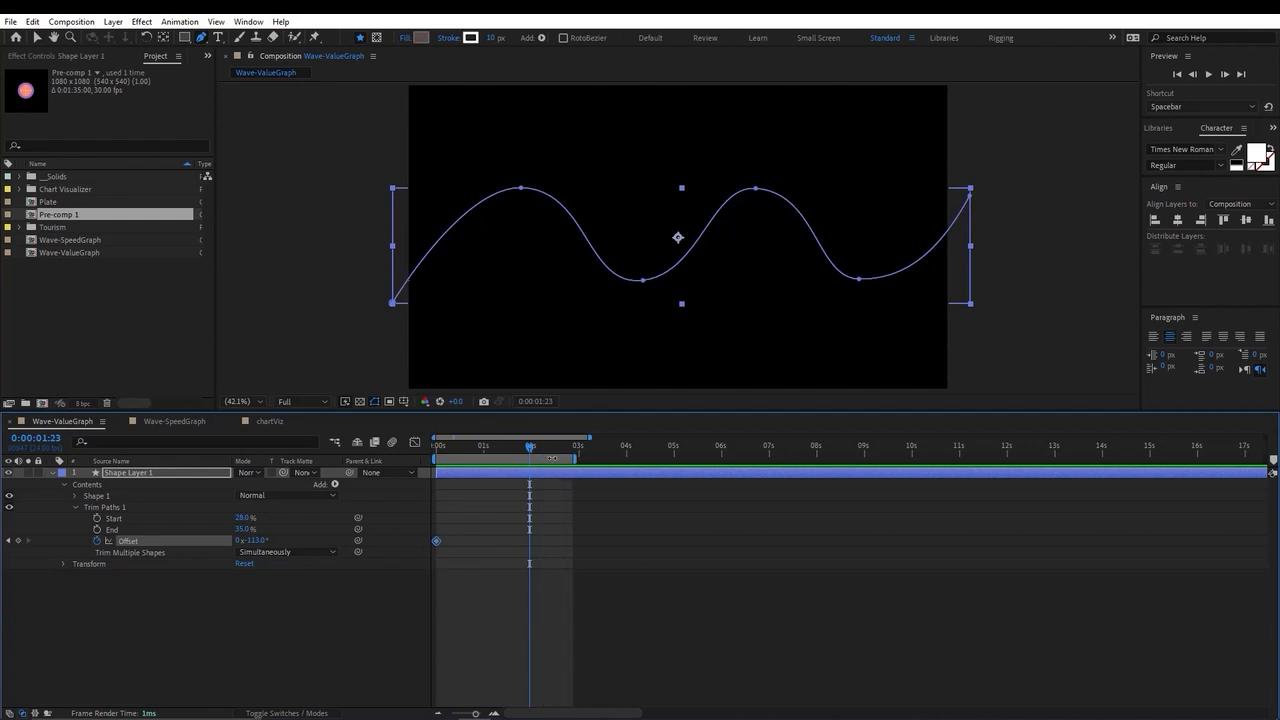
pyautogui.press('=')
pyautogui.click(533, 453)
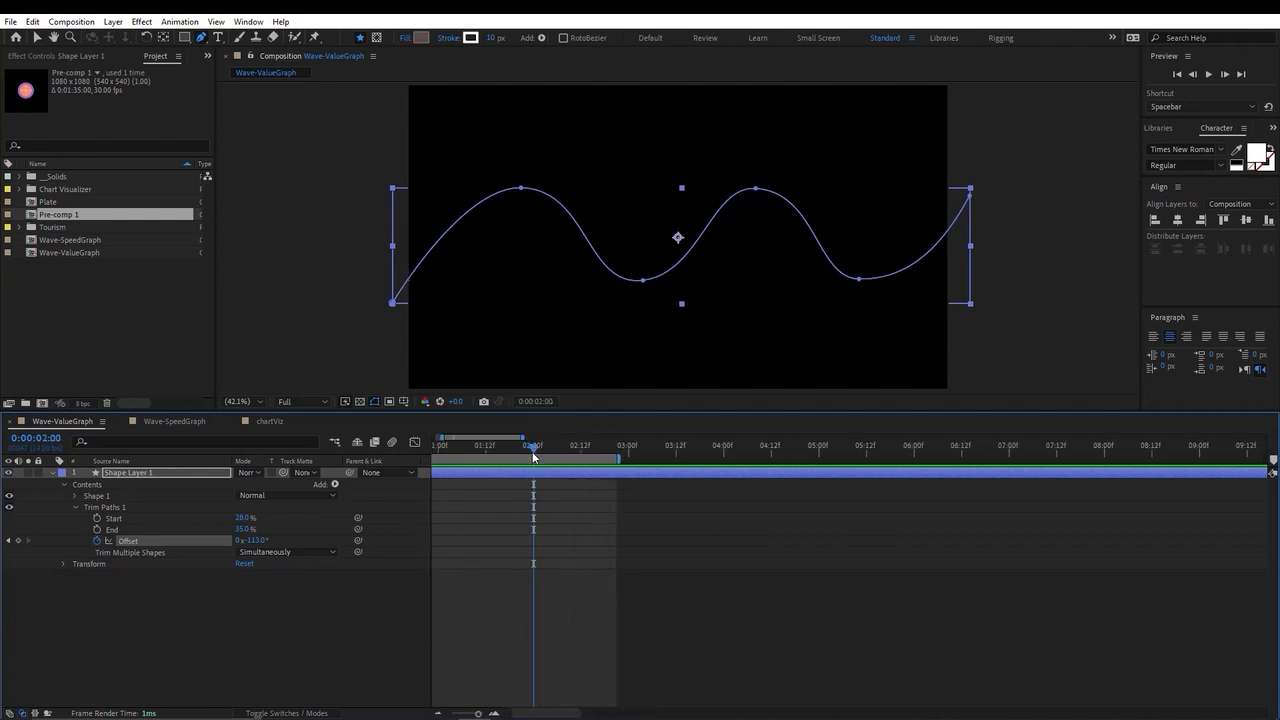
pyautogui.moveTo(494, 440); pyautogui.dragTo(487, 440)
pyautogui.moveTo(250, 540); pyautogui.dragTo(457, 506)
pyautogui.click(580, 572)
# - Preview the segment's linear travel along the wave from 0:00 and scrub back through it
pyautogui.moveTo(625, 446); pyautogui.dragTo(413, 482)
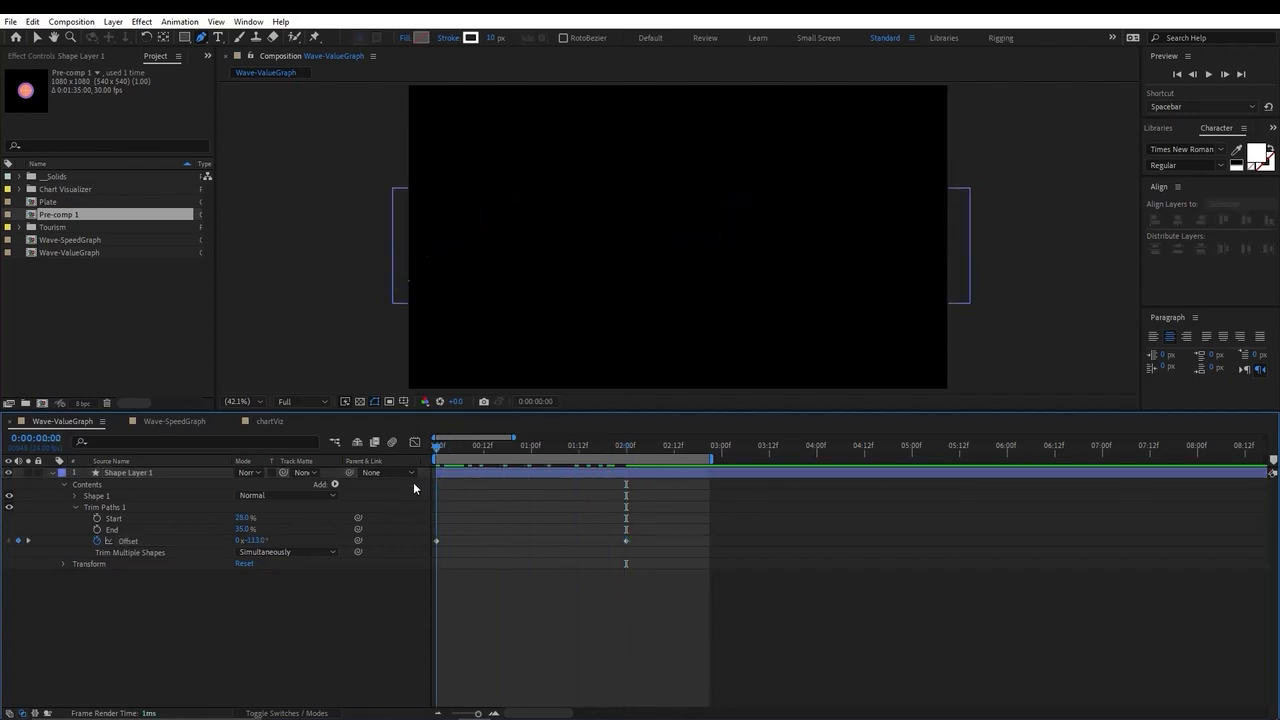
pyautogui.press('space')
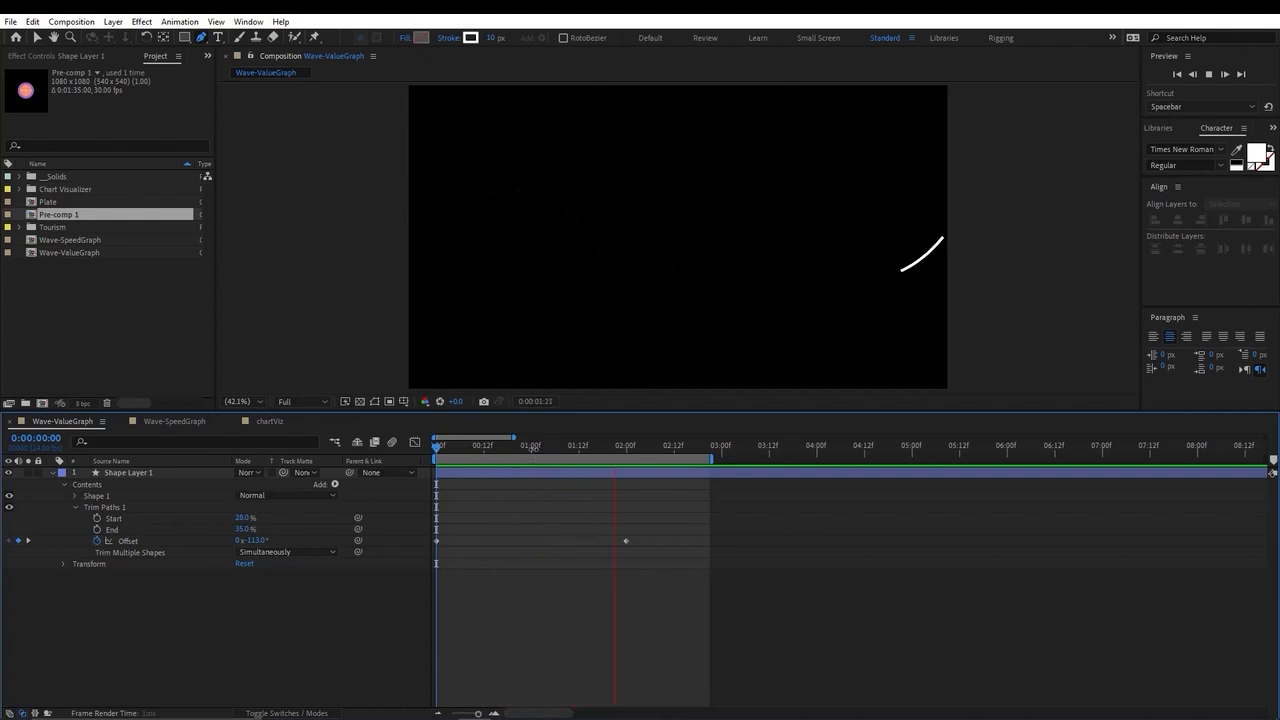
pyautogui.press('space')
pyautogui.moveTo(580, 455)
pyautogui.mouseDown()
pyautogui.moveTo(557, 447)
pyautogui.moveTo(451, 474)
pyautogui.moveTo(628, 466)
pyautogui.moveTo(523, 470)
pyautogui.mouseUp()
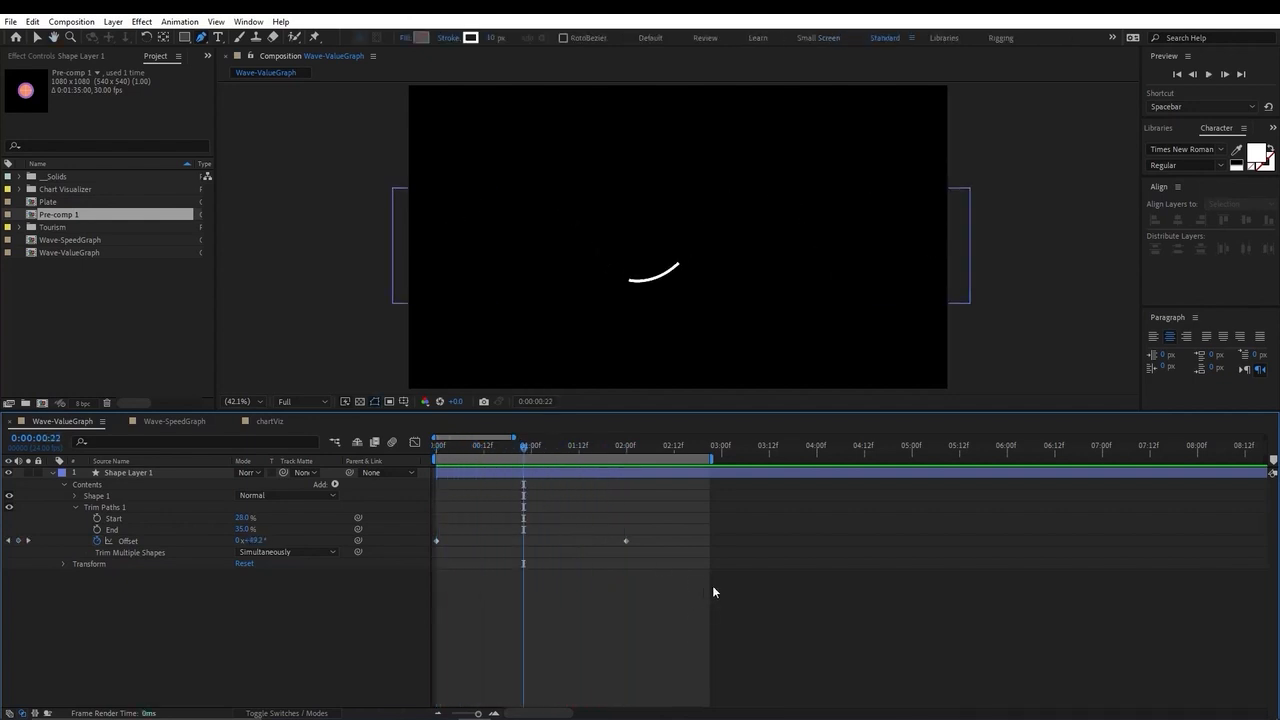
# - Apply Easy Ease to both Offset keyframes and preview the eased travel along the wave
pyautogui.moveTo(713, 592); pyautogui.dragTo(434, 548)
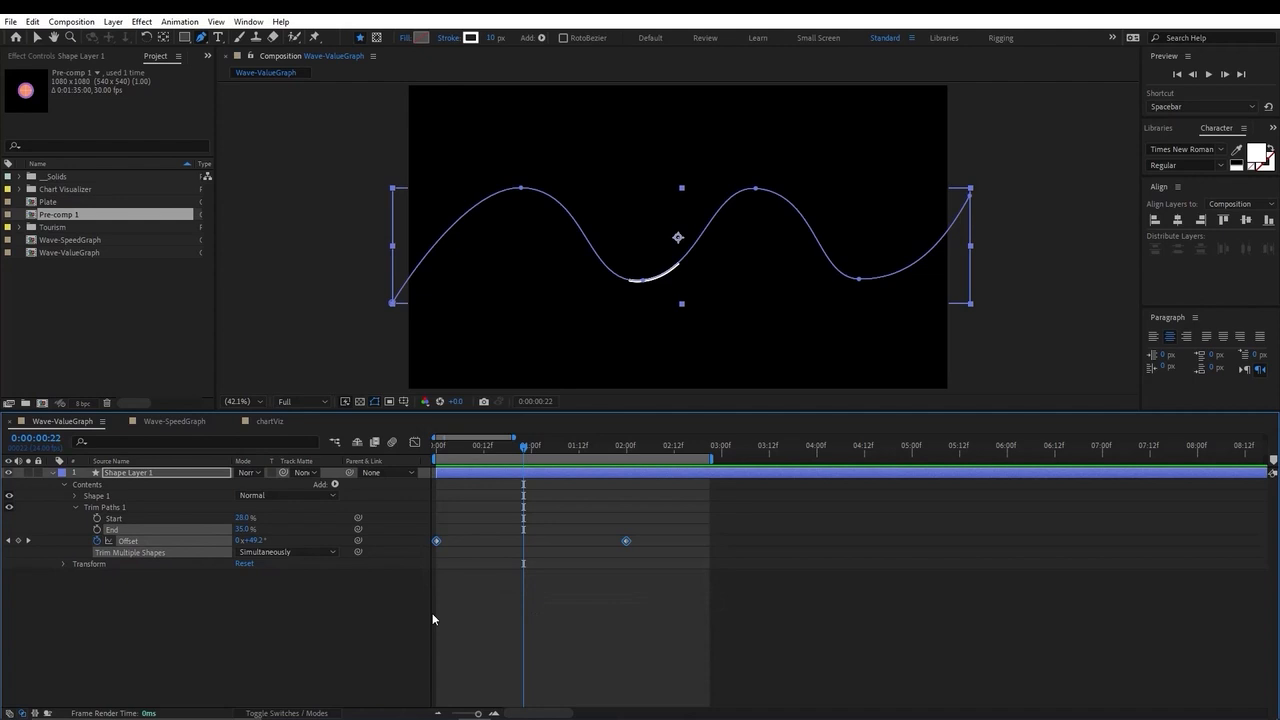
pyautogui.press('F9')
pyautogui.moveTo(528, 447); pyautogui.dragTo(436, 449)
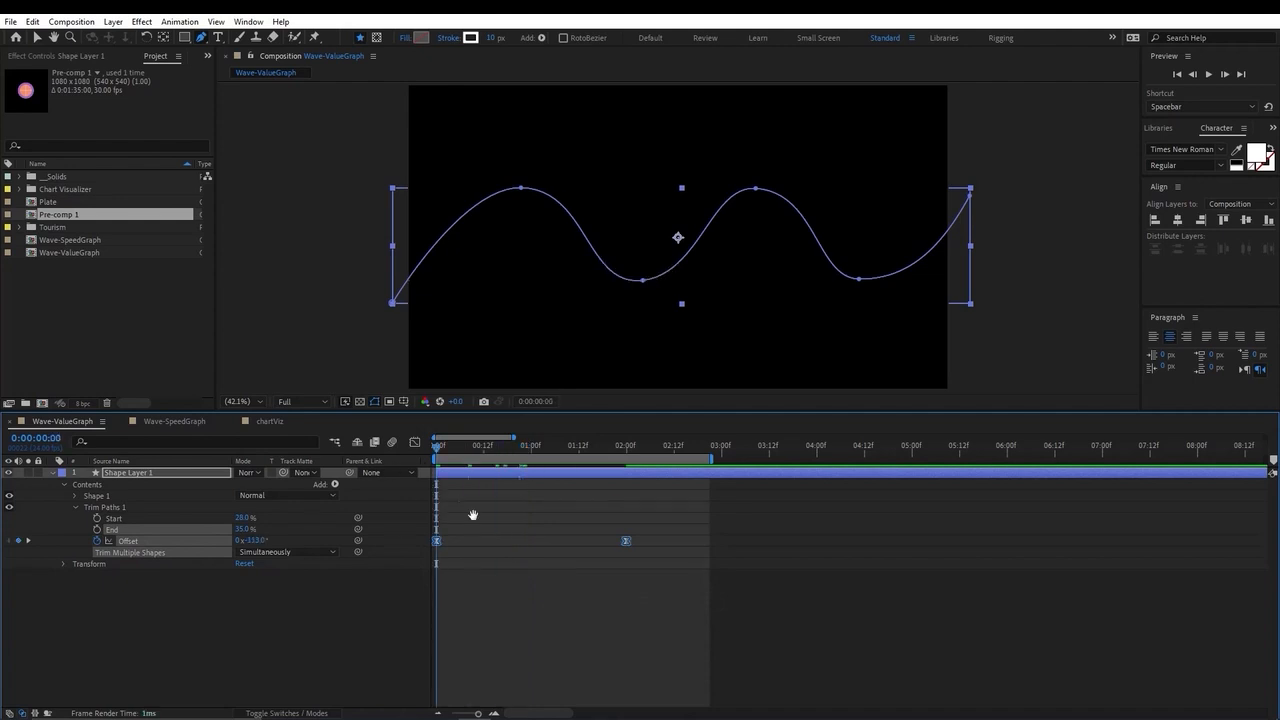
pyautogui.press('space')
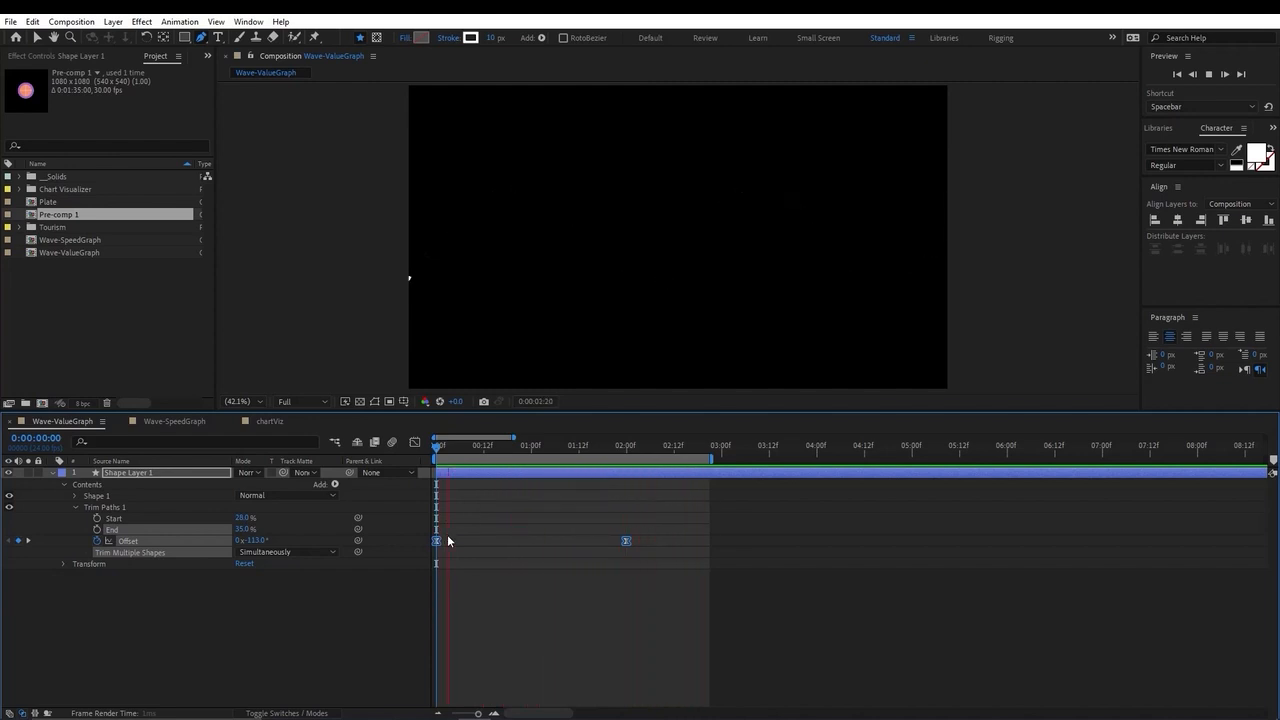
pyautogui.moveTo(494, 448)
pyautogui.mouseDown()
pyautogui.moveTo(460, 448)
pyautogui.moveTo(515, 448)
pyautogui.moveTo(441, 448)
pyautogui.mouseUp()
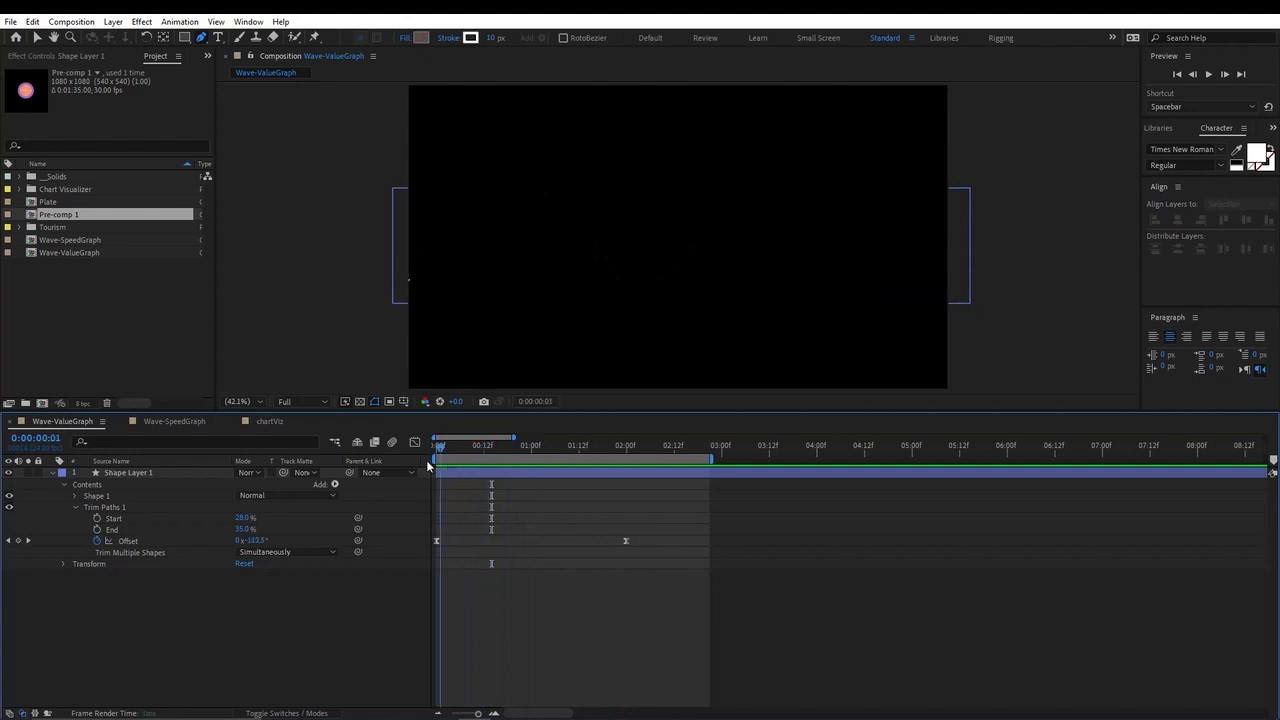
pyautogui.press('space')
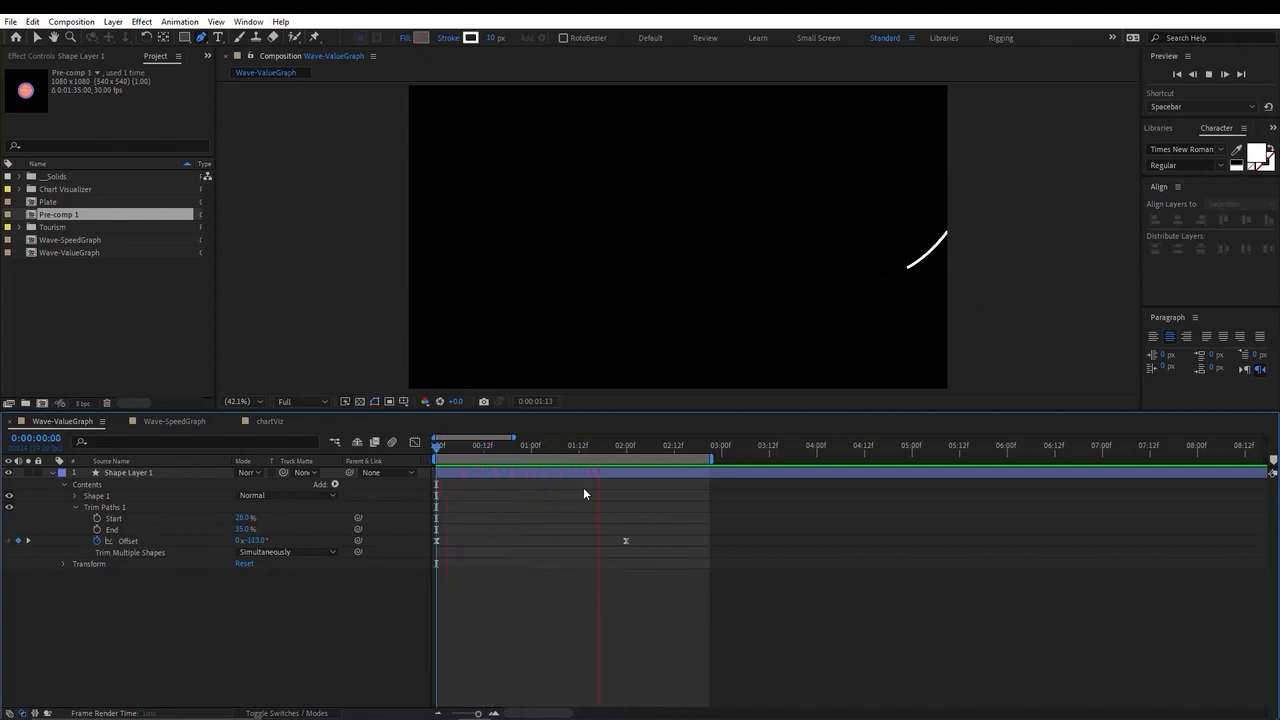
pyautogui.press('space')
# - Add an Offset keyframe at 0:15, where the segment sits on the wave's first crest
pyautogui.moveTo(568, 448)
pyautogui.mouseDown()
pyautogui.moveTo(469, 448)
pyautogui.moveTo(532, 450)
pyautogui.moveTo(499, 452)
pyautogui.mouseUp()
pyautogui.click(530, 472)
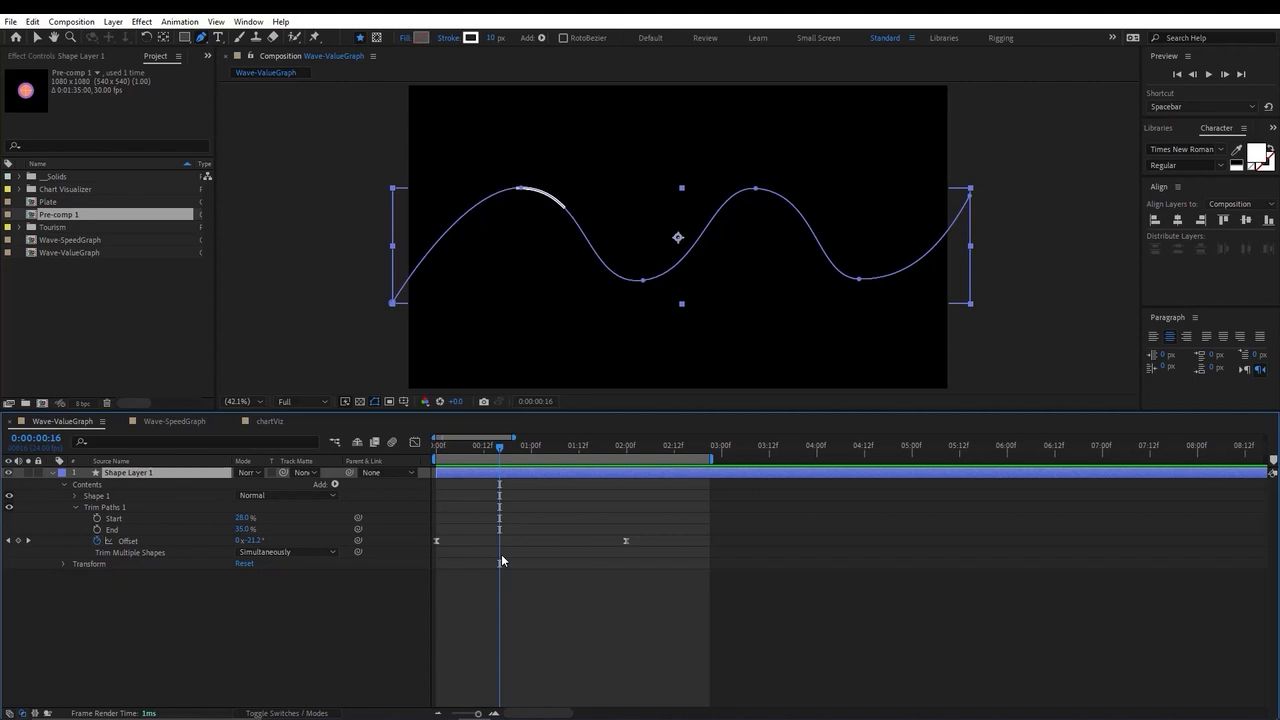
pyautogui.moveTo(476, 453)
pyautogui.mouseDown()
pyautogui.moveTo(437, 452)
pyautogui.moveTo(498, 447)
pyautogui.mouseUp()
pyautogui.click(496, 449)
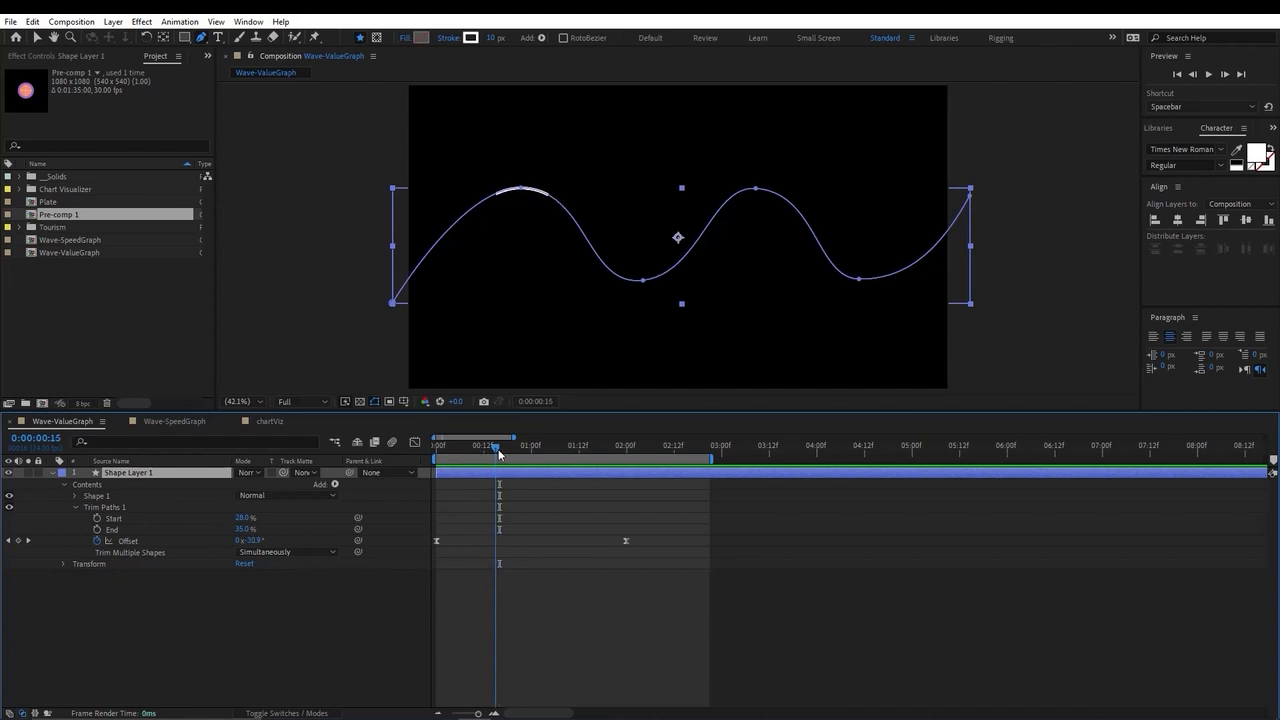
pyautogui.click(18, 541)
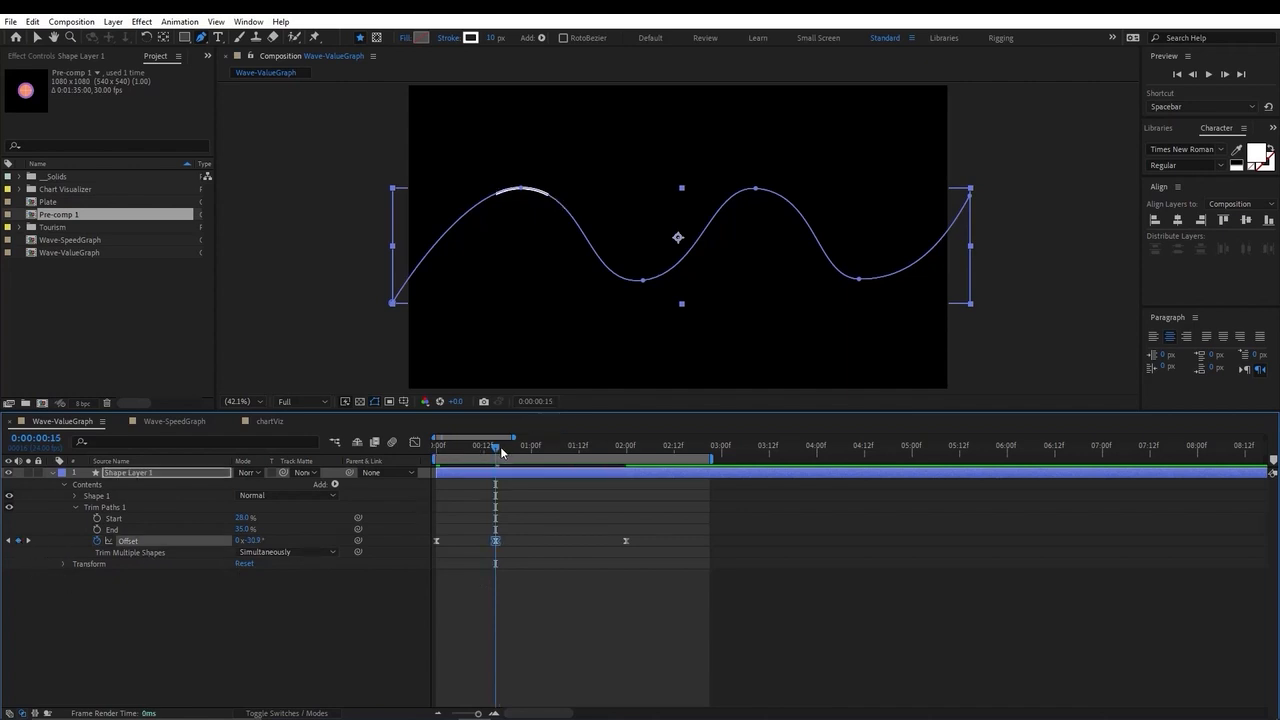
# - Add Offset keyframes at 0:22, 1:05 and 1:12, where the segment reaches the remaining troughs and crest
pyautogui.moveTo(499, 450); pyautogui.dragTo(524, 449)
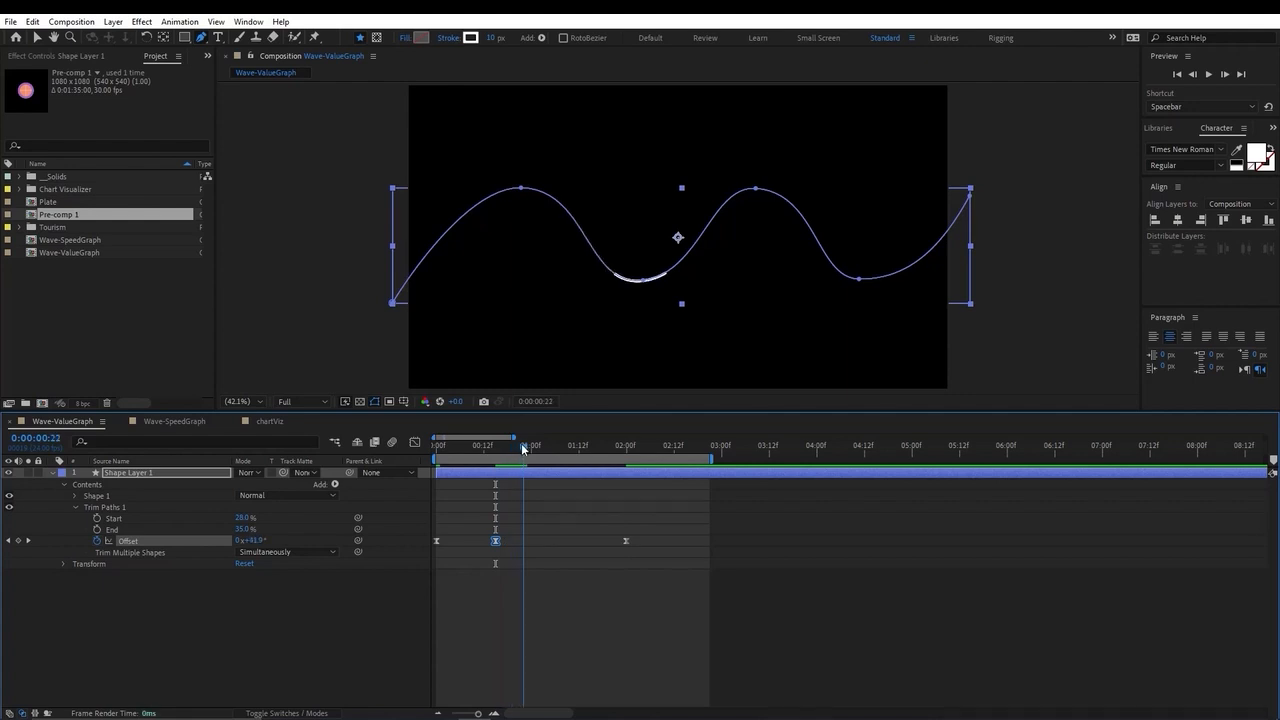
pyautogui.click(18, 541)
pyautogui.moveTo(531, 453); pyautogui.dragTo(551, 449)
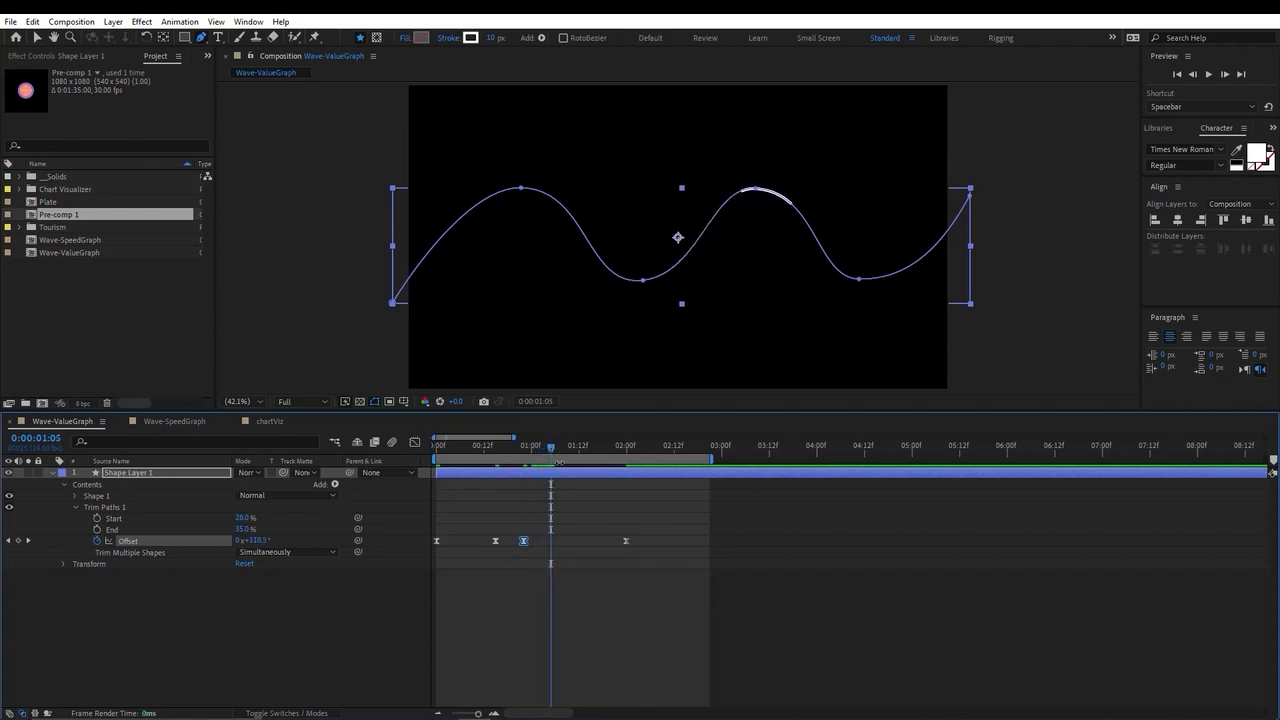
pyautogui.click(18, 541)
pyautogui.moveTo(551, 447); pyautogui.dragTo(579, 449)
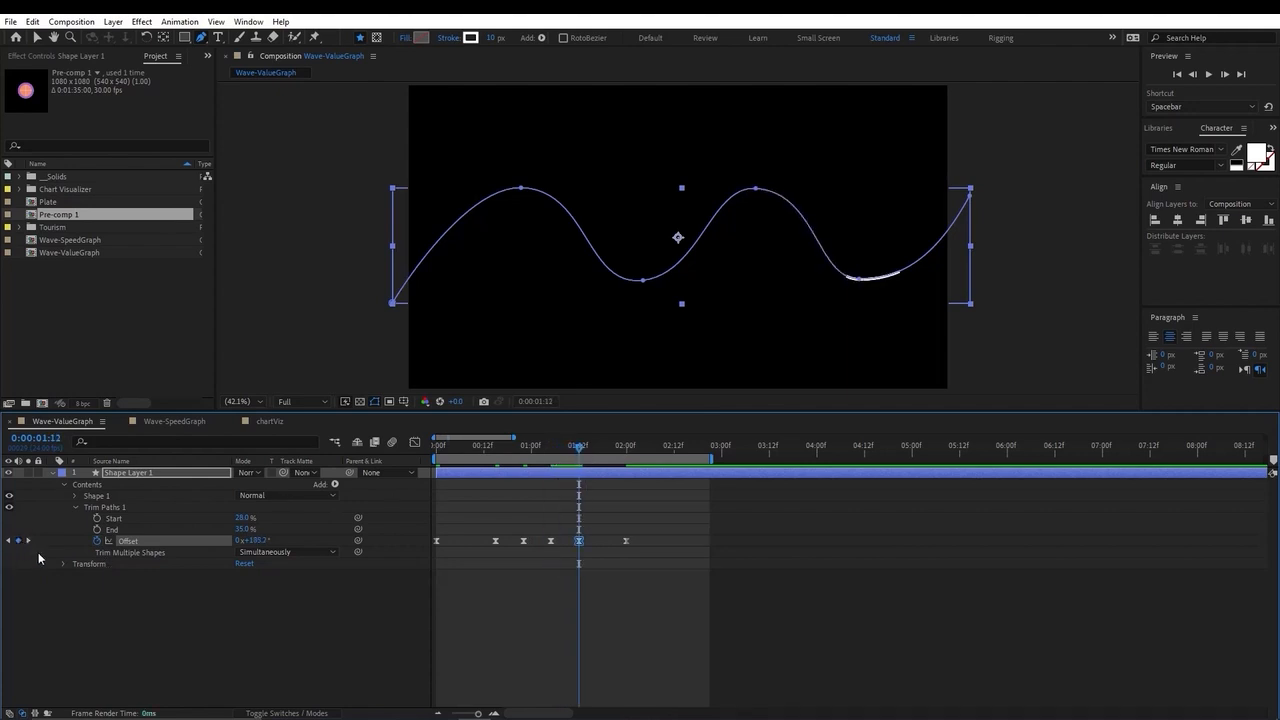
# - Display the Trim Paths Offset value curve in the Graph Editor
pyautogui.click(566, 634)
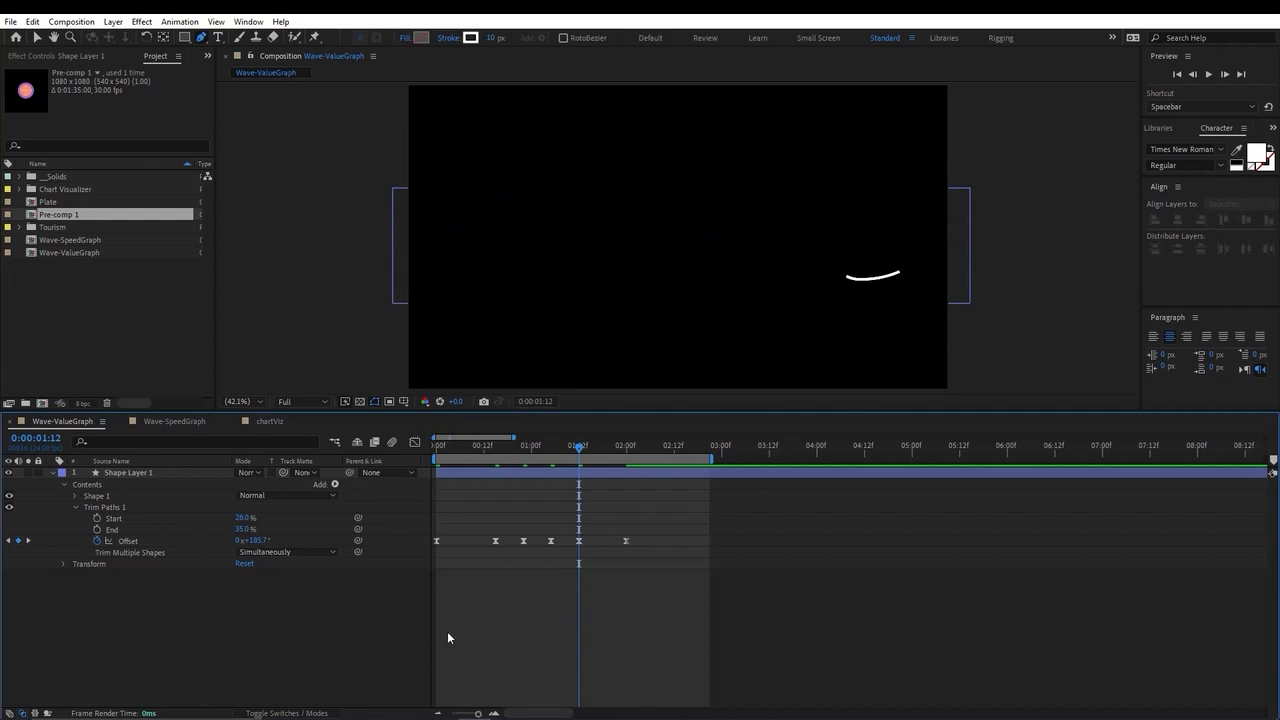
pyautogui.click(416, 446)
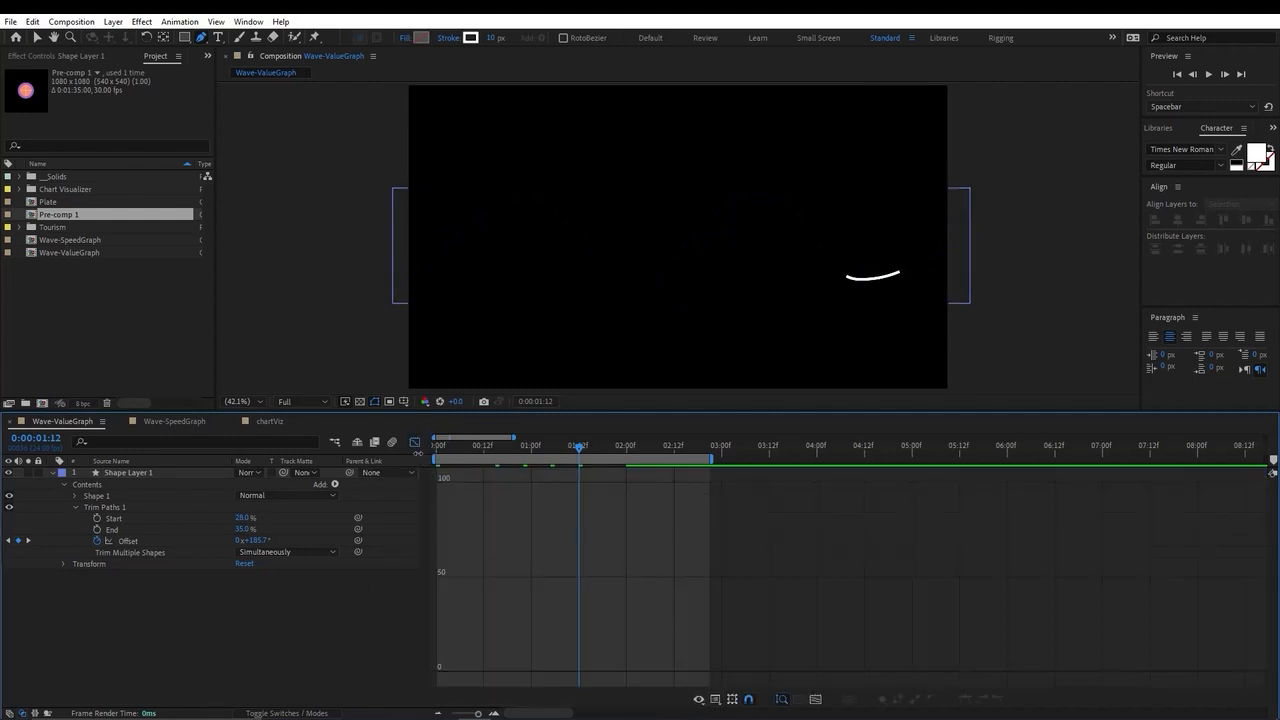
pyautogui.click(123, 547)
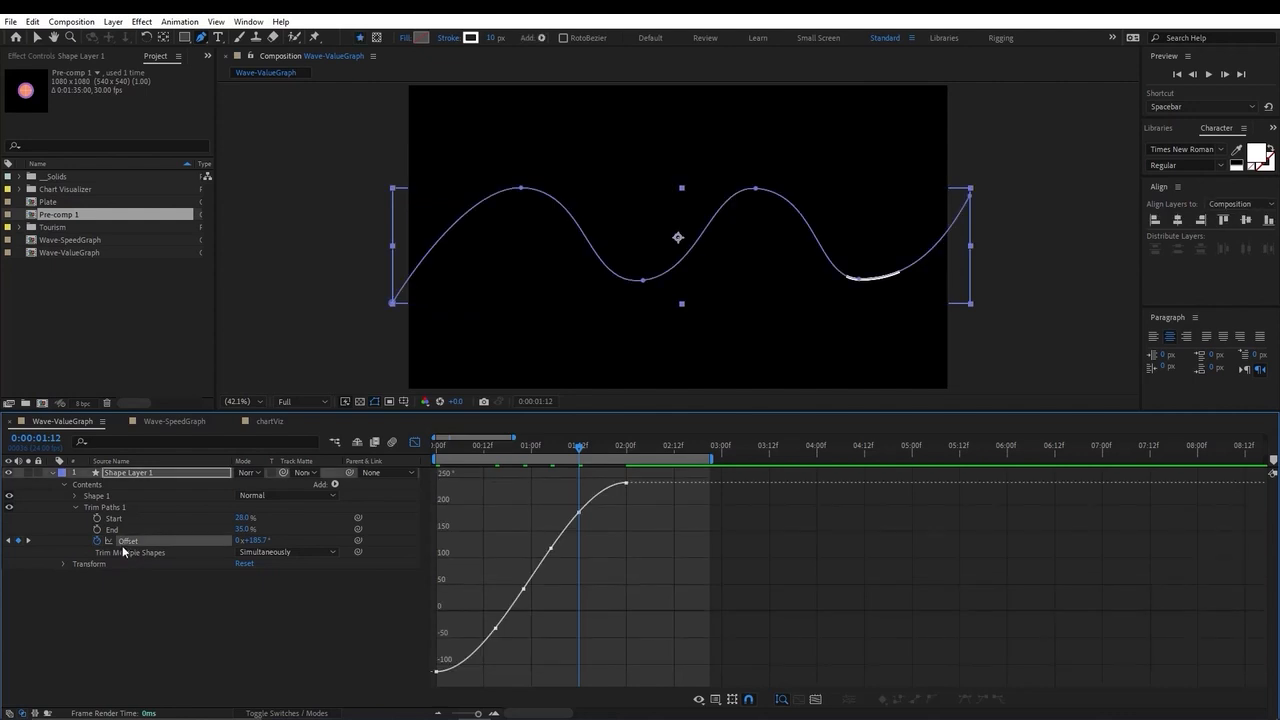
pyautogui.moveTo(516, 437); pyautogui.dragTo(471, 438)
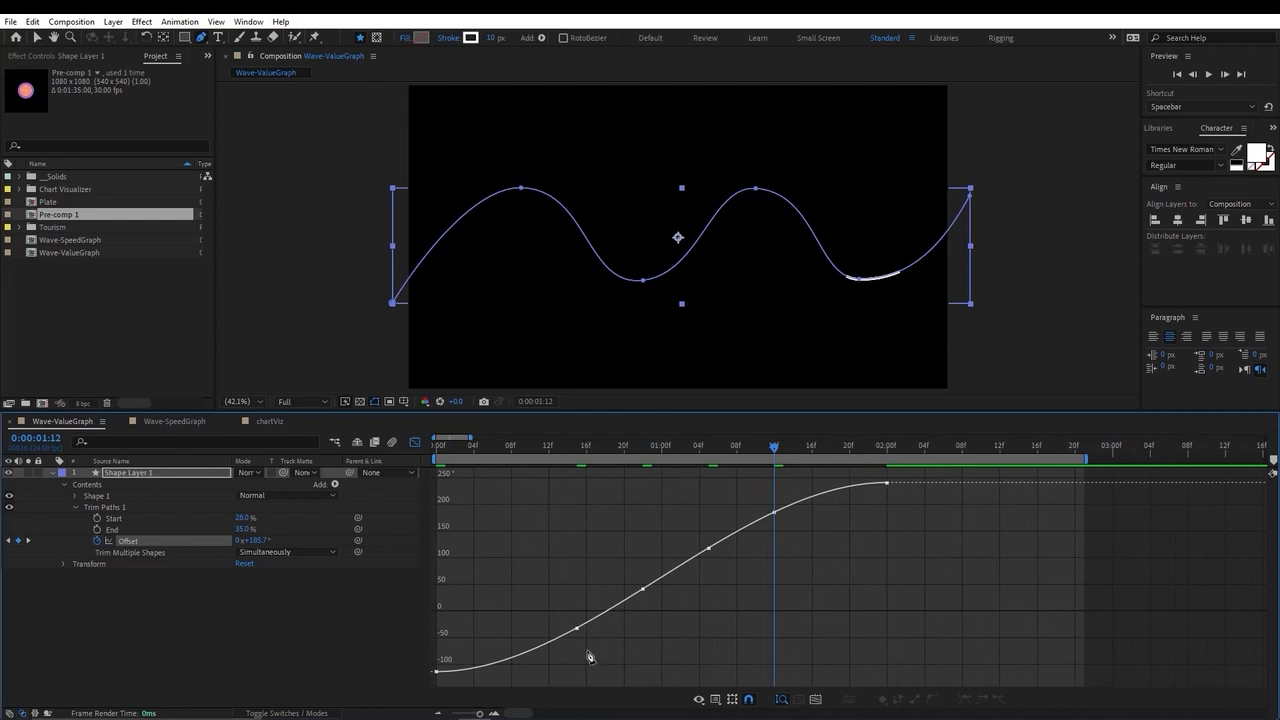
# - Convert the Offset keyframes at 0:15, 0:22 and 1:05 to Auto Bezier
pyautogui.press('v')
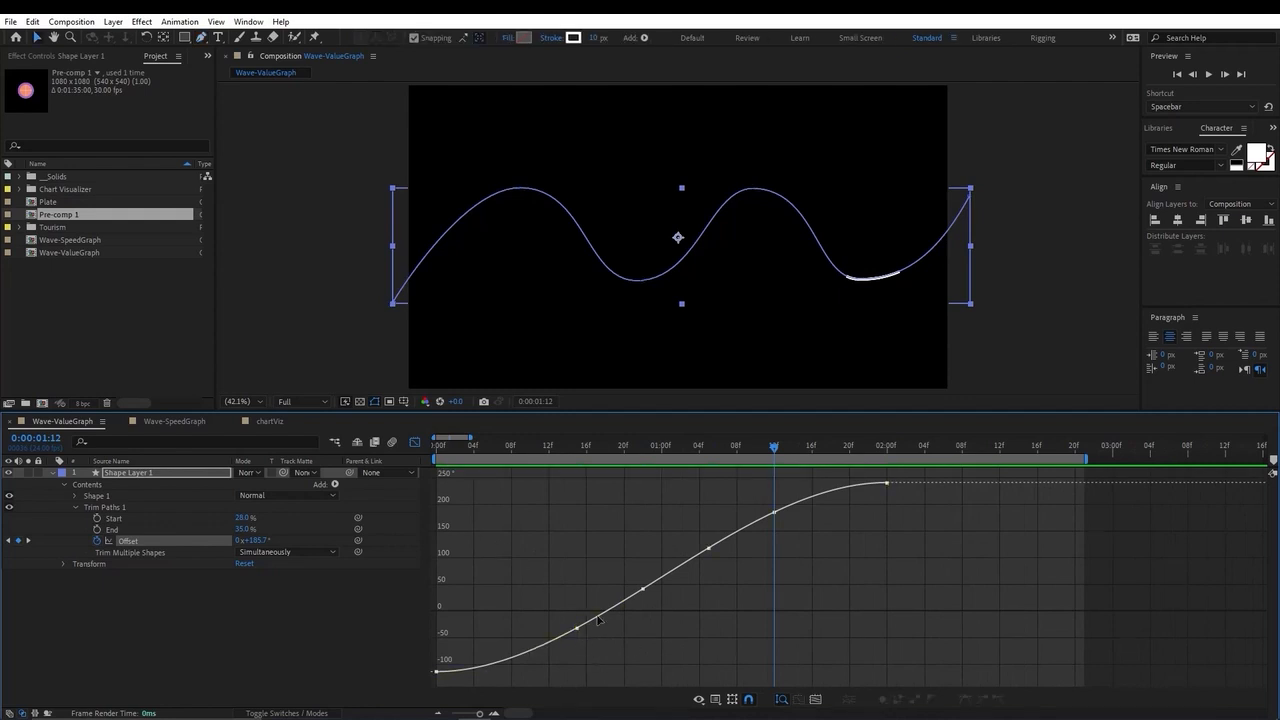
pyautogui.click(578, 629)
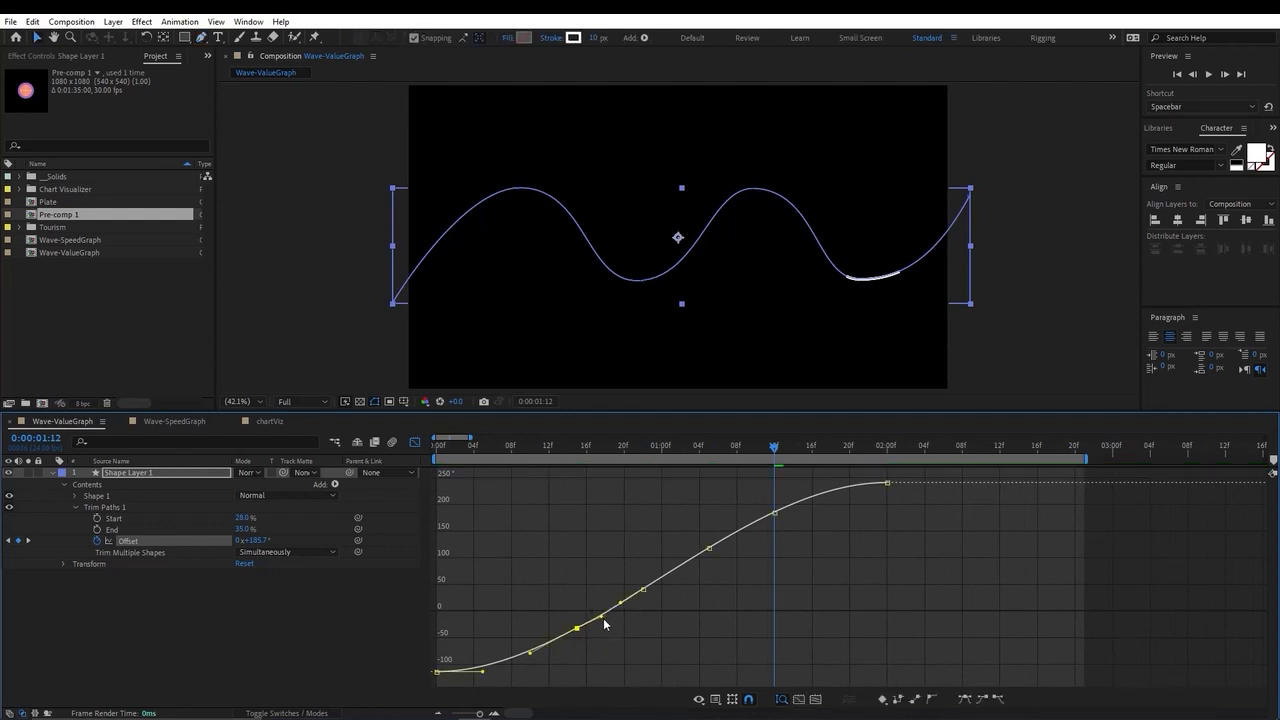
pyautogui.click(598, 649)
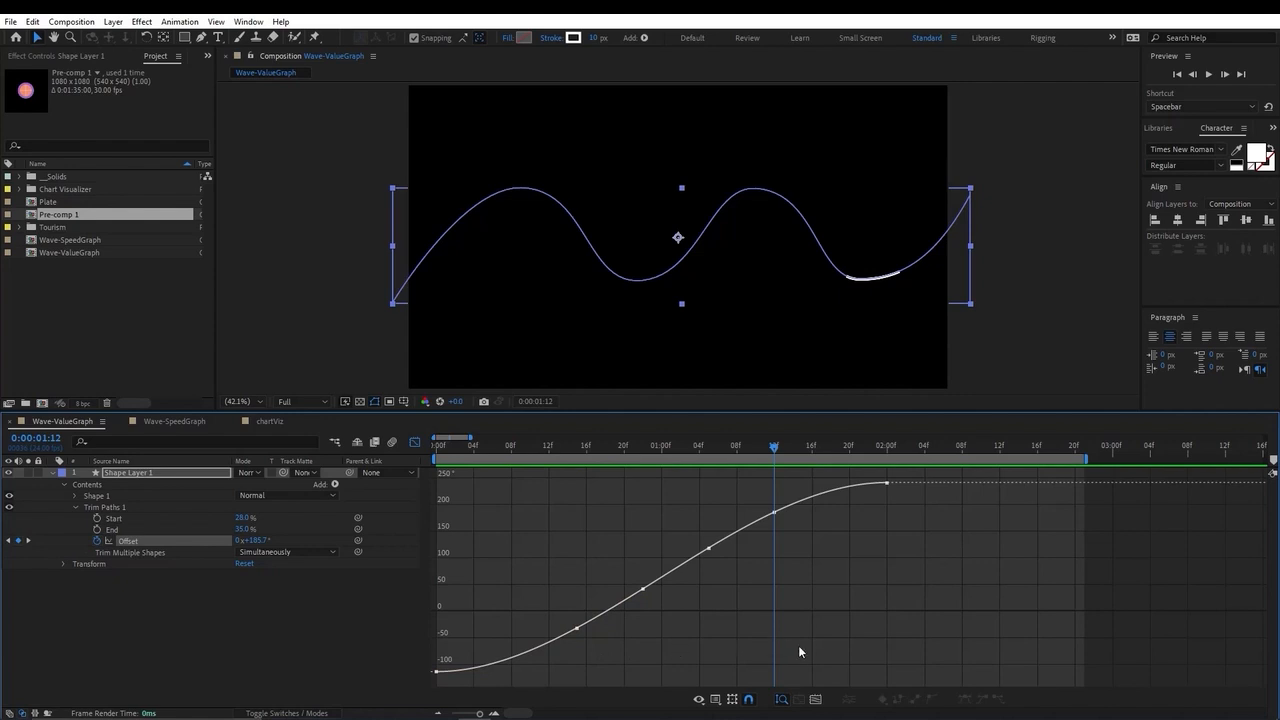
pyautogui.moveTo(827, 652); pyautogui.dragTo(509, 515)
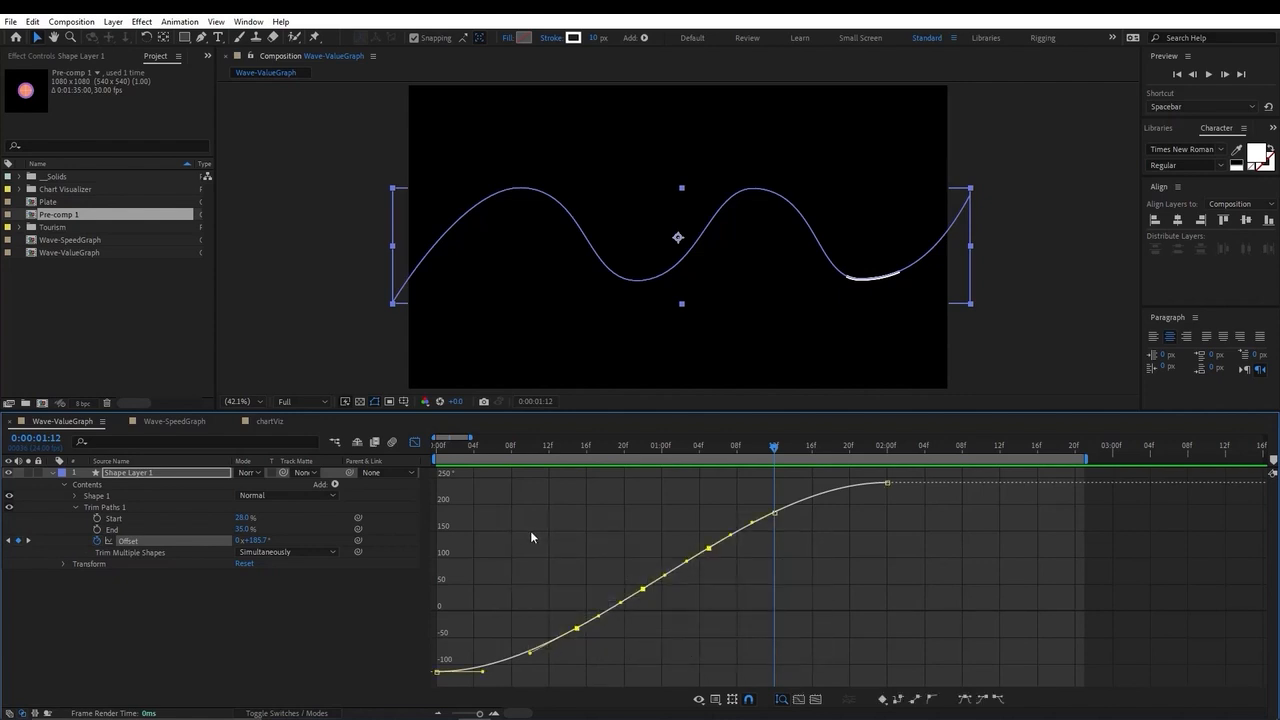
pyautogui.click(931, 702)
pyautogui.click(609, 654)
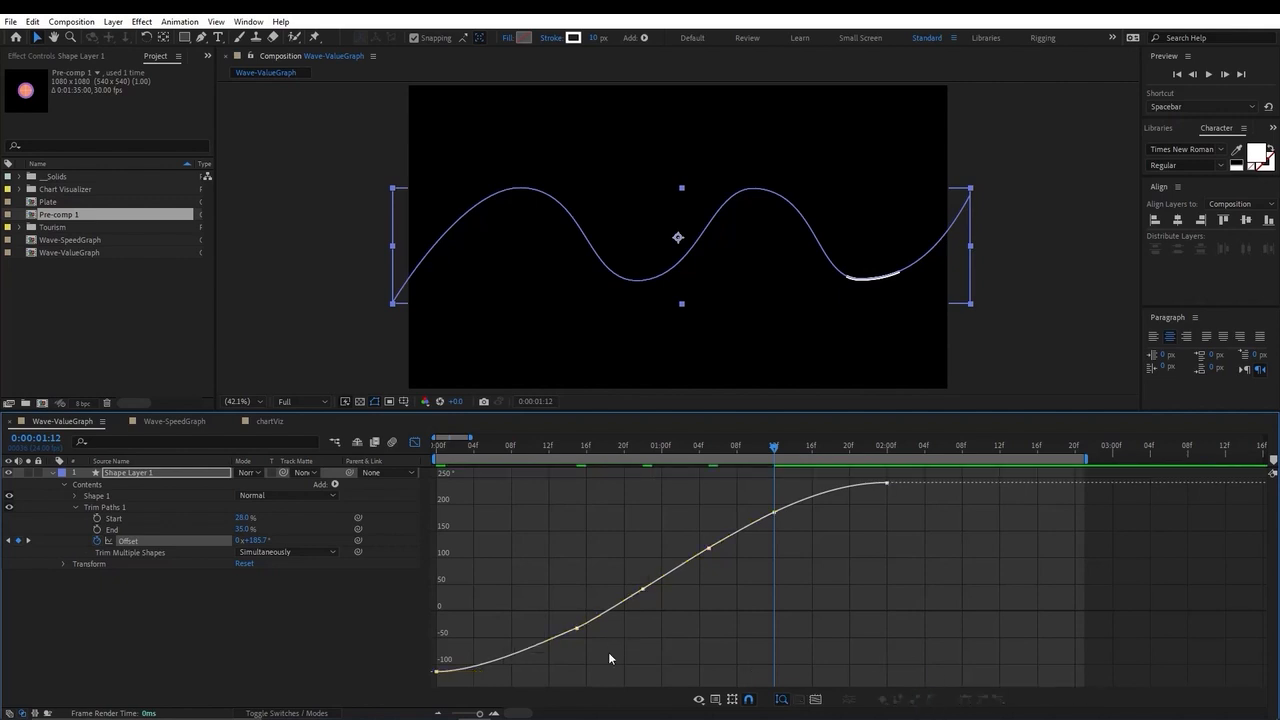
# - Lengthen the outgoing handle of the first Offset keyframe to about 0:11 to soften the approach to the first crest
pyautogui.moveTo(590, 639)
pyautogui.mouseDown()
pyautogui.moveTo(552, 603)
pyautogui.moveTo(594, 608)
pyautogui.moveTo(600, 622)
pyautogui.mouseUp()
pyautogui.click(610, 650)
pyautogui.moveTo(467, 455)
pyautogui.mouseDown()
pyautogui.moveTo(445, 456)
pyautogui.moveTo(582, 476)
pyautogui.moveTo(519, 460)
pyautogui.moveTo(579, 458)
pyautogui.mouseUp()
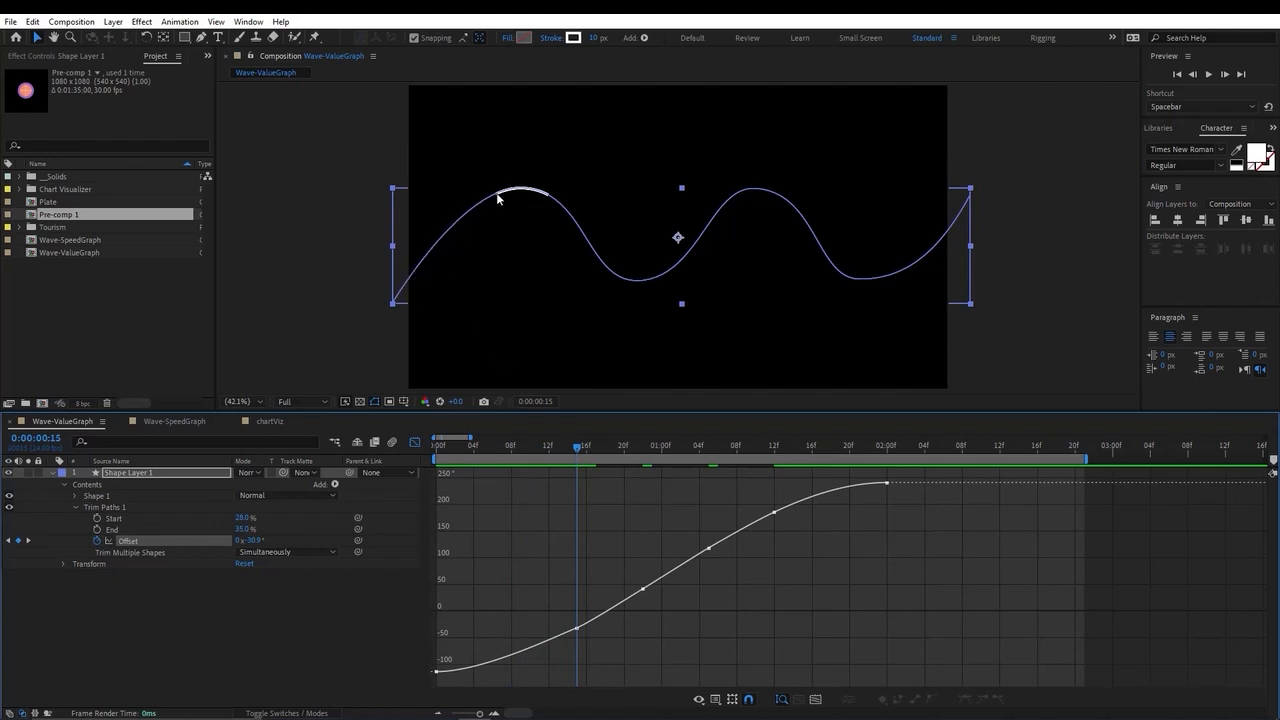
pyautogui.moveTo(473, 682); pyautogui.dragTo(430, 643)
pyautogui.moveTo(485, 677); pyautogui.dragTo(538, 665)
# - Steepen the tangent of the Offset keyframe at 0:15 and extend its outgoing handle to about 0:17
pyautogui.moveTo(582, 455)
pyautogui.mouseDown()
pyautogui.moveTo(557, 457)
pyautogui.moveTo(584, 453)
pyautogui.mouseUp()
pyautogui.moveTo(589, 602); pyautogui.dragTo(571, 637)
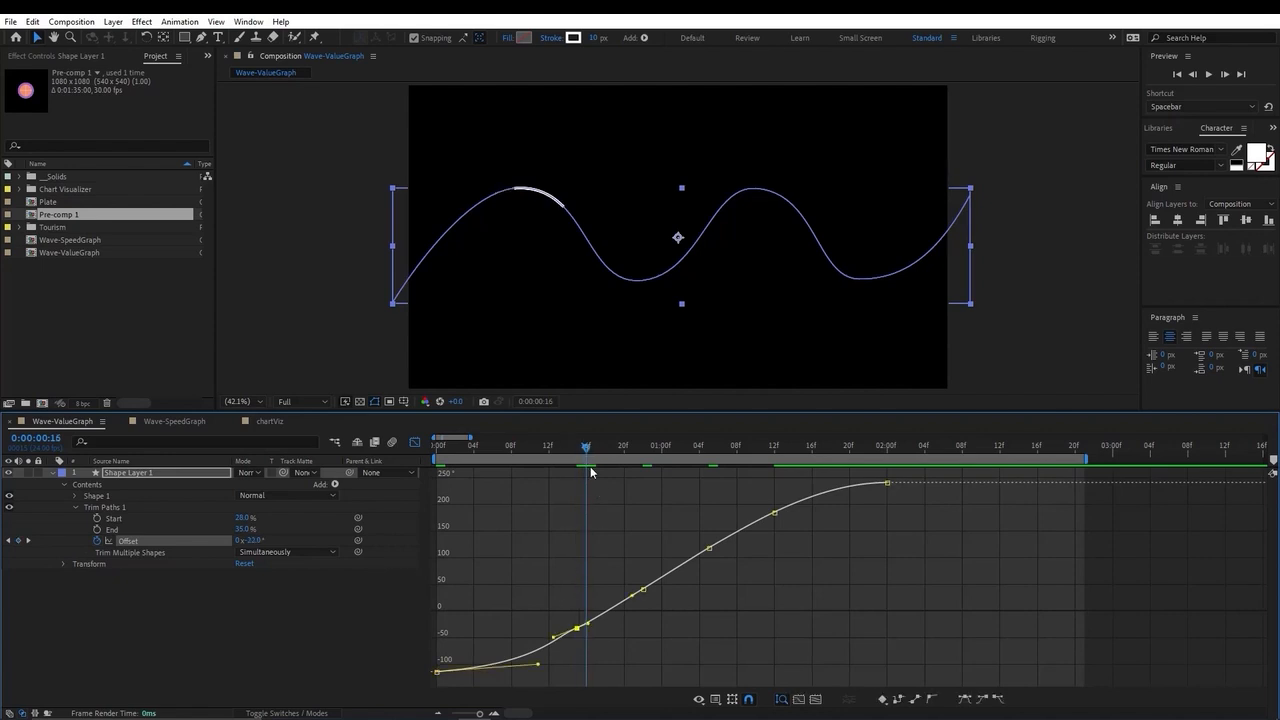
pyautogui.click(582, 455)
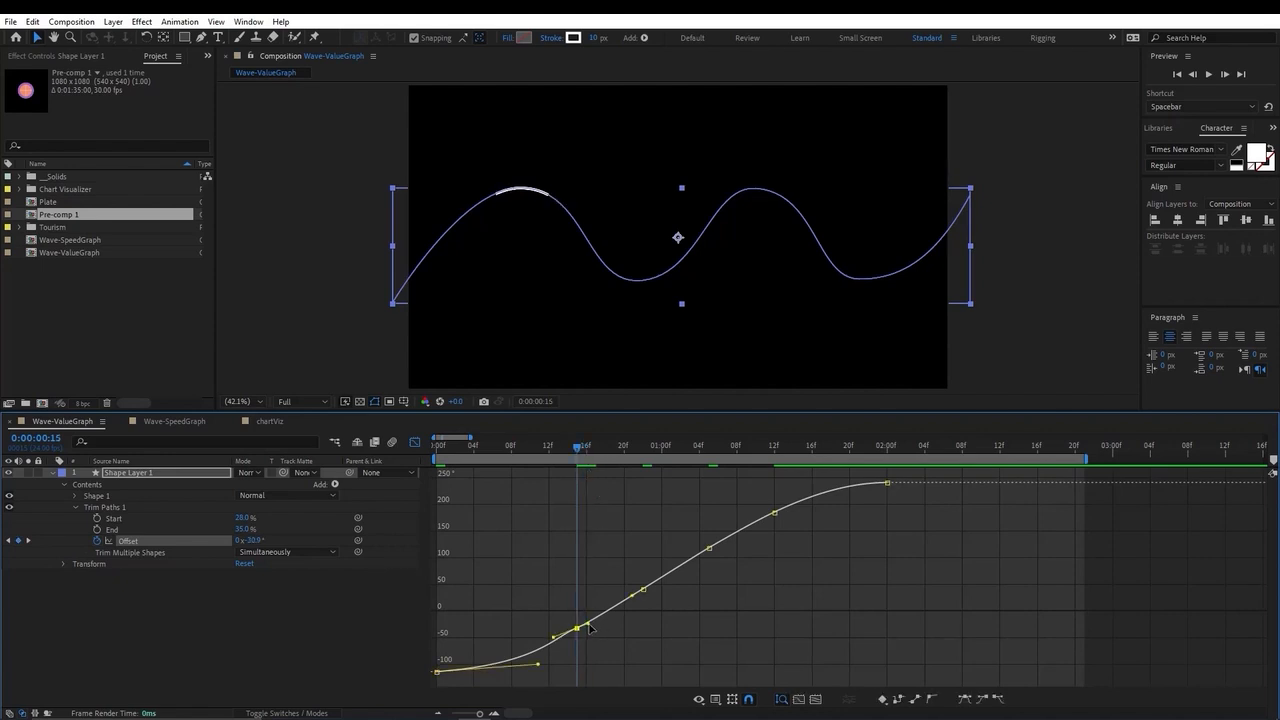
pyautogui.moveTo(472, 437); pyautogui.dragTo(453, 437)
pyautogui.press('space')
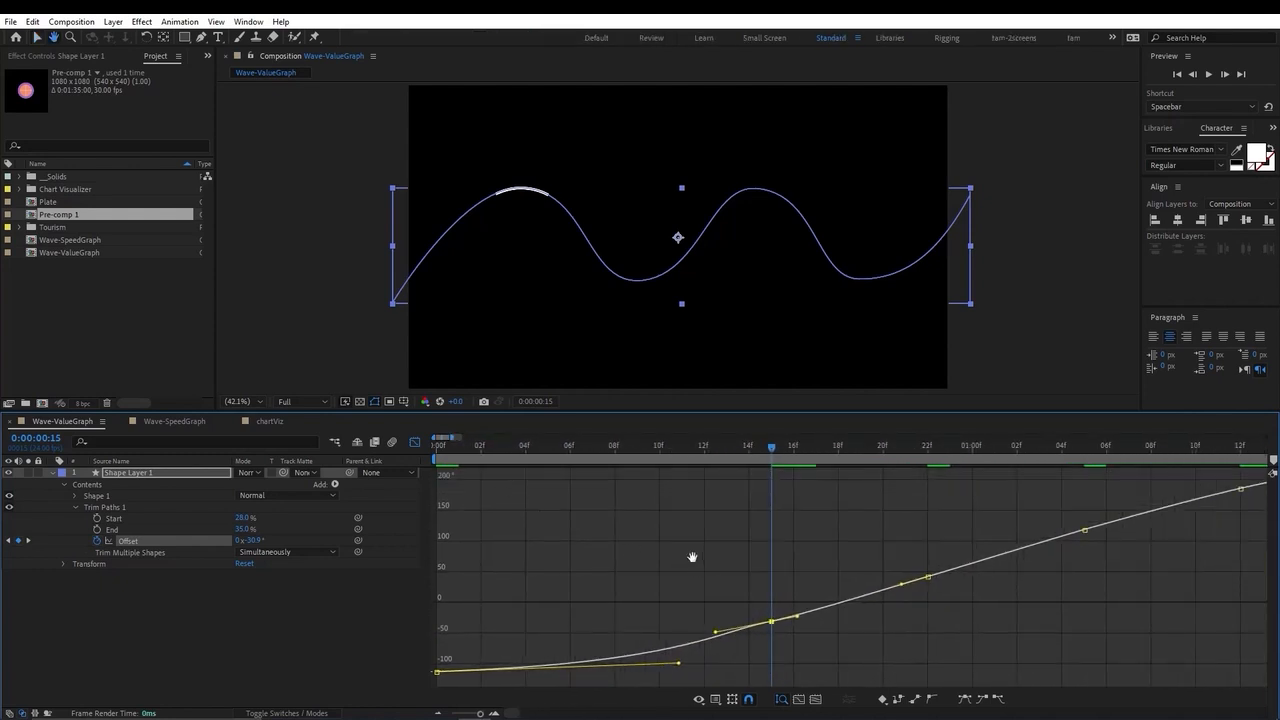
pyautogui.moveTo(688, 556); pyautogui.dragTo(566, 549)
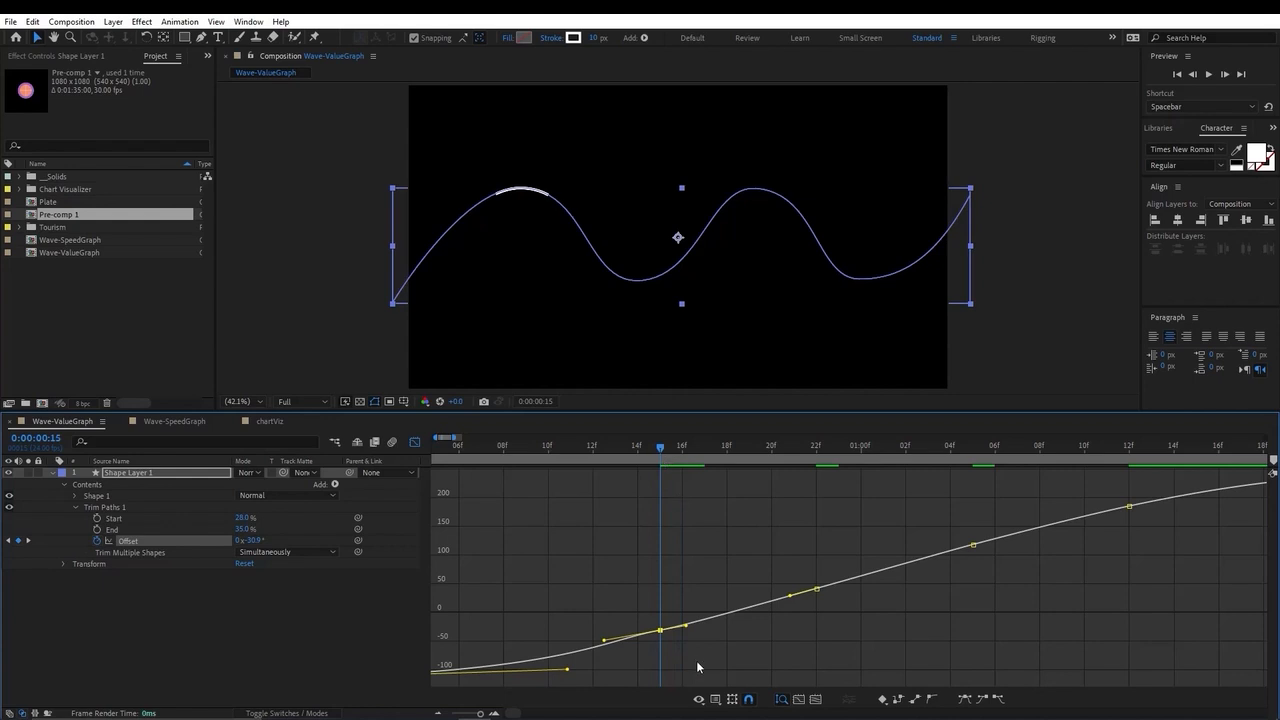
pyautogui.moveTo(688, 625); pyautogui.dragTo(719, 606)
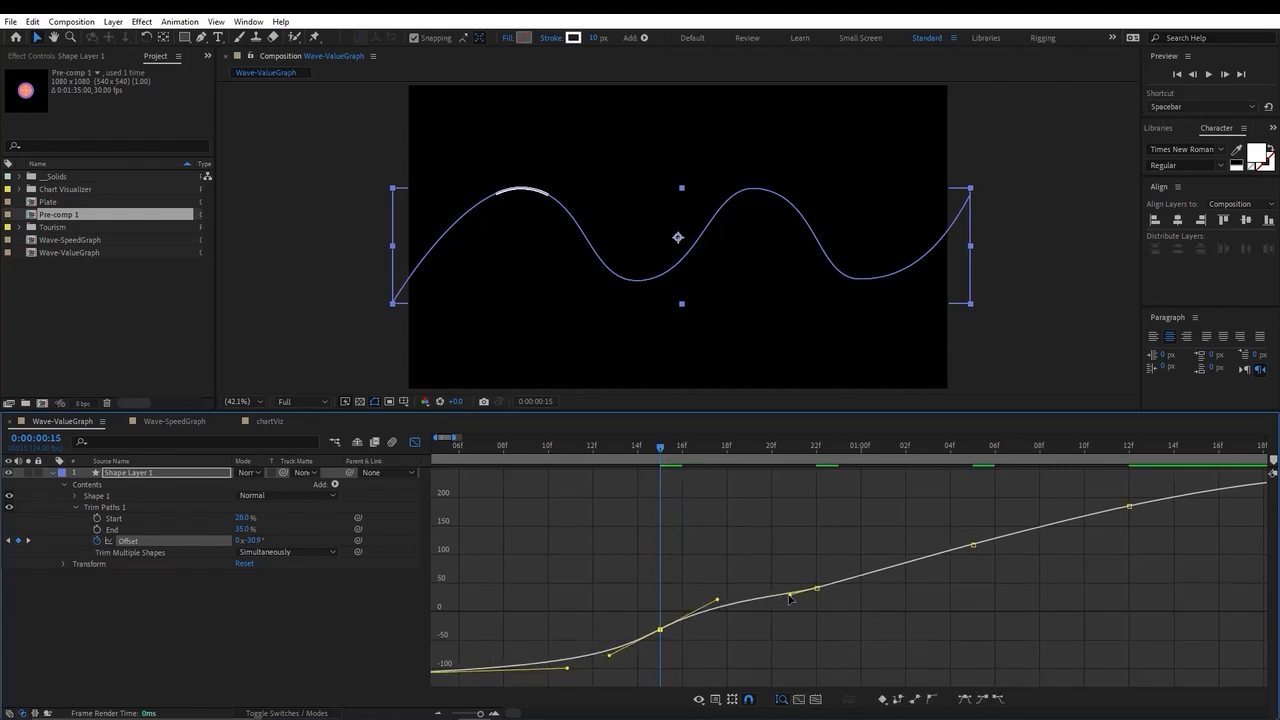
# - Flatten the tangent of the Offset keyframe at 0:22 to a slight upward slope, with its outgoing handle reaching about 1:02
pyautogui.click(790, 595)
pyautogui.moveTo(672, 451); pyautogui.dragTo(812, 485)
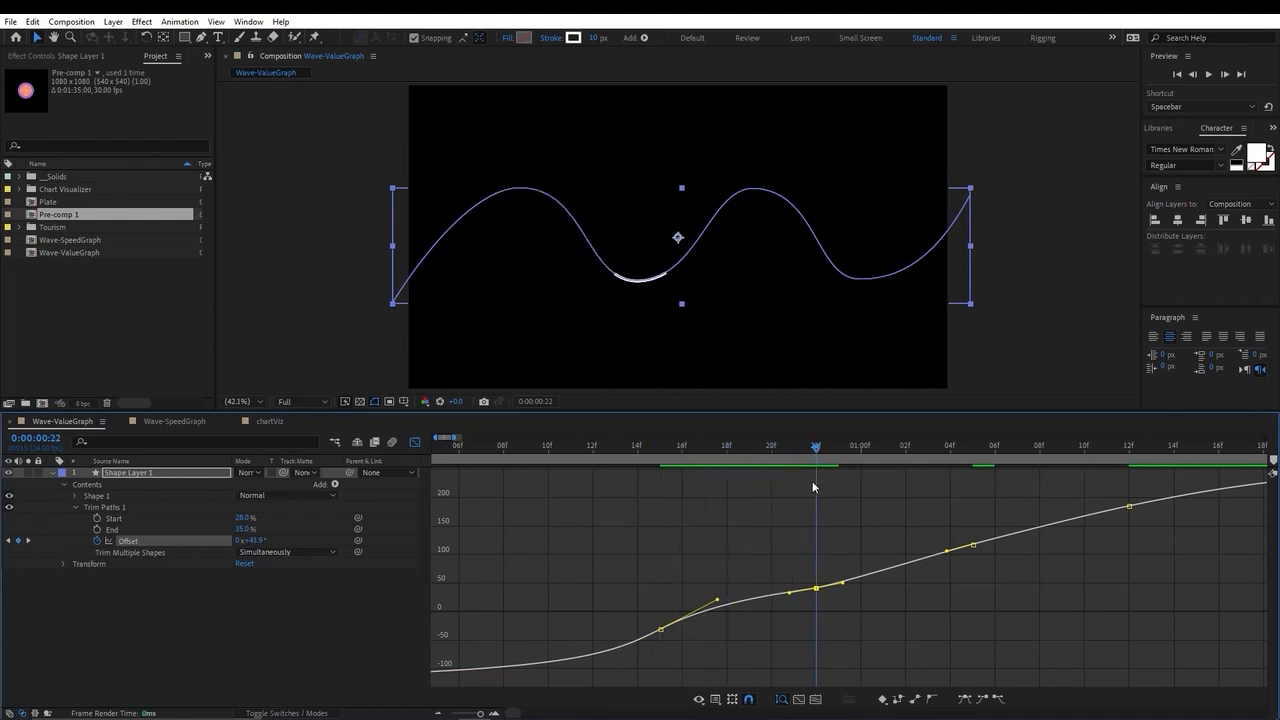
pyautogui.moveTo(842, 584); pyautogui.dragTo(925, 586)
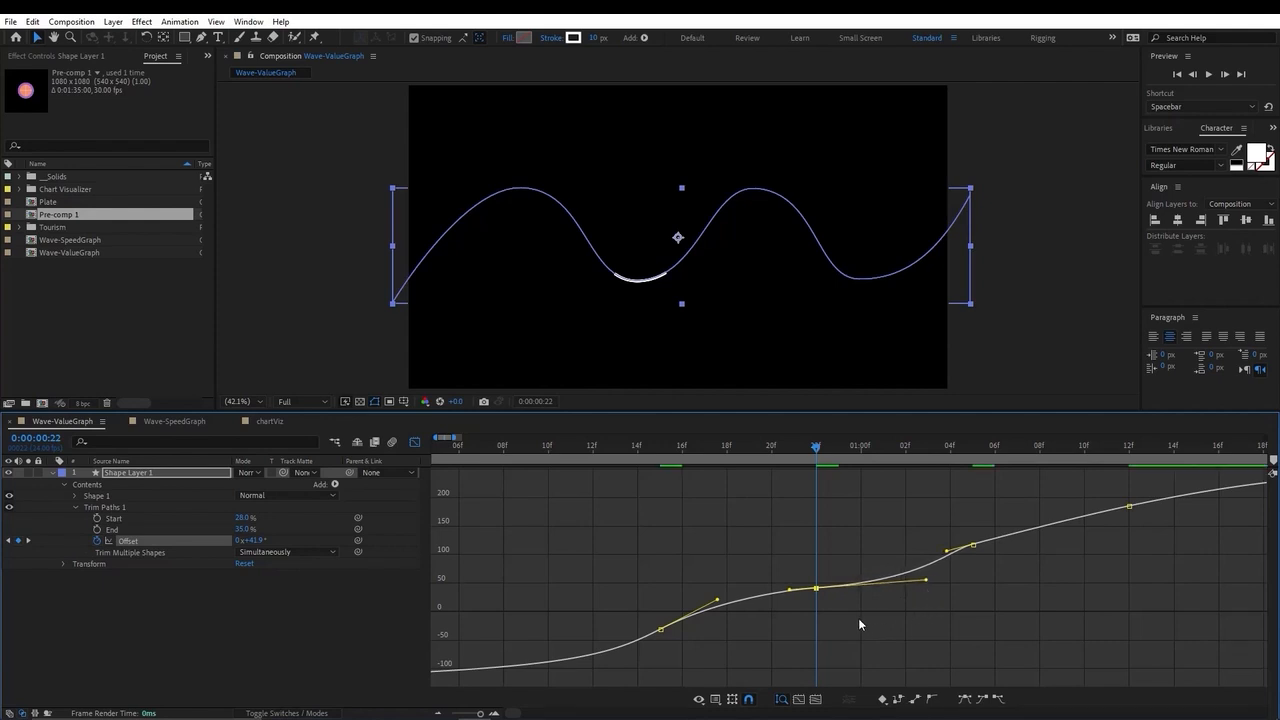
pyautogui.click(815, 621)
pyautogui.click(817, 589)
pyautogui.click(820, 611)
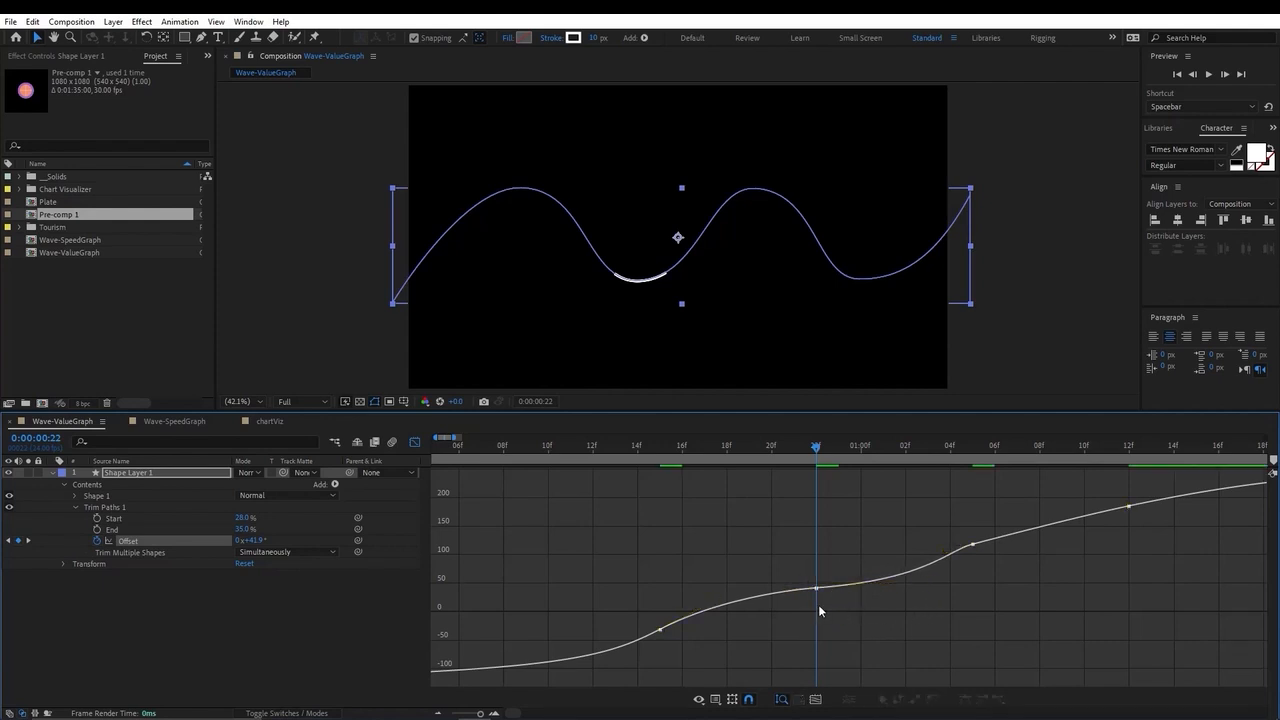
pyautogui.moveTo(818, 583); pyautogui.dragTo(809, 560)
pyautogui.moveTo(925, 584)
pyautogui.mouseDown()
pyautogui.moveTo(852, 590)
pyautogui.moveTo(910, 601)
pyautogui.mouseUp()
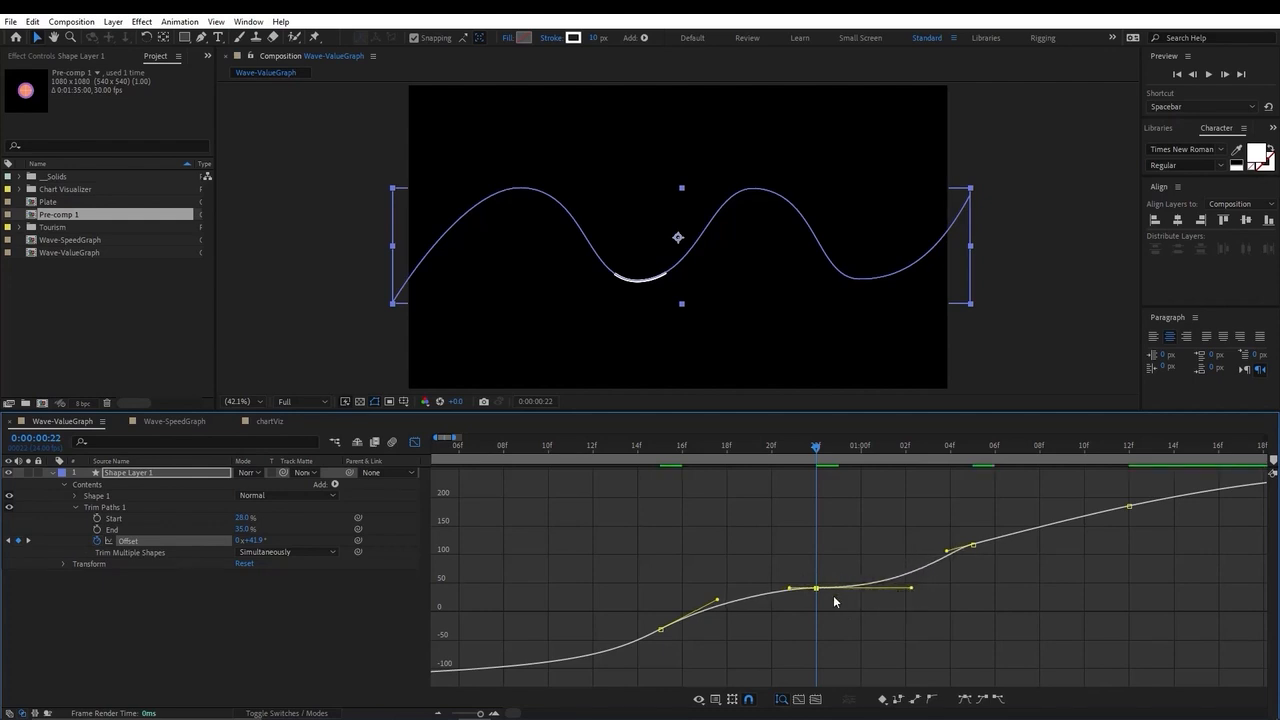
pyautogui.moveTo(911, 586); pyautogui.dragTo(919, 579)
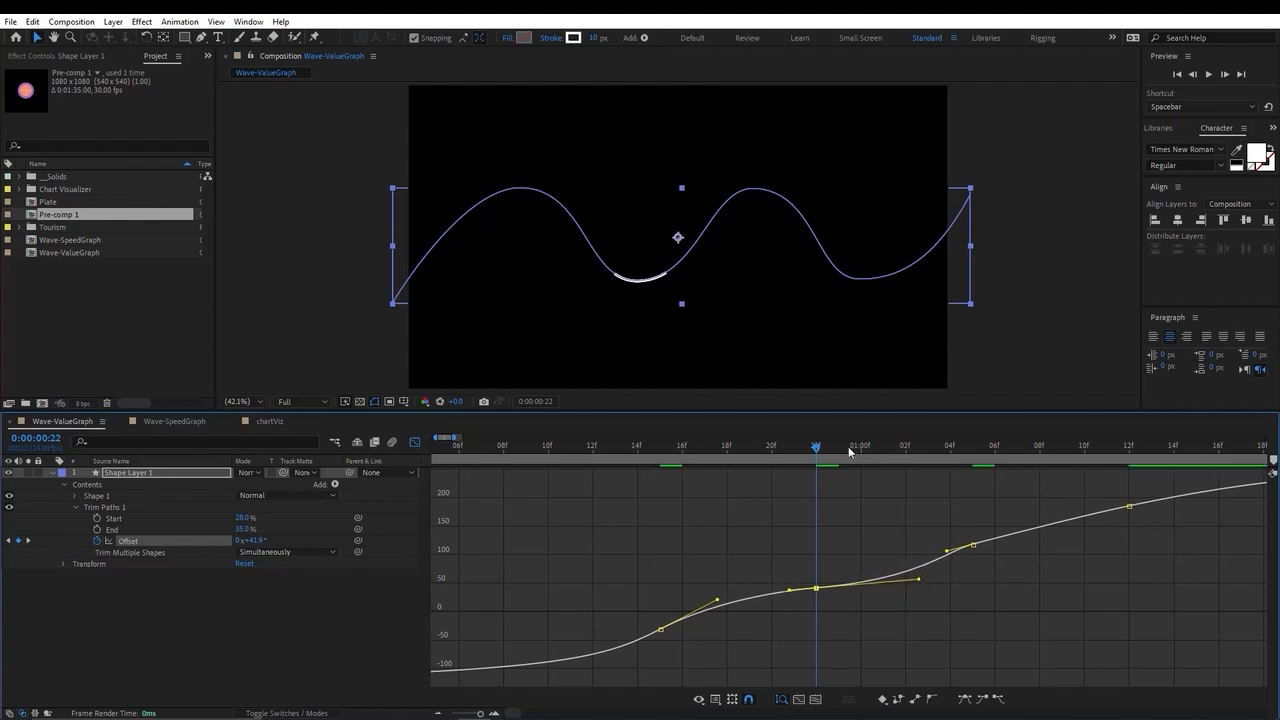
# - Steepen the tangent of the Offset keyframe at 1:05 and extend its outgoing handle to about 1:09
pyautogui.moveTo(849, 452); pyautogui.dragTo(967, 476)
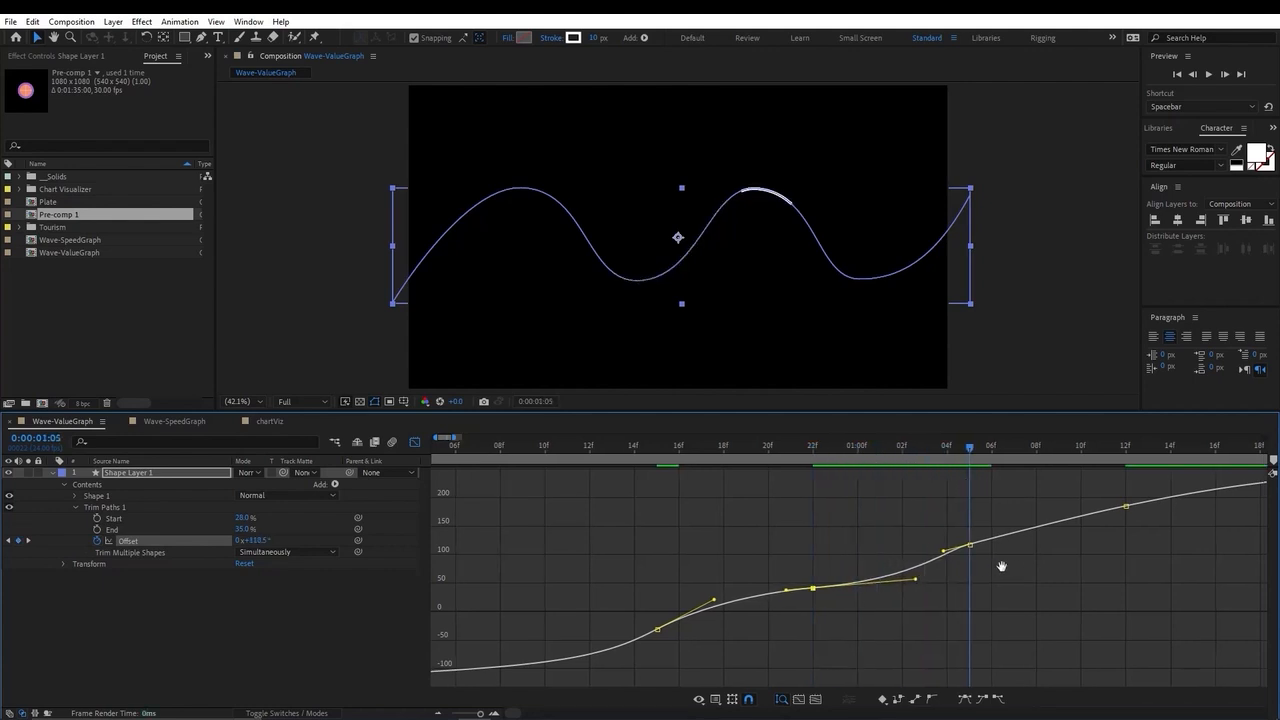
pyautogui.moveTo(1001, 567); pyautogui.dragTo(805, 588)
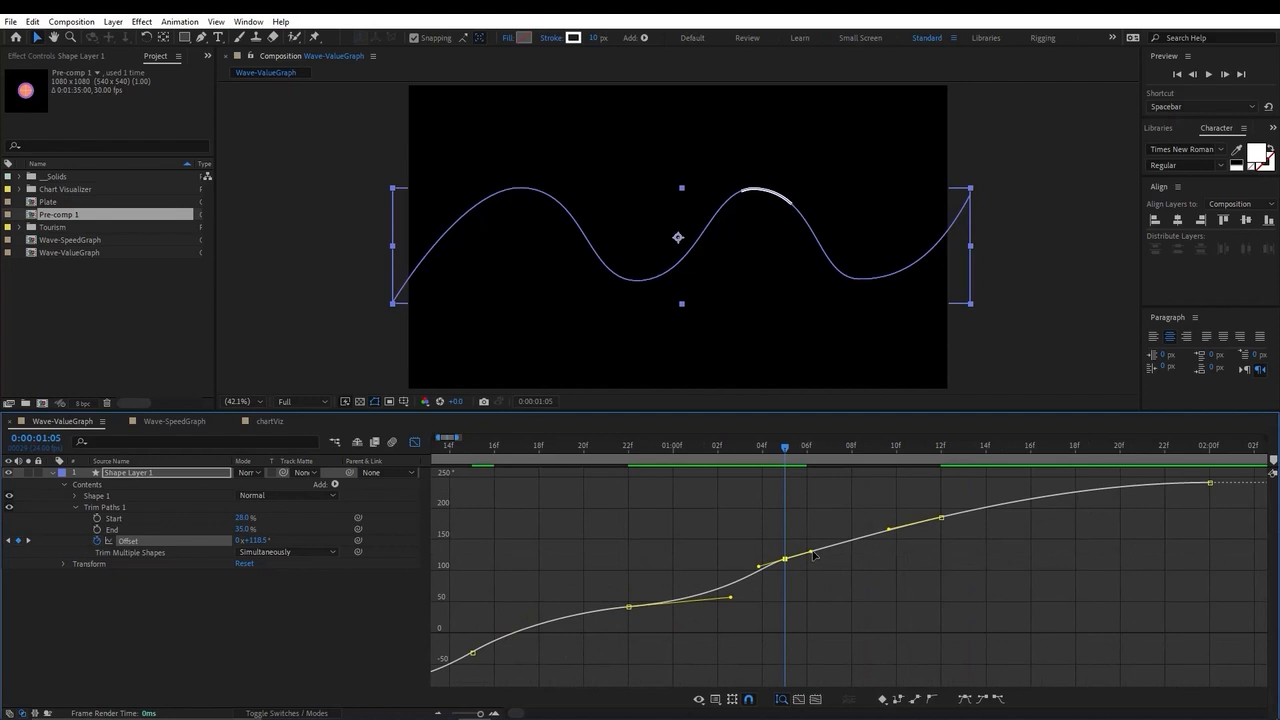
pyautogui.moveTo(812, 549); pyautogui.dragTo(873, 521)
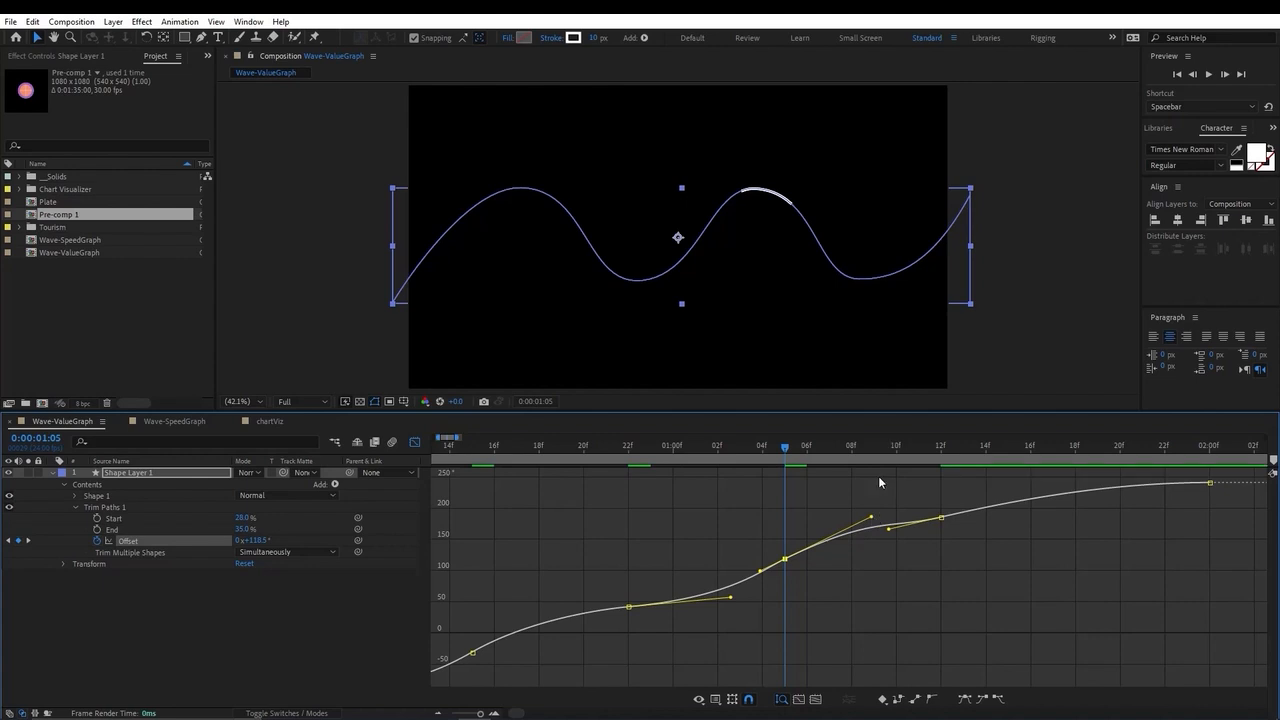
# - Flatten the tangent of the Offset keyframe at 1:12 and extend its outgoing handle to about 1:17
pyautogui.moveTo(808, 466); pyautogui.dragTo(945, 467)
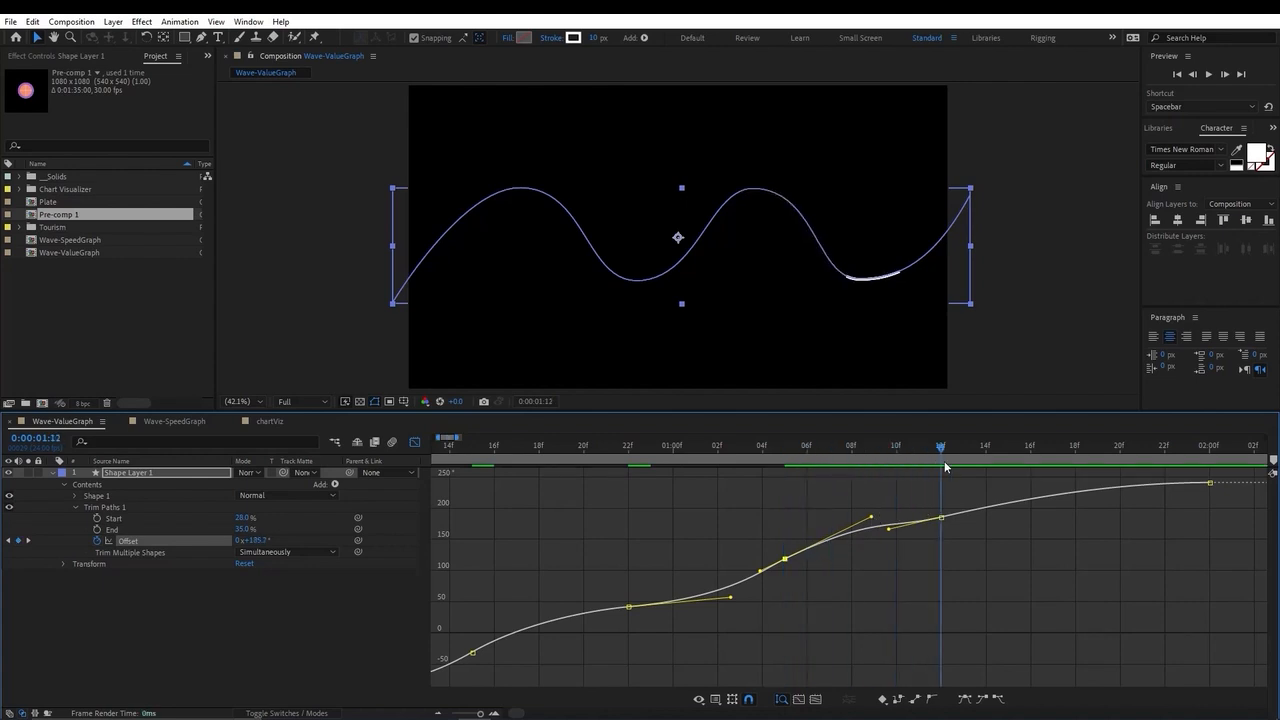
pyautogui.click(941, 517)
pyautogui.moveTo(1029, 497); pyautogui.dragTo(1066, 513)
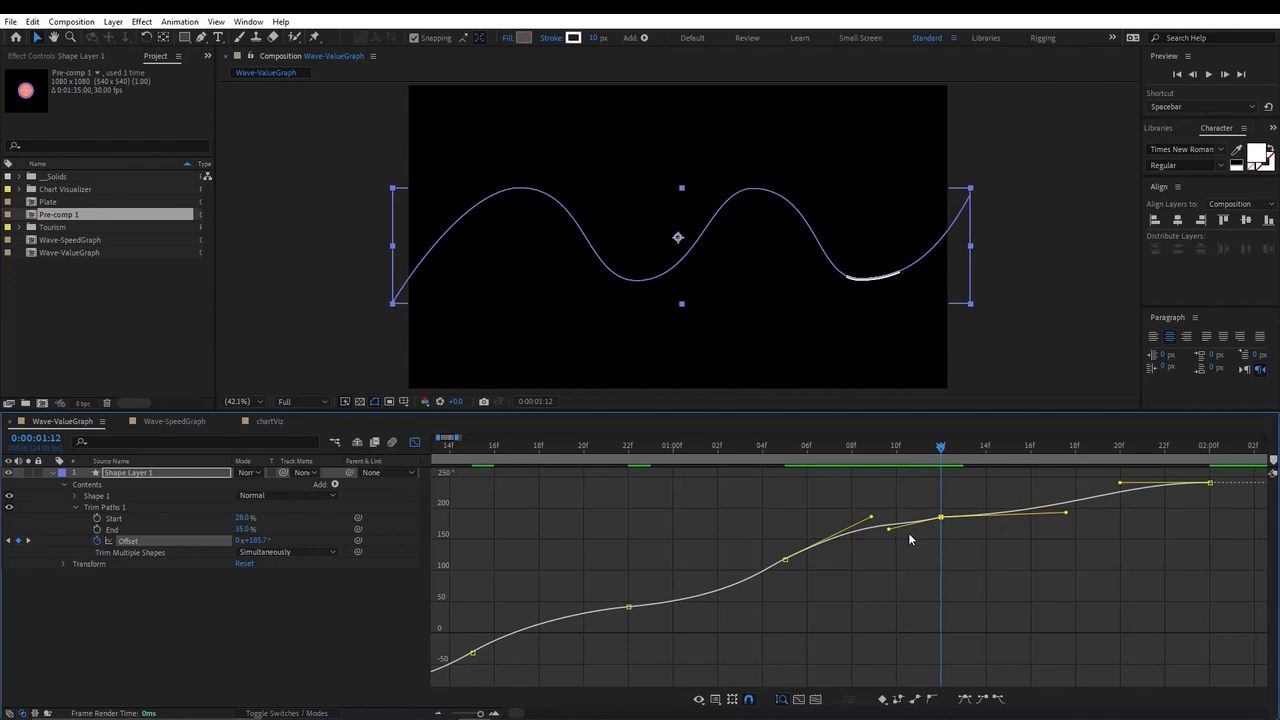
pyautogui.moveTo(890, 530); pyautogui.dragTo(889, 523)
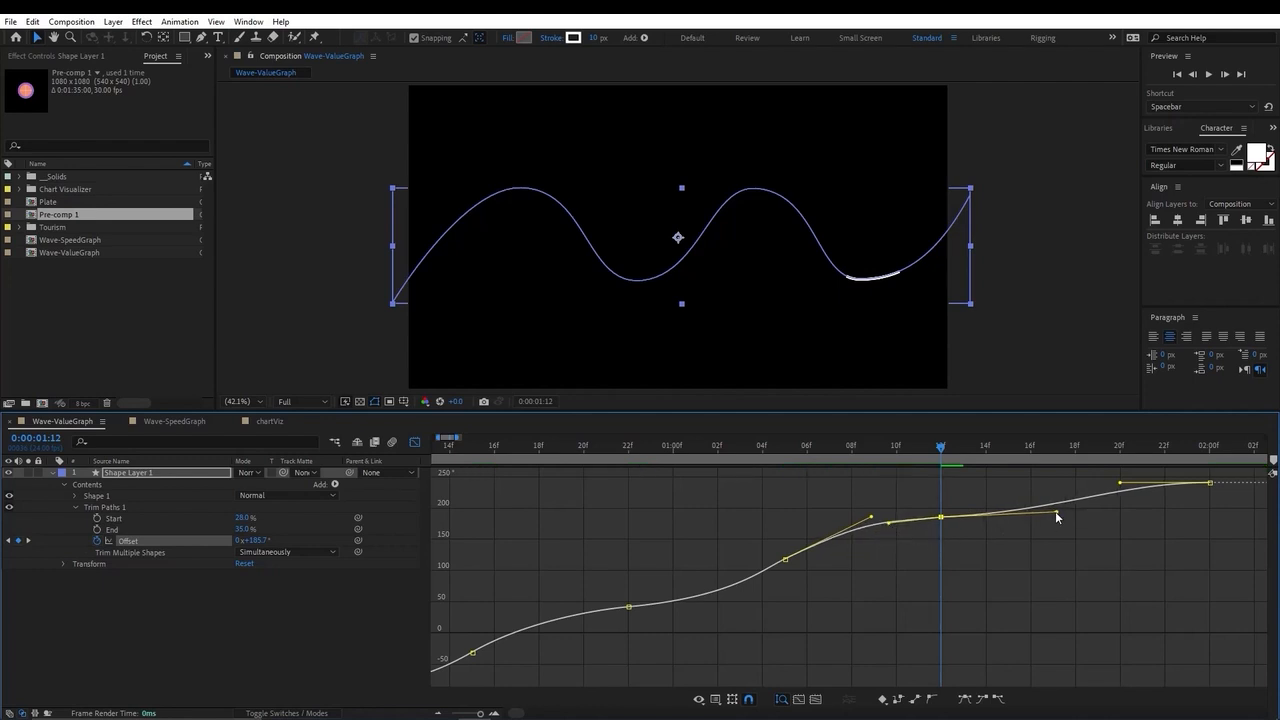
pyautogui.click(1020, 556)
pyautogui.scroll(-3, 966, 601)
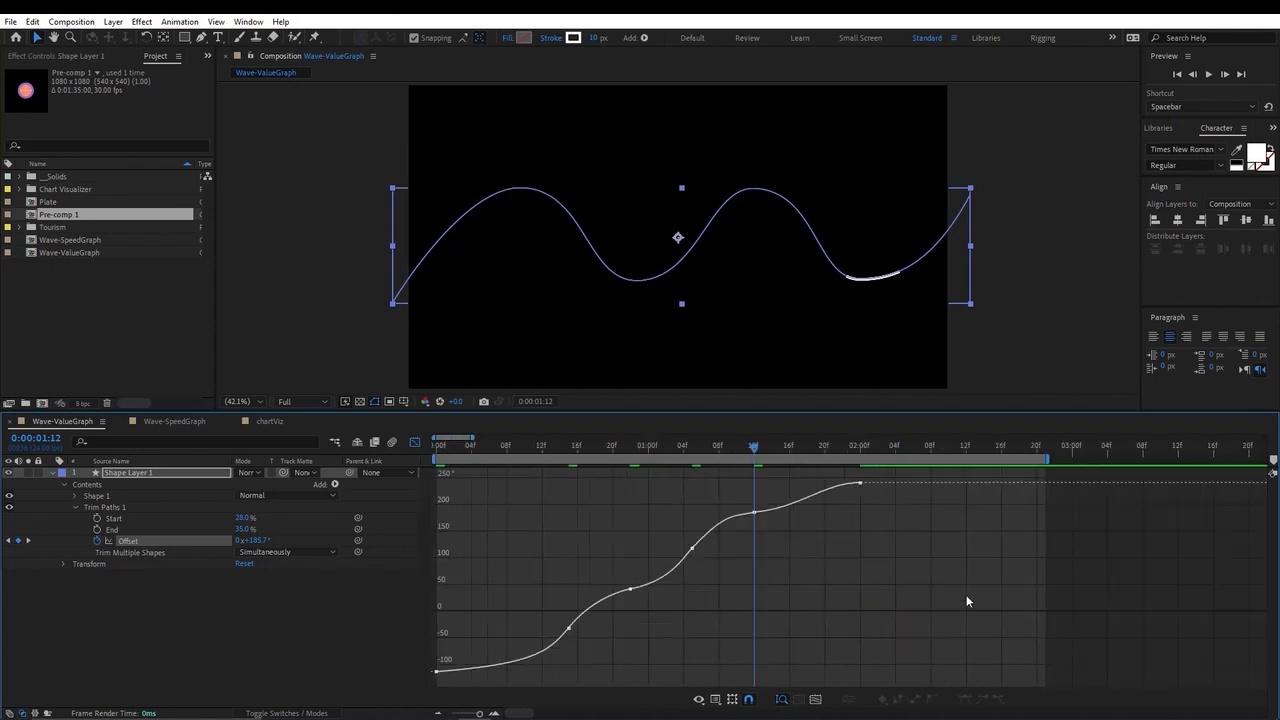
# - Preview the stroke animation from the start and scrub through it to check the easing at the crests and troughs
pyautogui.moveTo(633, 458)
pyautogui.mouseDown()
pyautogui.moveTo(600, 460)
pyautogui.moveTo(406, 567)
pyautogui.mouseUp()
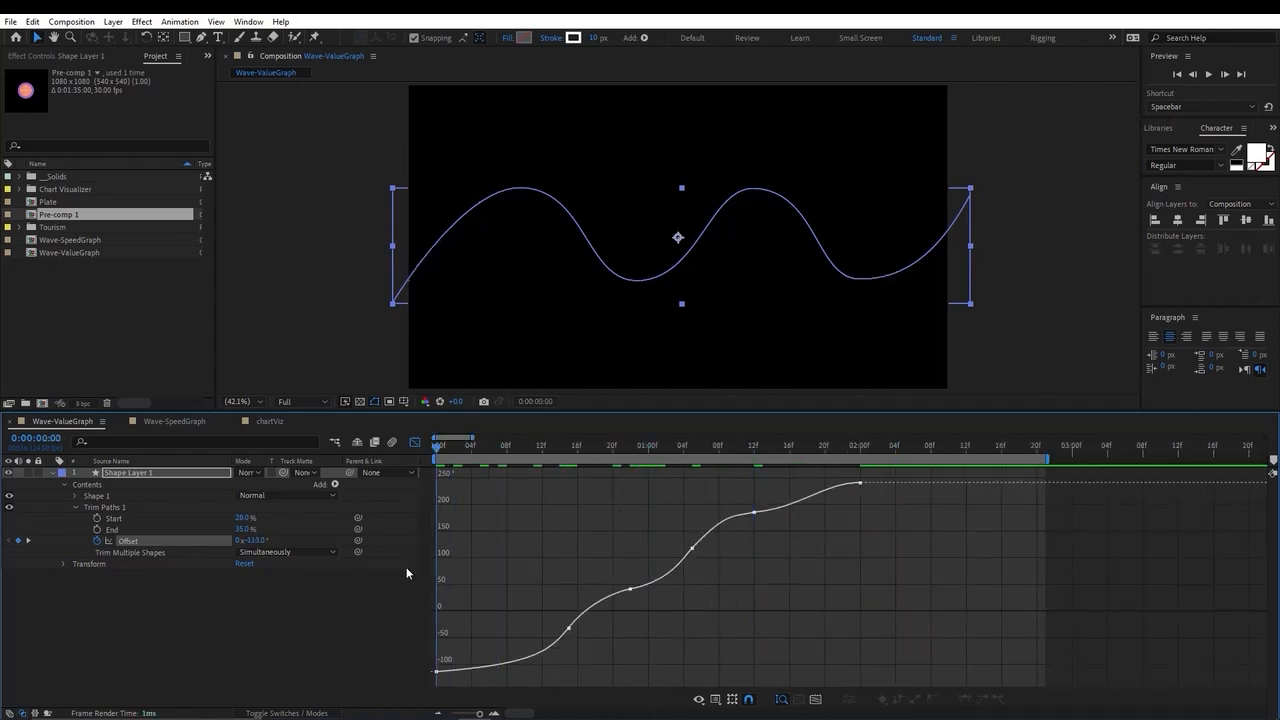
pyautogui.press('space')
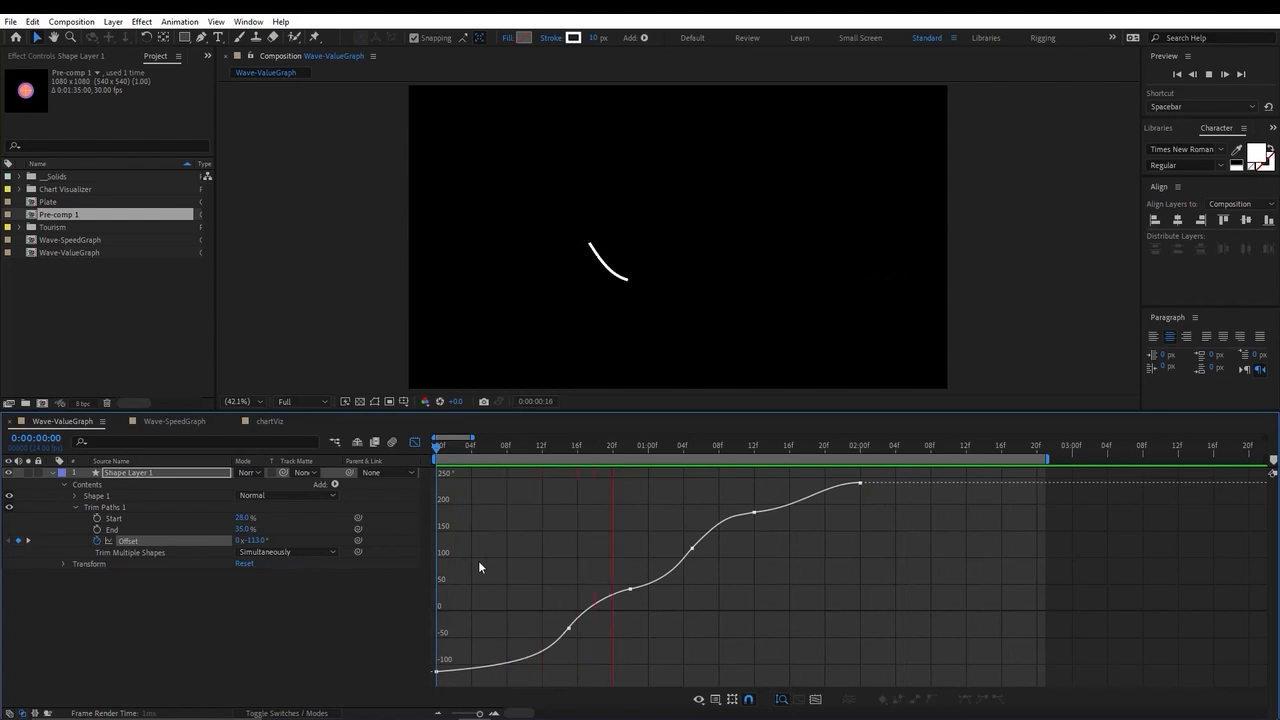
pyautogui.click(464, 449)
pyautogui.moveTo(466, 451)
pyautogui.mouseDown()
pyautogui.moveTo(833, 458)
pyautogui.moveTo(676, 458)
pyautogui.mouseUp()
pyautogui.press('space')
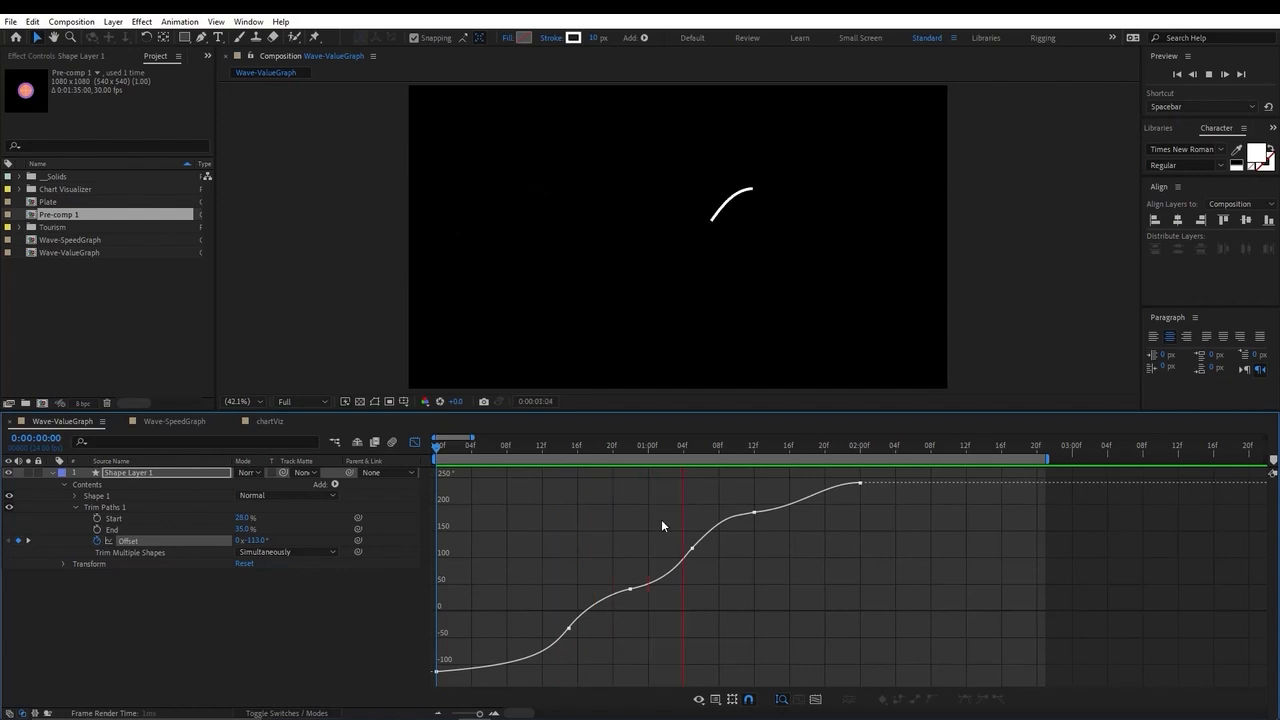
pyautogui.moveTo(702, 451); pyautogui.dragTo(566, 470)
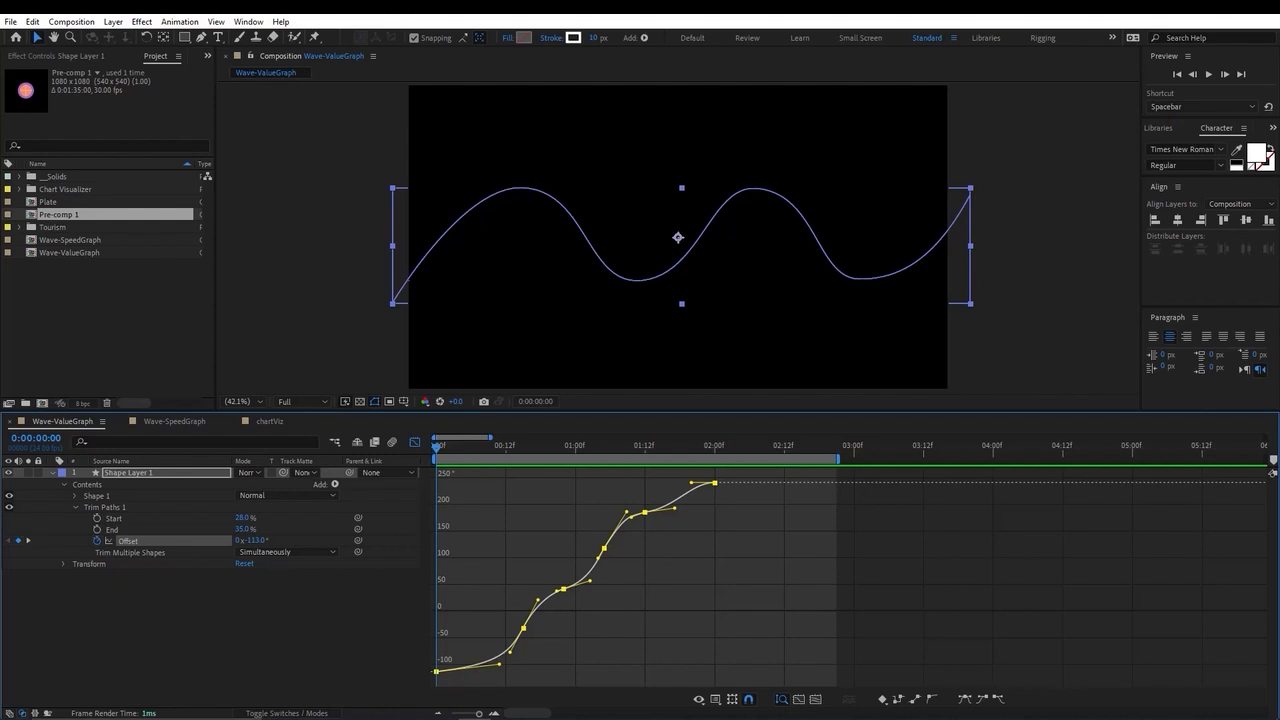
# - Enable the Transform Box in the Graph Editor and select all Offset keyframes inside it
pyautogui.click(505, 516)
pyautogui.press('=')
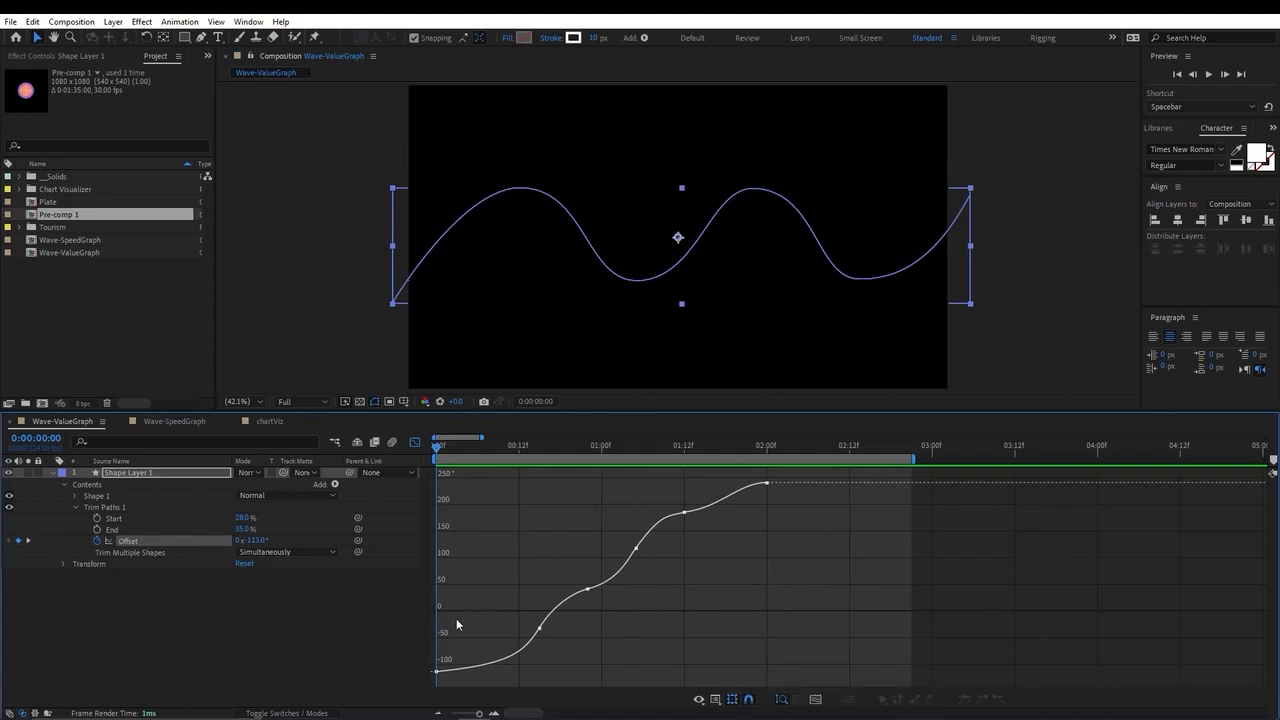
pyautogui.moveTo(500, 684); pyautogui.dragTo(411, 643)
pyautogui.moveTo(477, 674); pyautogui.dragTo(660, 494)
pyautogui.moveTo(810, 473); pyautogui.dragTo(379, 702)
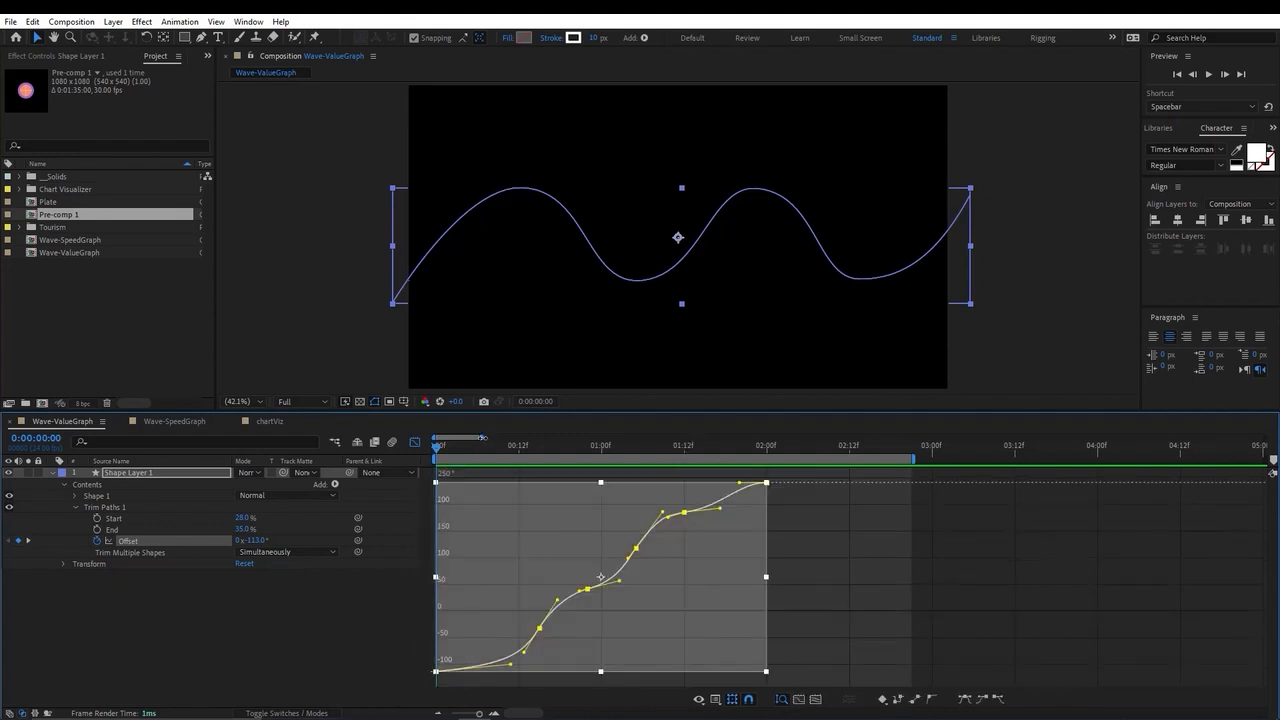
pyautogui.moveTo(483, 438)
pyautogui.mouseDown()
pyautogui.moveTo(496, 438)
pyautogui.moveTo(481, 438)
pyautogui.mouseUp()
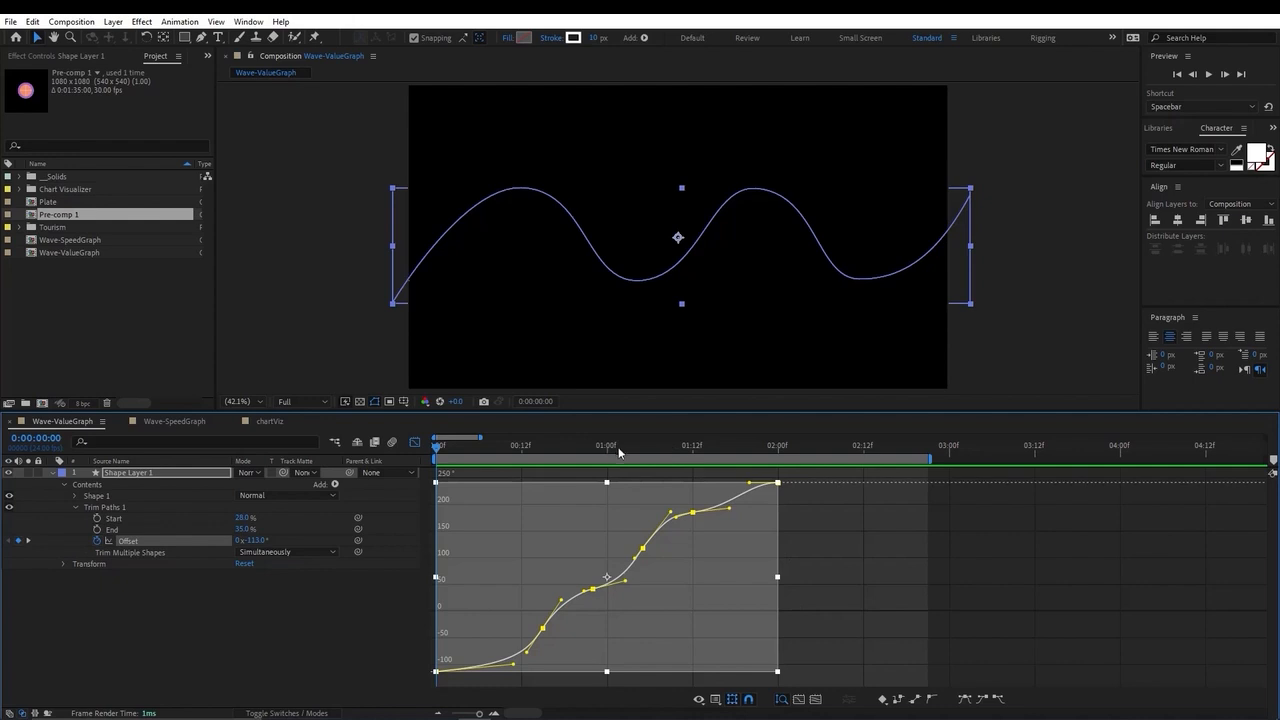
# - Stretch the Offset keyframes to end at about 2:22, extend the work area to about 3:04, and preview the slower animation
pyautogui.moveTo(620, 452); pyautogui.dragTo(671, 450)
pyautogui.moveTo(693, 455); pyautogui.dragTo(466, 499)
pyautogui.moveTo(480, 437); pyautogui.dragTo(481, 437)
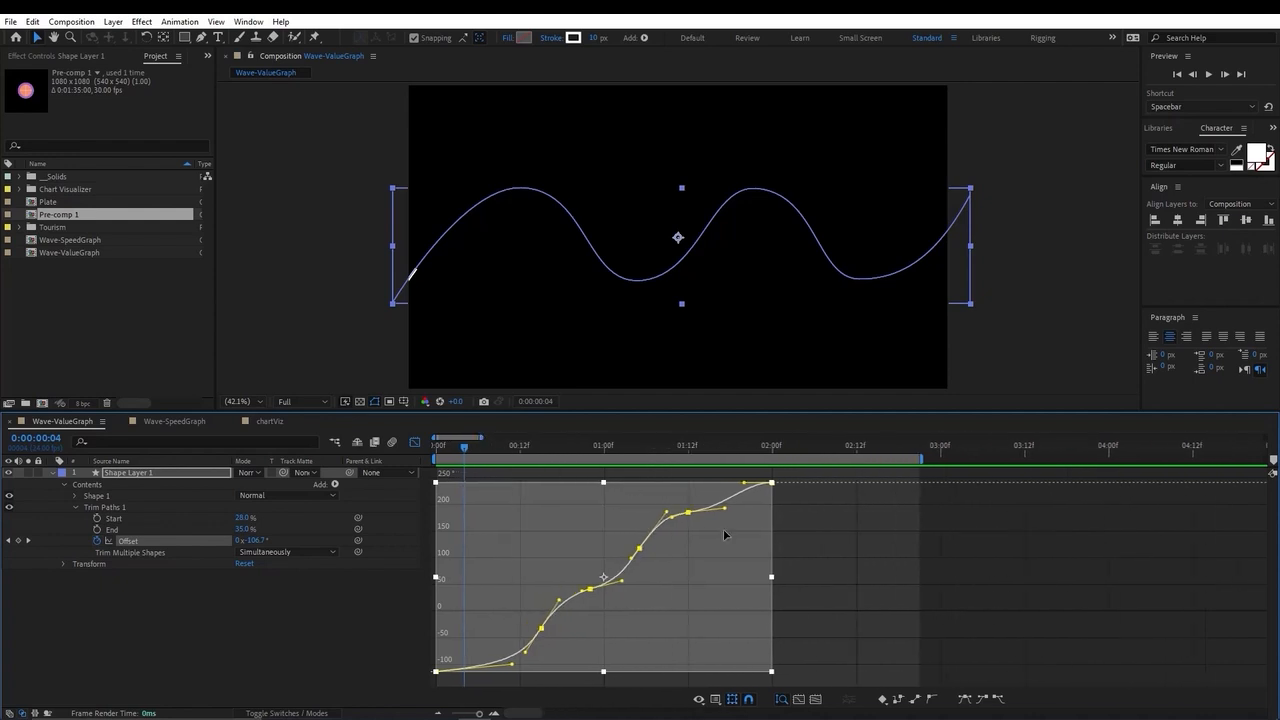
pyautogui.moveTo(771, 577); pyautogui.dragTo(923, 584)
pyautogui.moveTo(921, 459); pyautogui.dragTo(970, 459)
pyautogui.press('space')
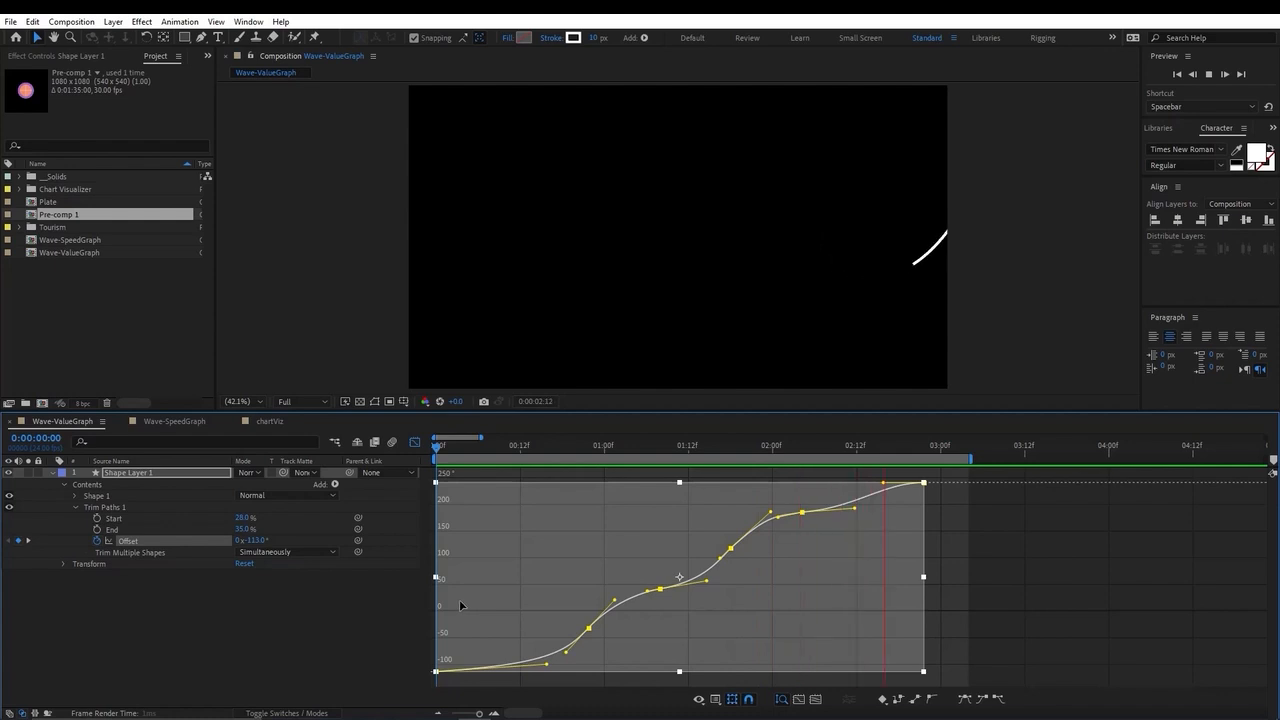
pyautogui.press('space')
# - Compress all Offset keyframes to end at about 0:22 and preview the faster animation from the start
pyautogui.moveTo(925, 578); pyautogui.dragTo(587, 578)
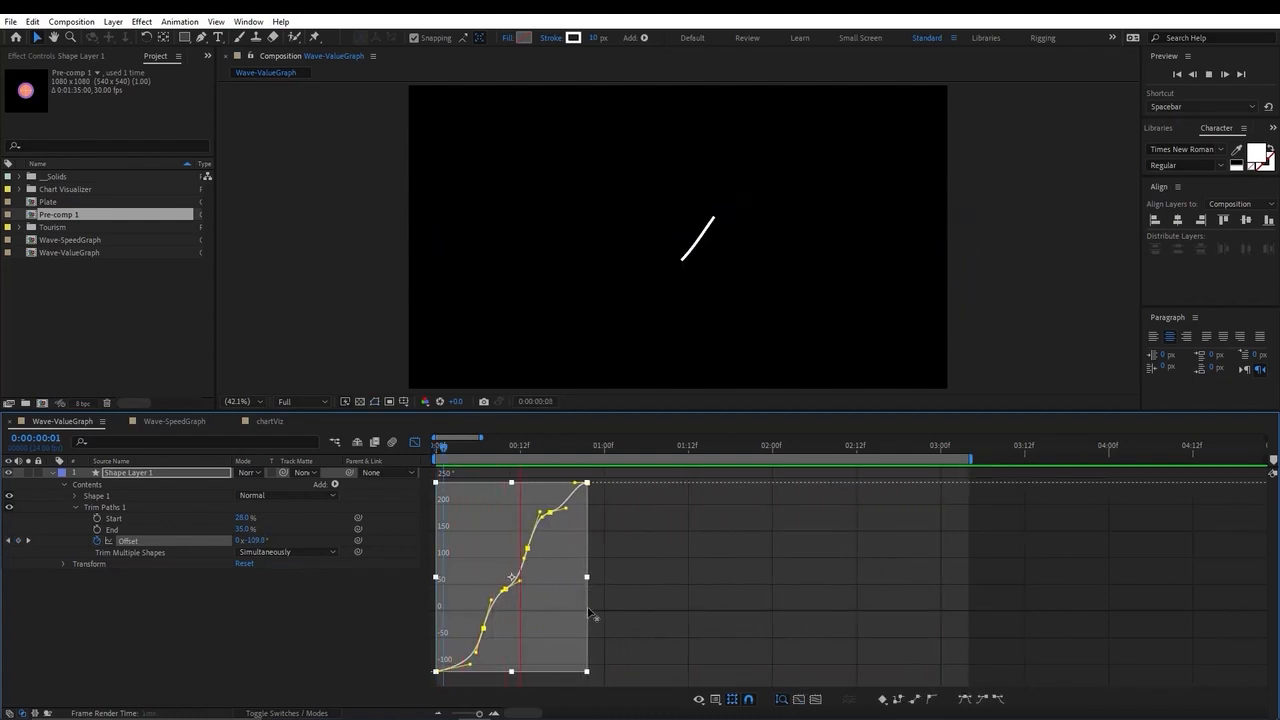
pyautogui.press('space')
pyautogui.moveTo(525, 448); pyautogui.dragTo(435, 470)
pyautogui.press('space')
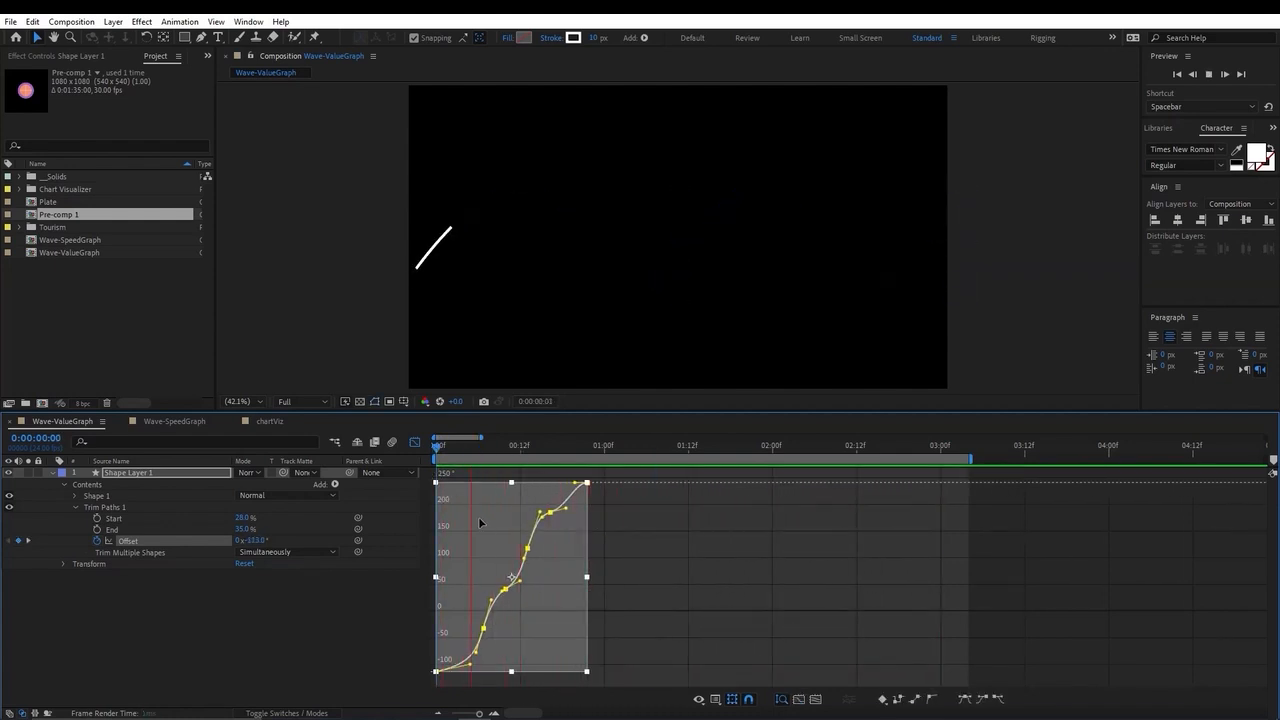